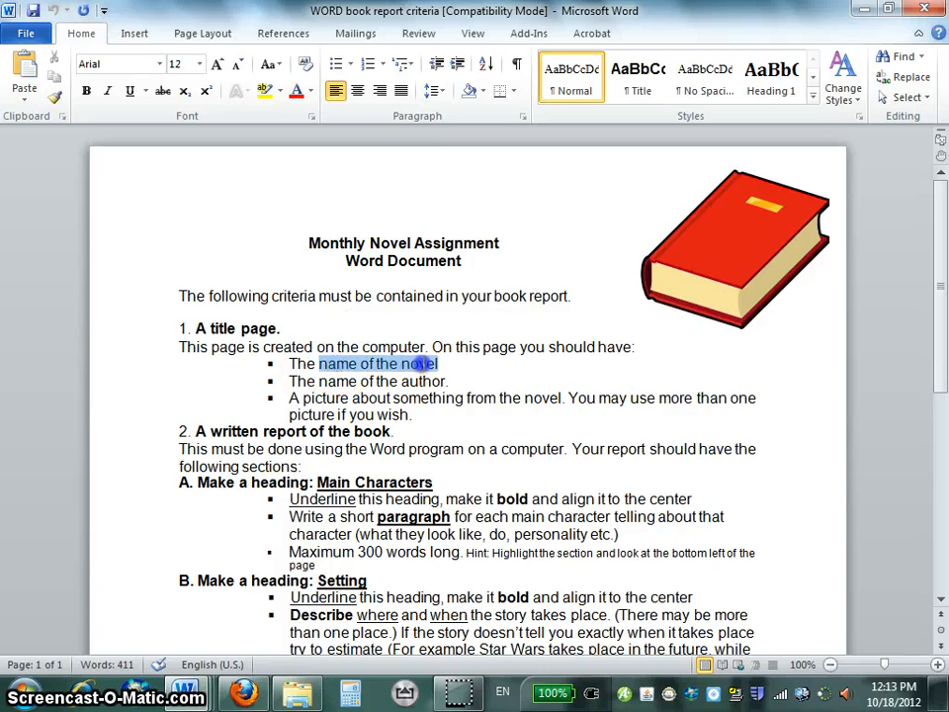
# Review the title page criteria covering the novel's name, the author's name and a picture about the novel.
pyautogui.moveTo(420, 364); pyautogui.dragTo(438, 364)
pyautogui.moveTo(319, 381); pyautogui.dragTo(443, 380)
pyautogui.moveTo(302, 397); pyautogui.dragTo(507, 398)
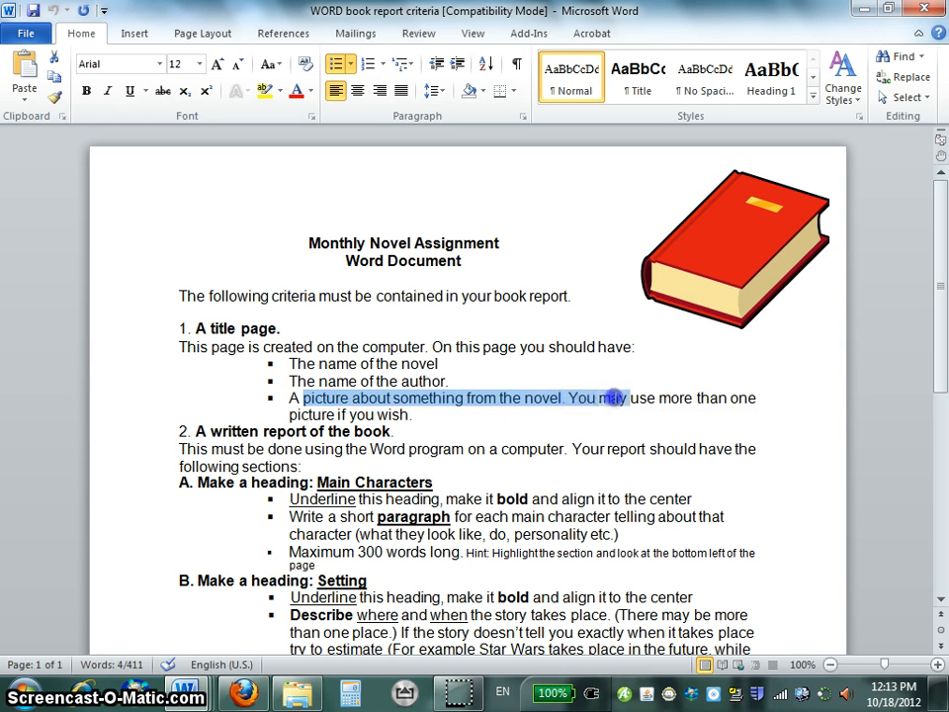
pyautogui.moveTo(615, 397); pyautogui.dragTo(435, 421)
pyautogui.click(420, 409)
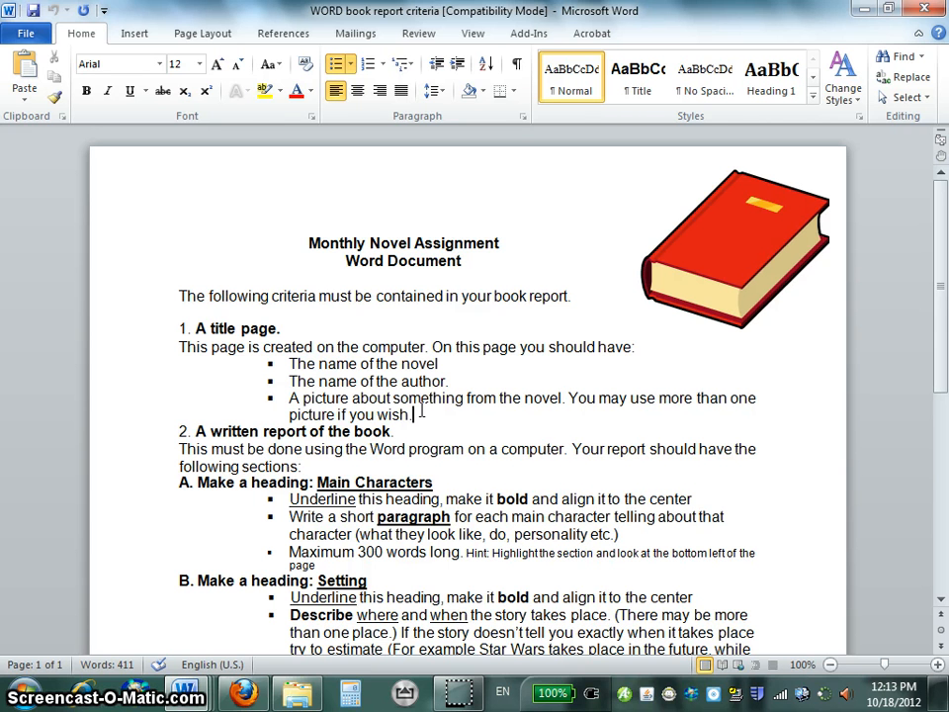
# Switch to Firefox and load the Google home page in the tab holding the earlier image result.
pyautogui.click(244, 692)
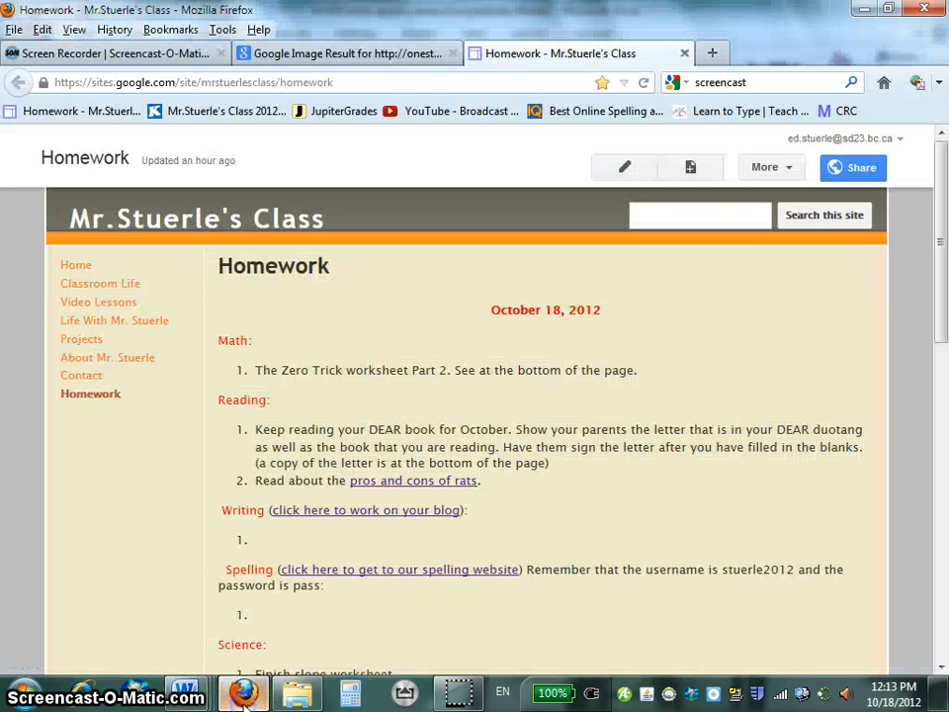
pyautogui.click(373, 55)
pyautogui.click(408, 331)
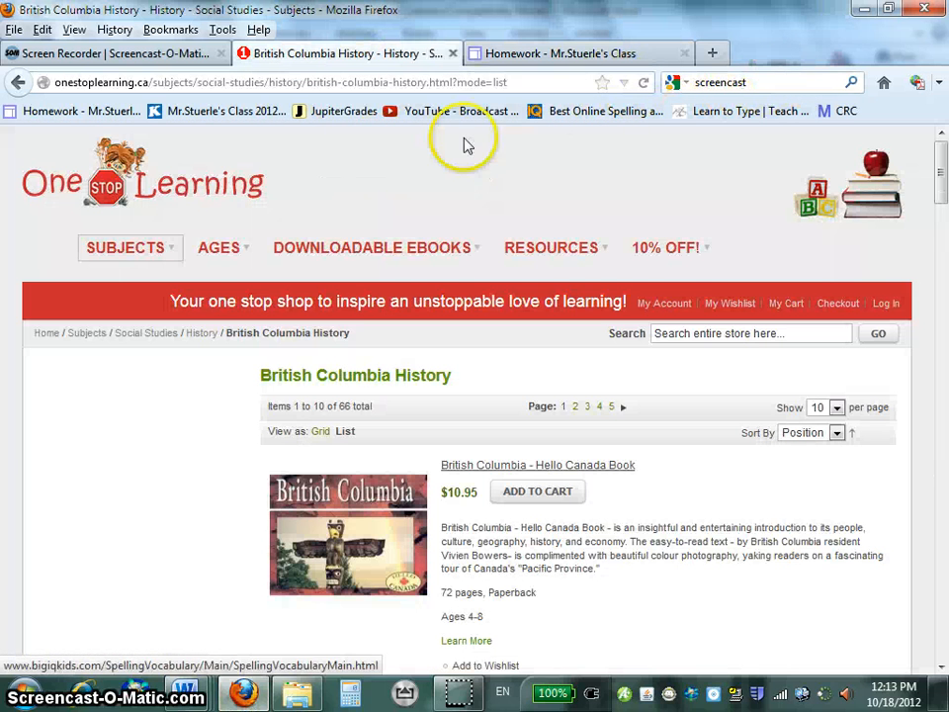
pyautogui.click(378, 81)
pyautogui.write('google.com/')
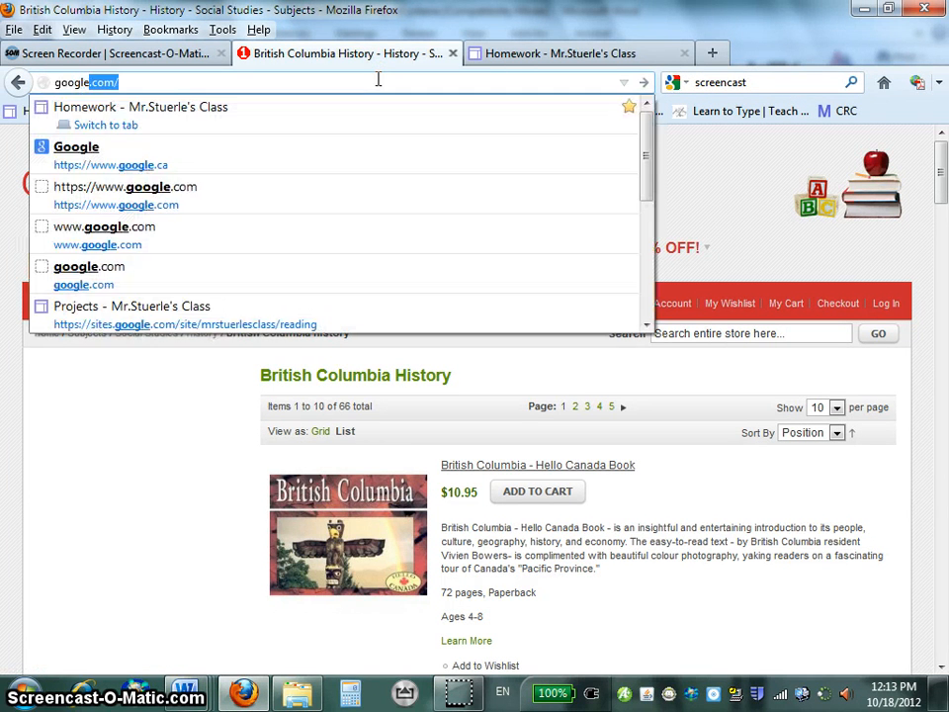
pyautogui.press('Return')
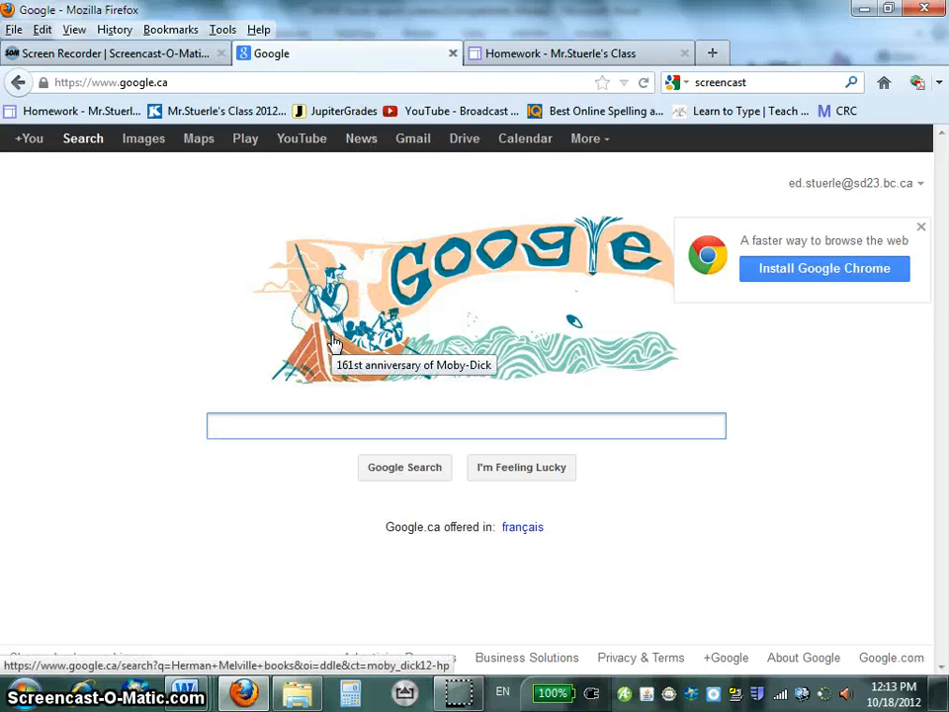
# Search Google for "cariboo runaway book cover" and show the image results.
pyautogui.write('cariboo')
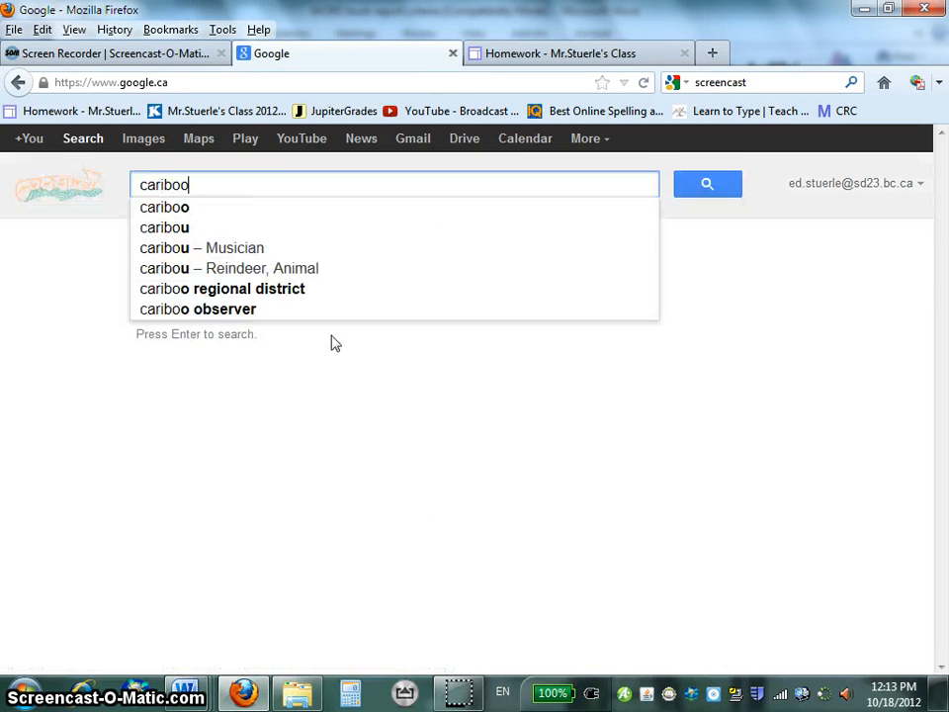
pyautogui.write(' runaway ')
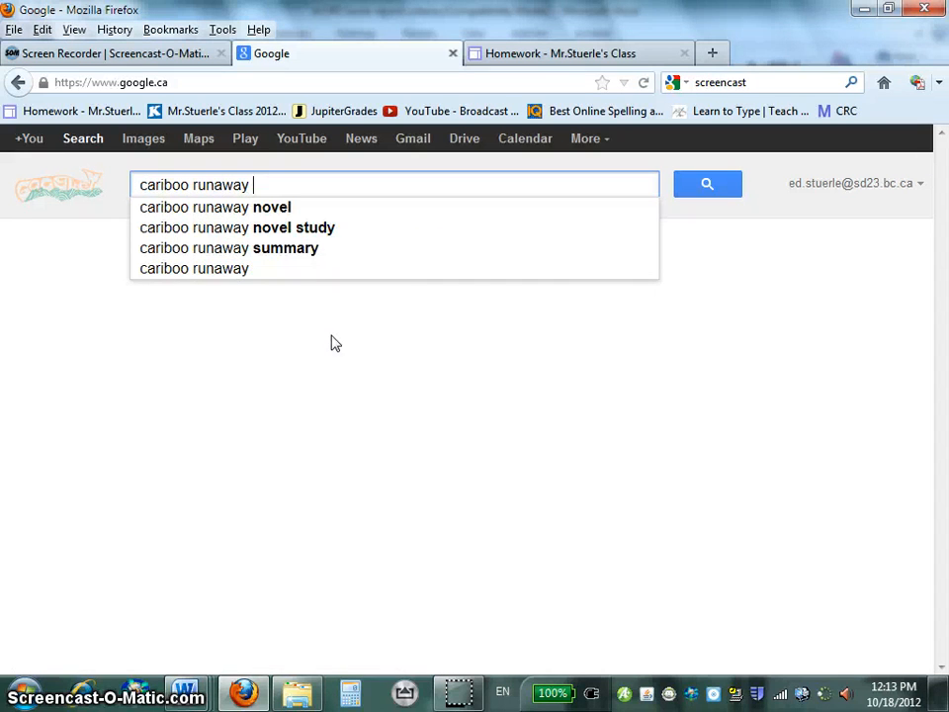
pyautogui.write('book cover')
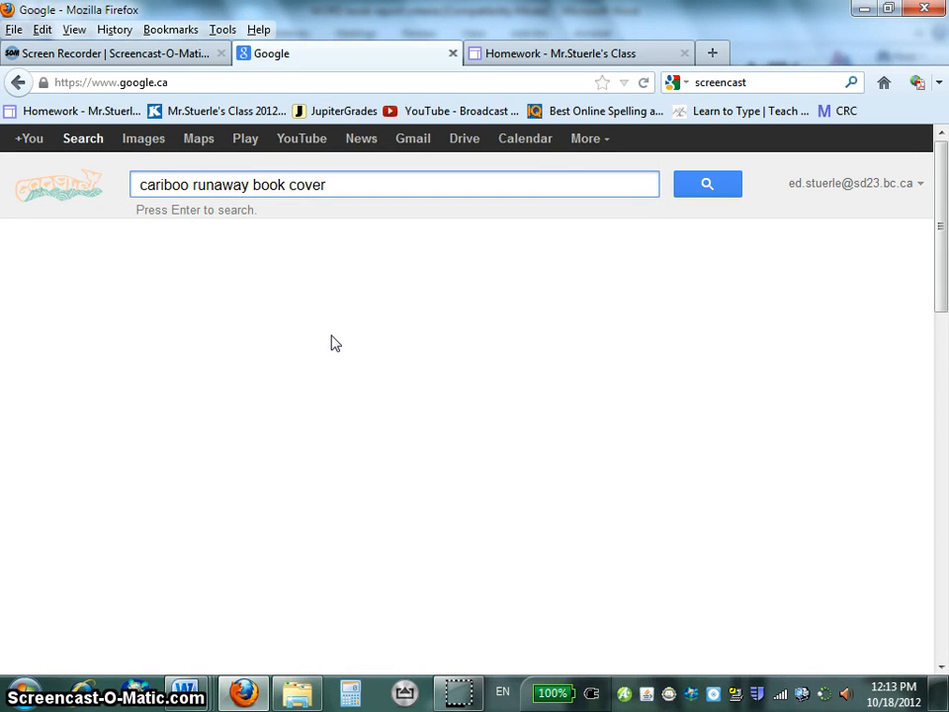
pyautogui.press('Return')
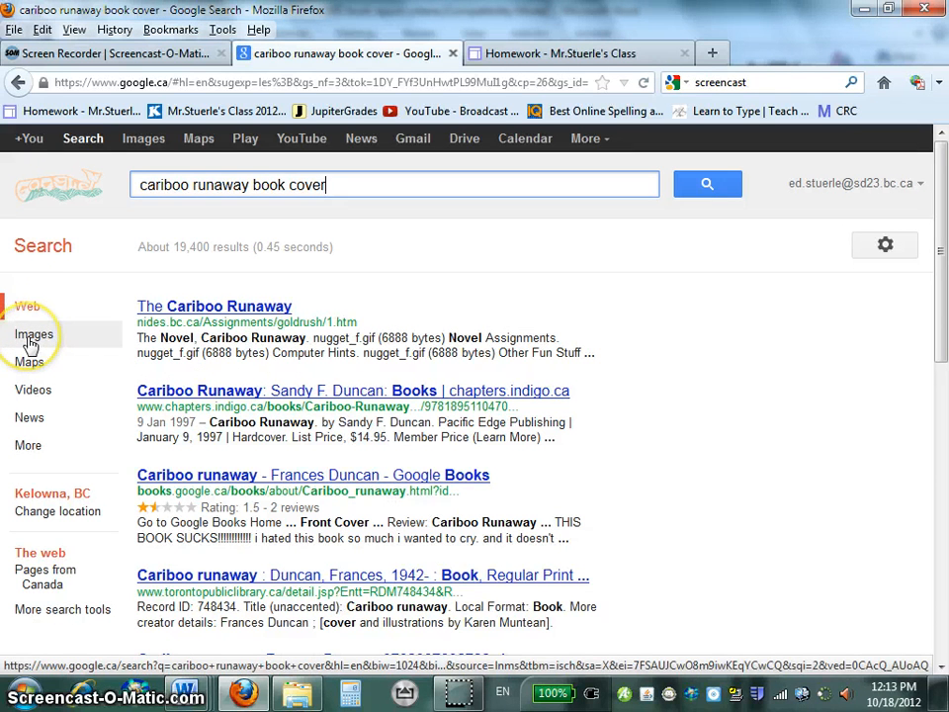
pyautogui.click(31, 339)
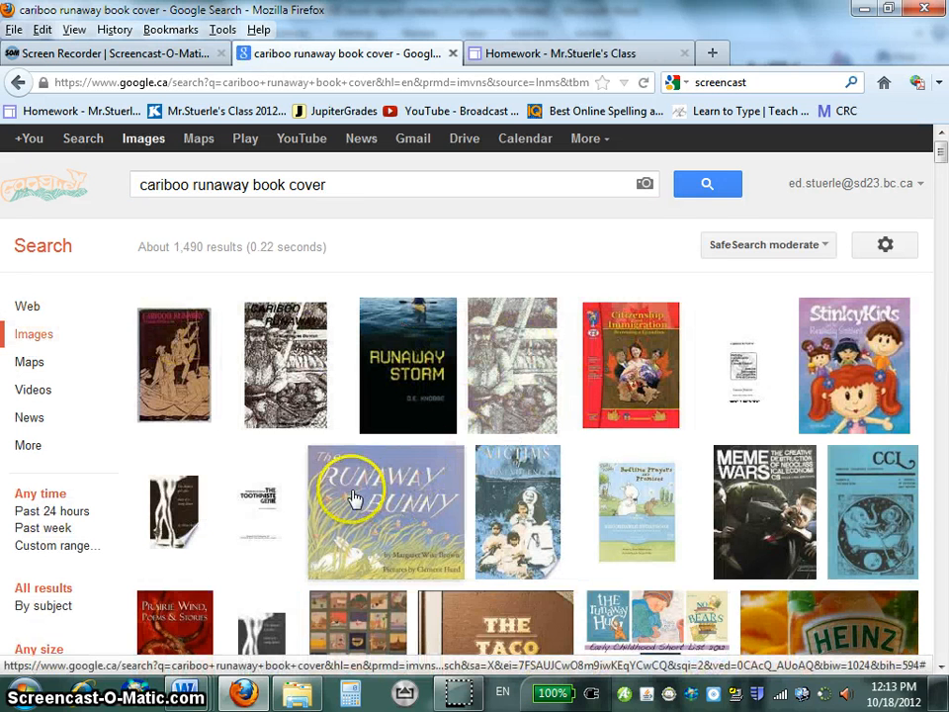
pyautogui.moveTo(375, 483)
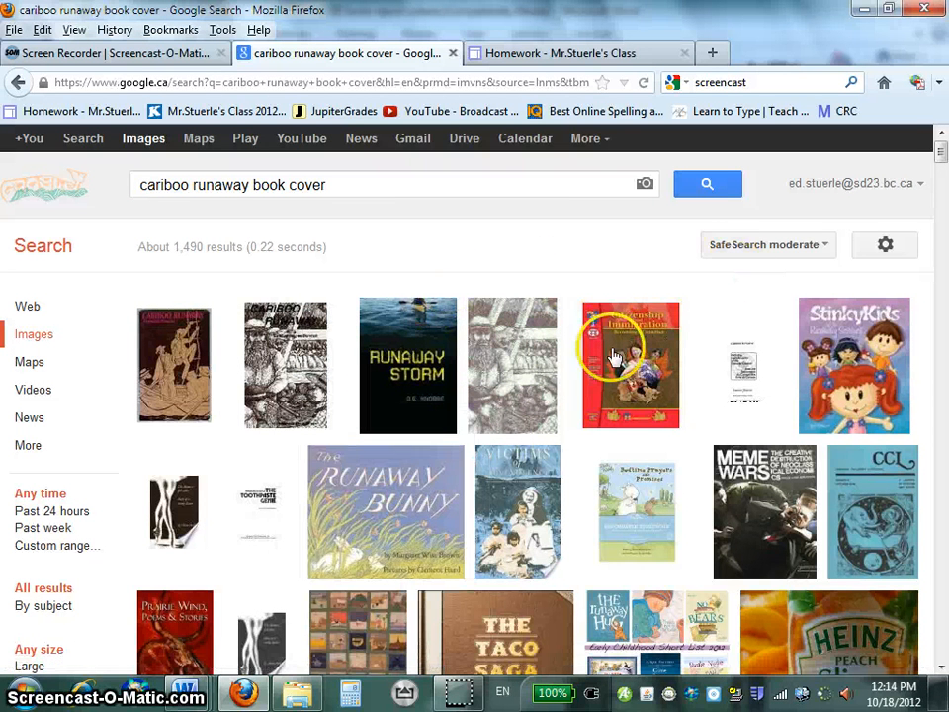
# Open the black-and-white Cariboo Runaway cover from the image results and copy the image.
pyautogui.click(282, 338)
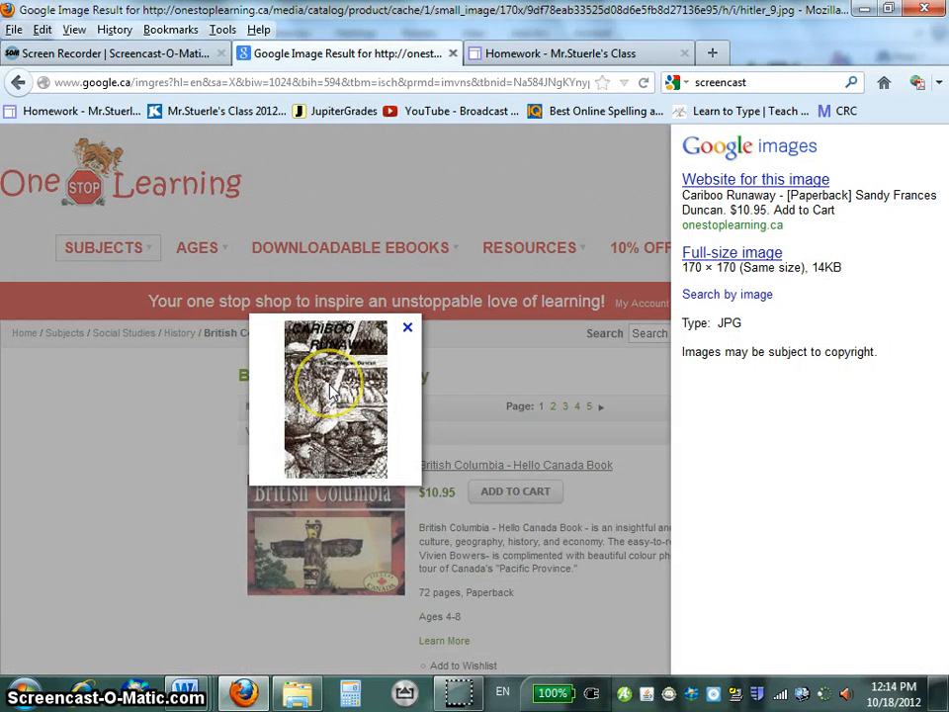
pyautogui.rightClick(332, 392)
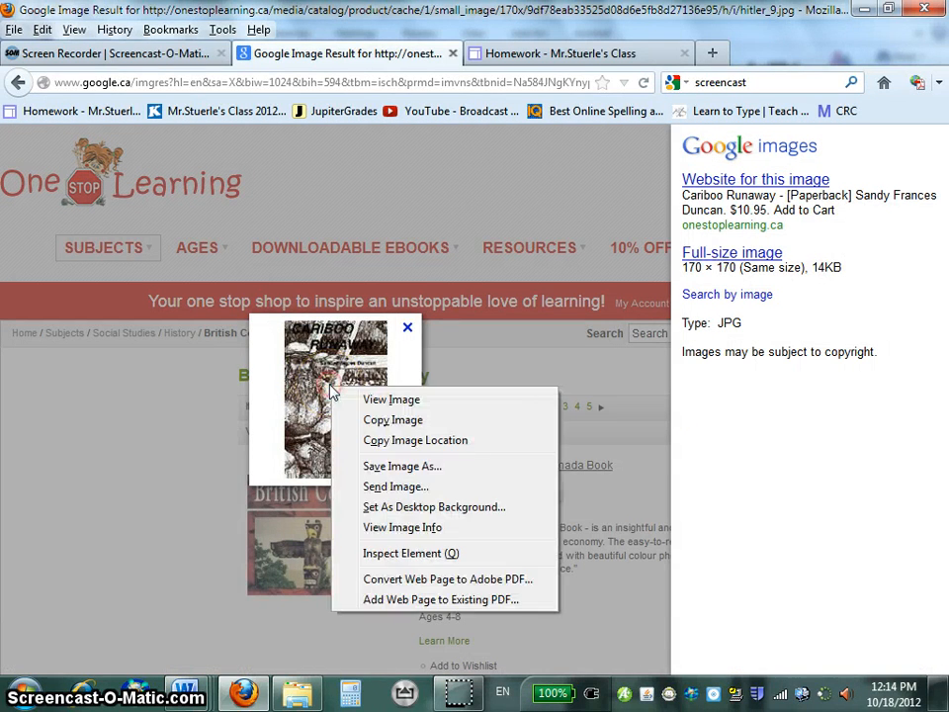
pyautogui.click(393, 420)
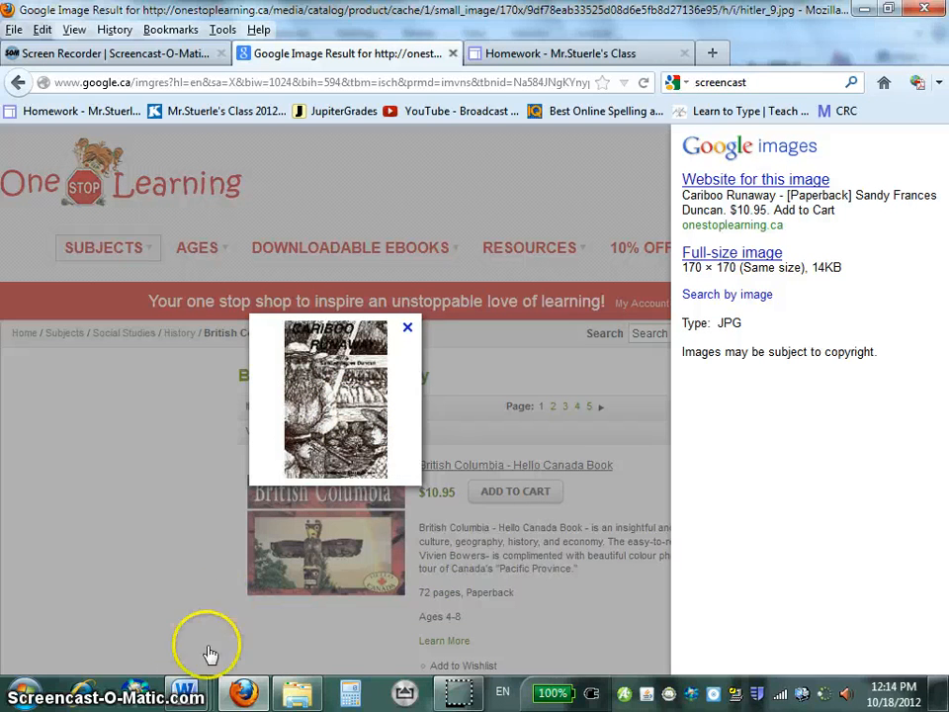
# Switch to the blank Document1 in Word and paste the copied cover image on the first page.
pyautogui.moveTo(184, 692)
pyautogui.click(714, 579)
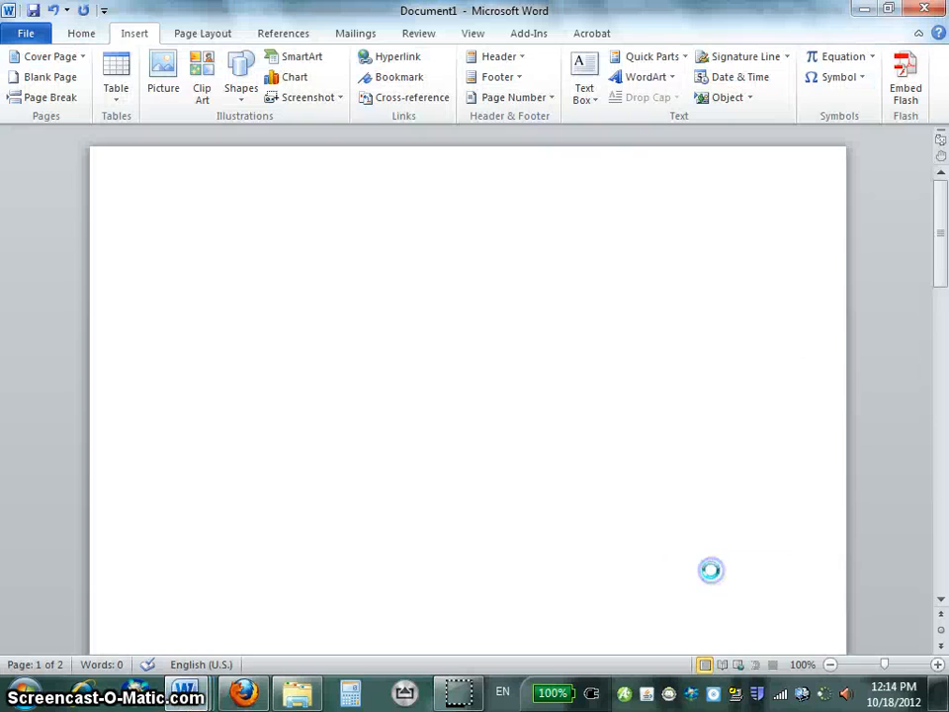
pyautogui.click(248, 239)
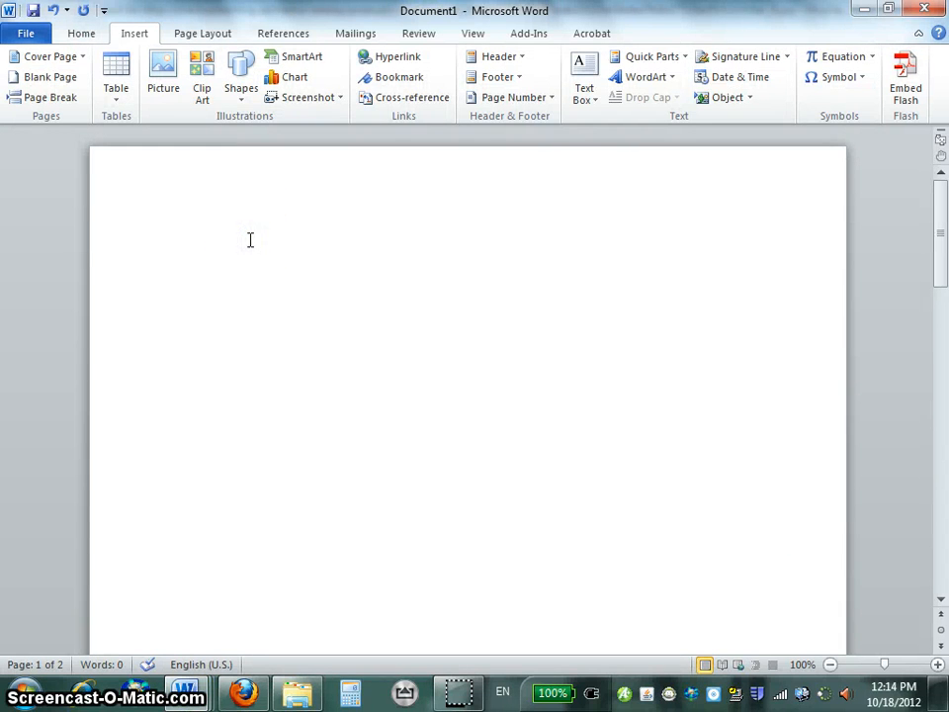
pyautogui.rightClick(251, 240)
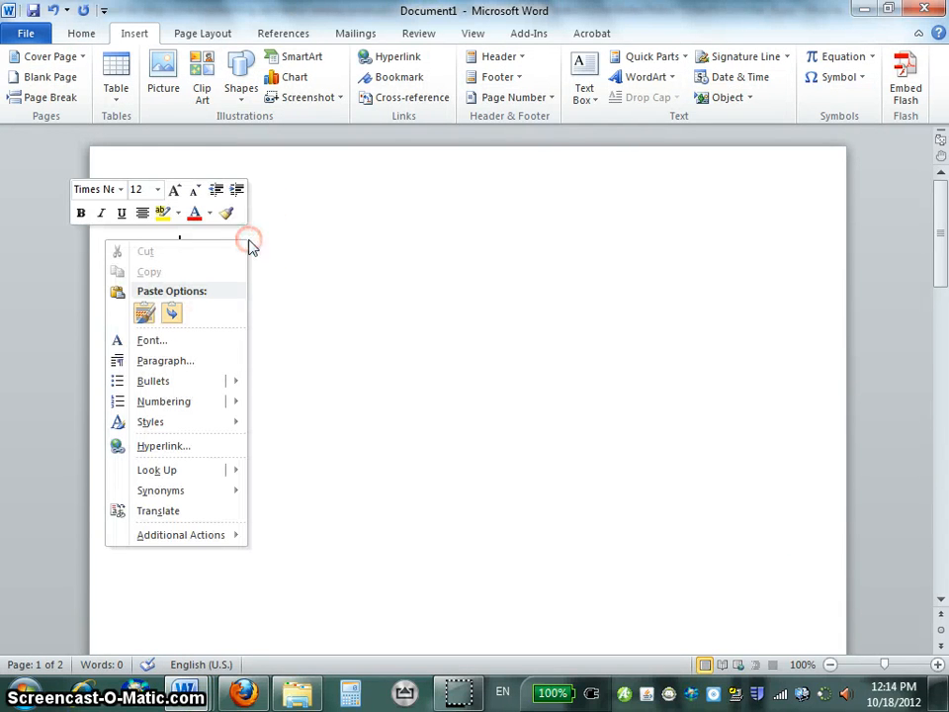
pyautogui.click(173, 310)
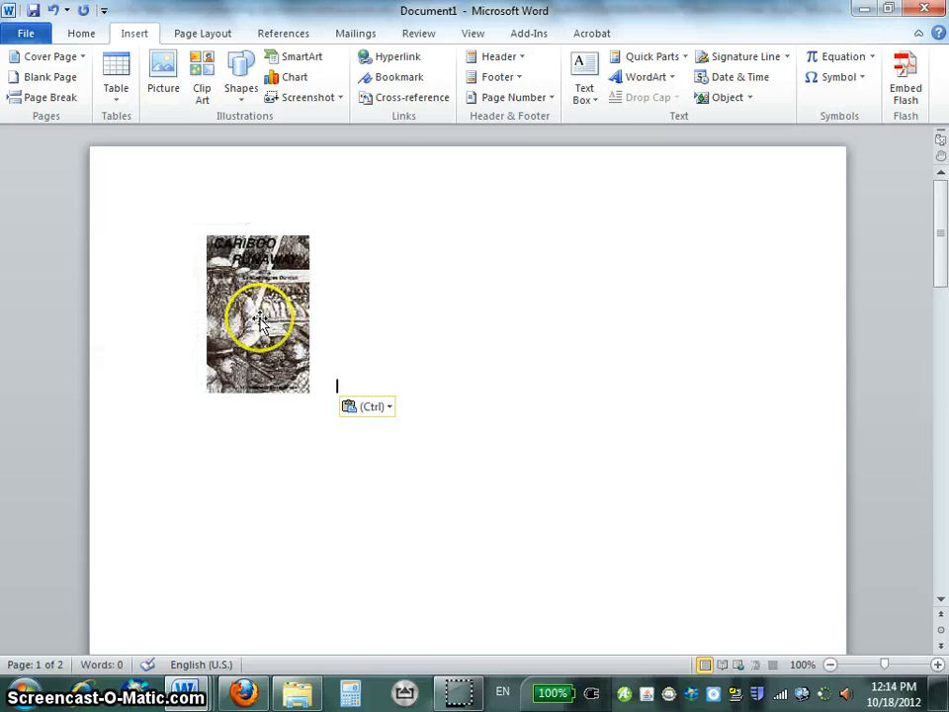
# Set the pasted cover picture's text wrapping to Square so it can be moved freely.
pyautogui.moveTo(259, 318); pyautogui.dragTo(276, 411)
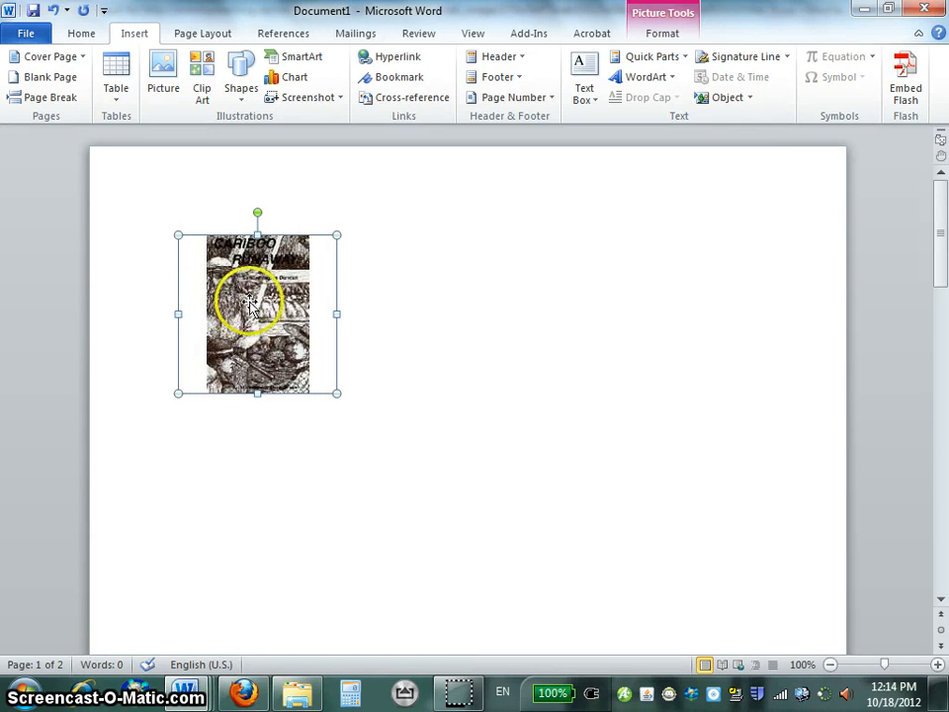
pyautogui.rightClick(250, 309)
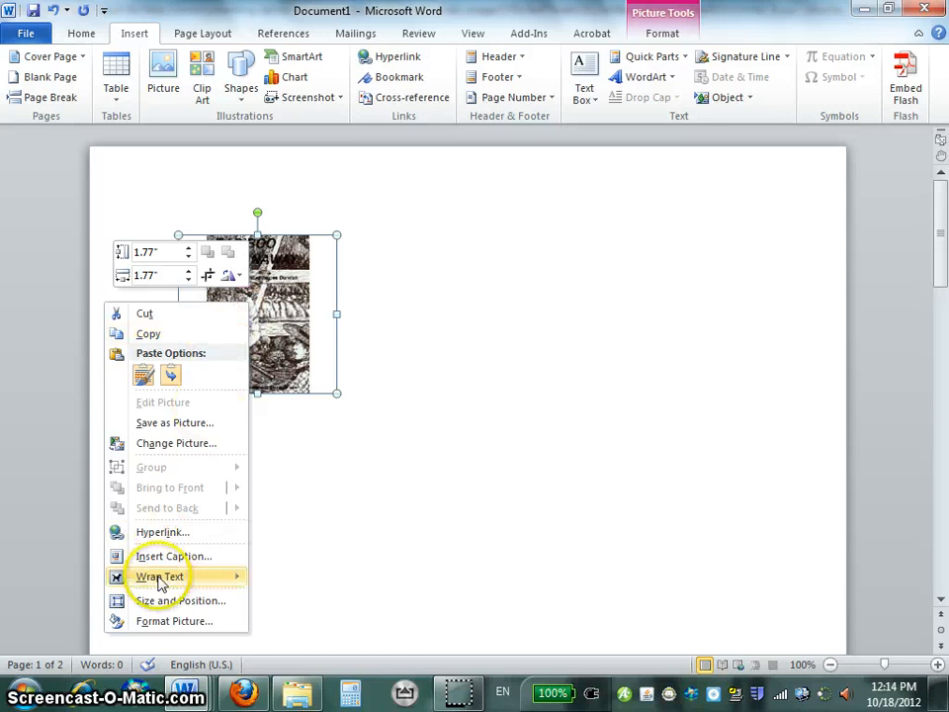
pyautogui.moveTo(158, 586)
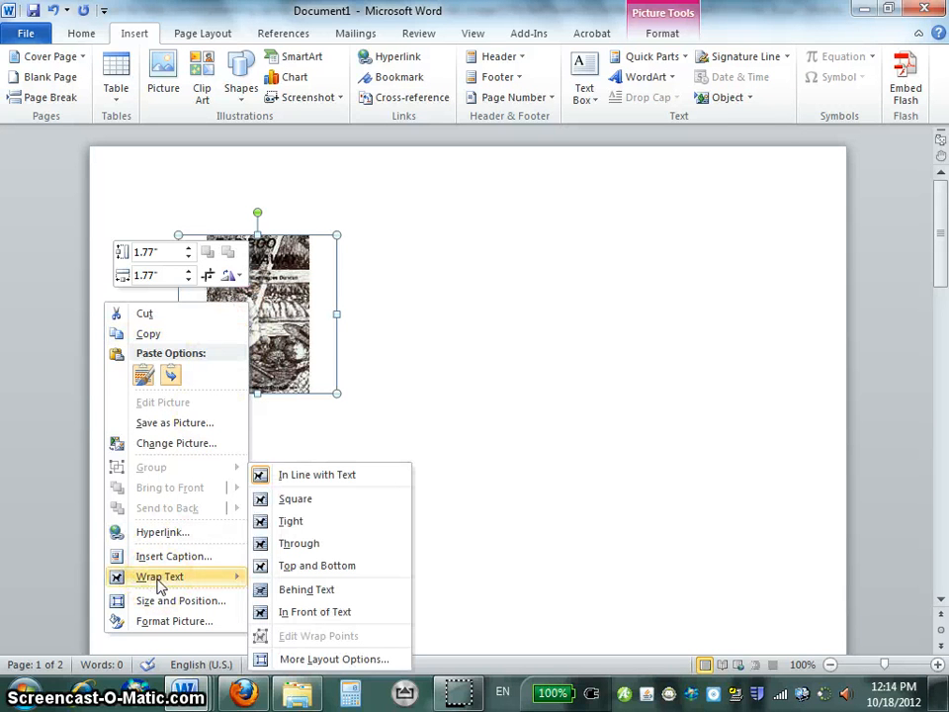
pyautogui.click(298, 501)
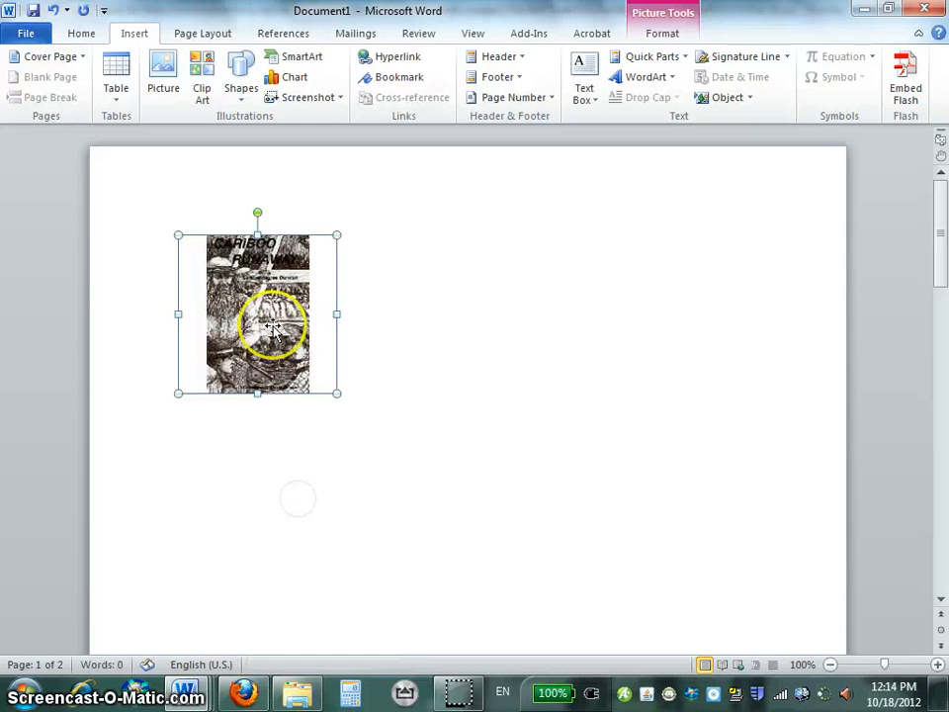
# Move the cover picture to the middle of the page and enlarge it to about two and a half times its size.
pyautogui.moveTo(296, 321); pyautogui.dragTo(486, 507)
pyautogui.scroll(-4, 641, 435)
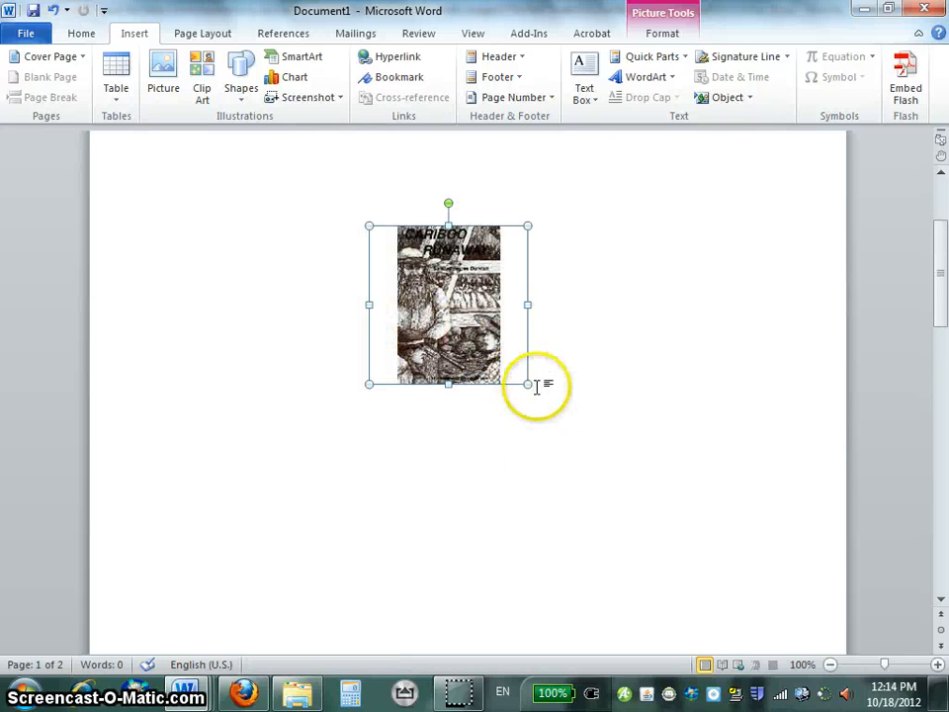
pyautogui.moveTo(529, 384); pyautogui.dragTo(620, 614)
pyautogui.scroll(-2, 589, 433)
# Reposition the enlarged cover picture so it is centred across the title page, leaving blank space above it.
pyautogui.moveTo(580, 381); pyautogui.dragTo(473, 490)
pyautogui.scroll(-5, 563, 420)
pyautogui.scroll(1, 564, 420)
pyautogui.scroll(5, 564, 420)
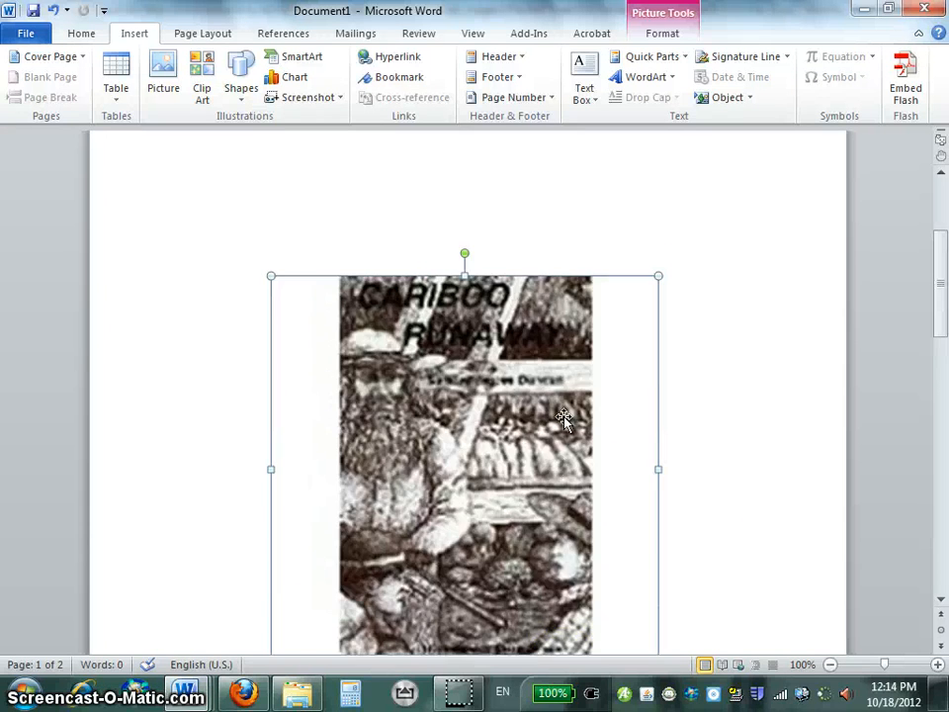
pyautogui.scroll(-5, 564, 420)
pyautogui.click(540, 477)
pyautogui.scroll(9, 524, 490)
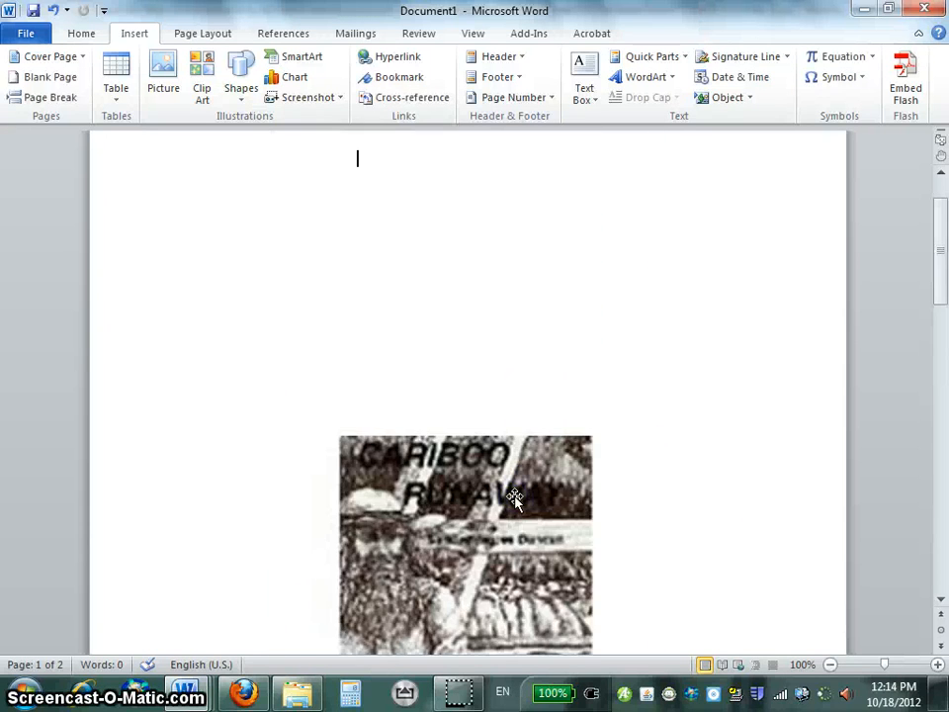
pyautogui.moveTo(515, 502); pyautogui.dragTo(536, 460)
pyautogui.scroll(-5, 549, 435)
pyautogui.scroll(-5, 560, 418)
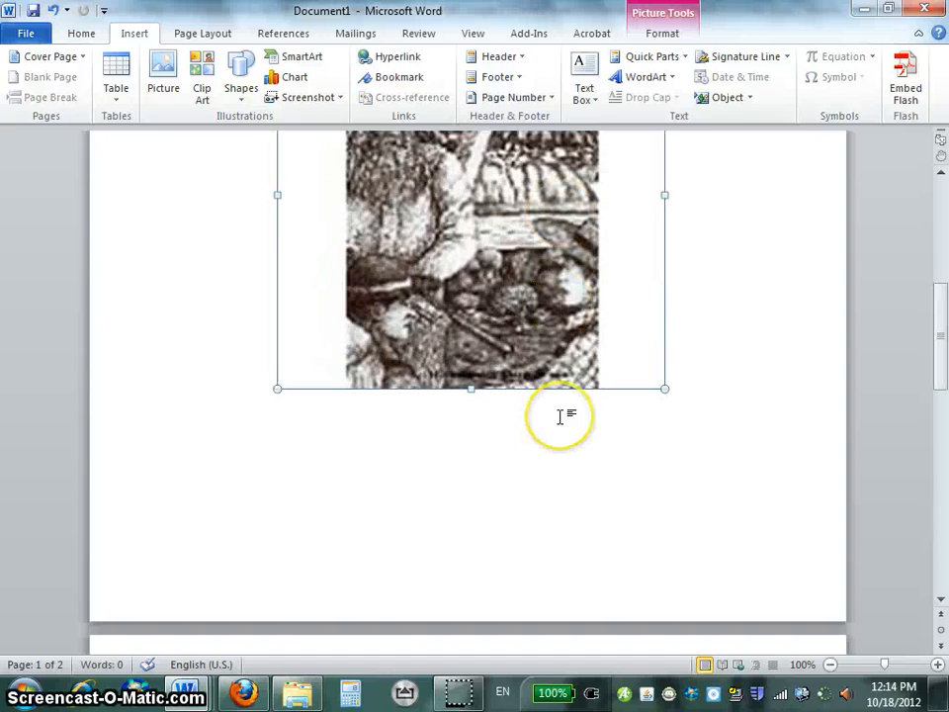
pyautogui.scroll(10, 560, 417)
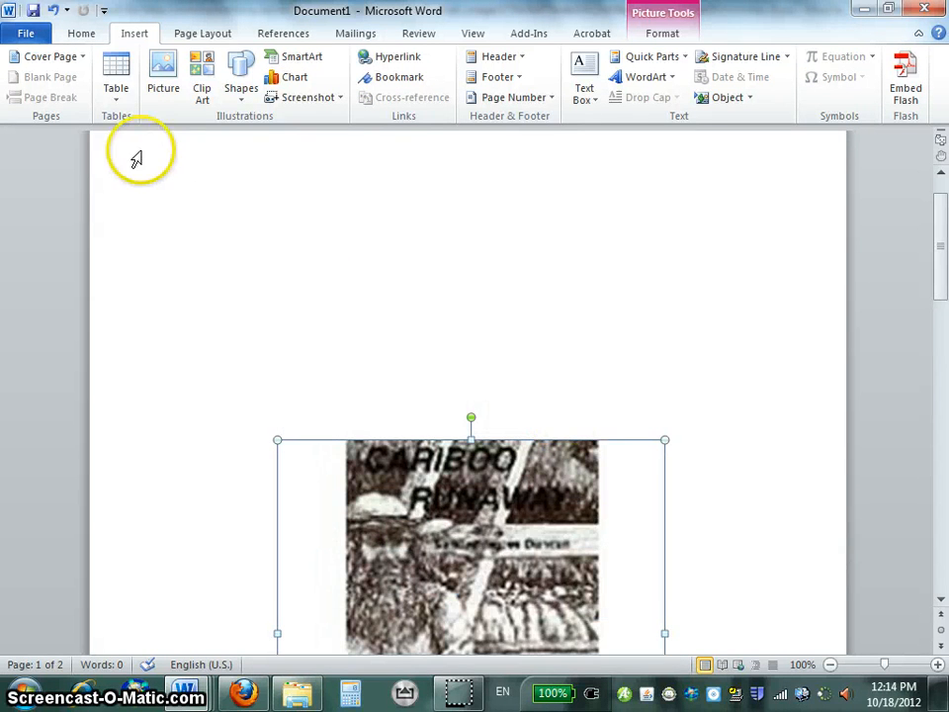
# Insert a page break on the title page to start a new page, and check the resulting page layout.
pyautogui.click(416, 348)
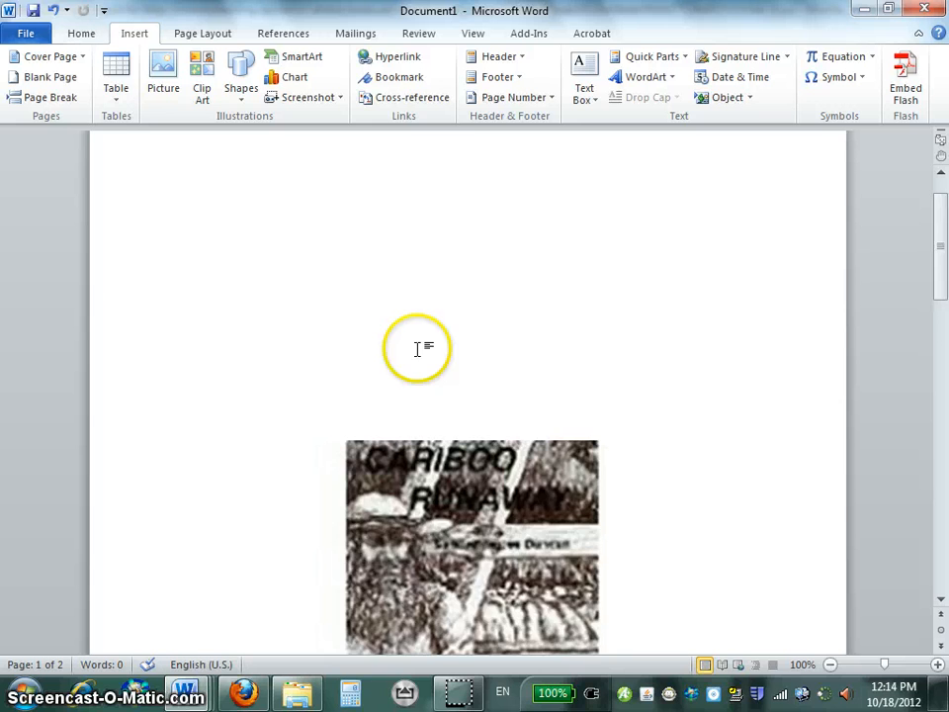
pyautogui.scroll(-4, 417, 348)
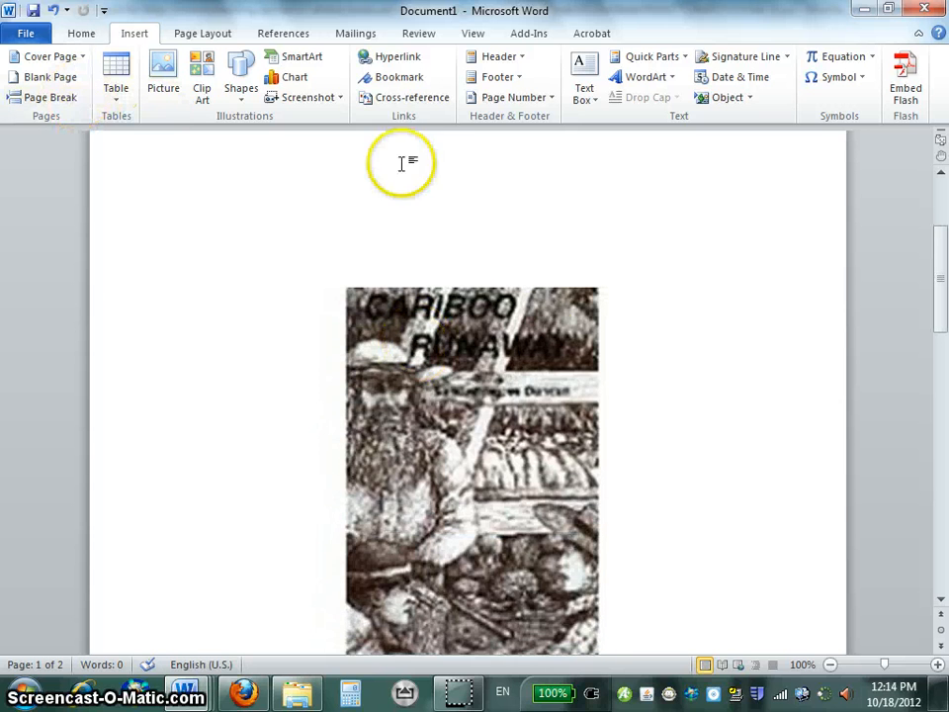
pyautogui.scroll(-2, 583, 406)
pyautogui.scroll(3, 610, 441)
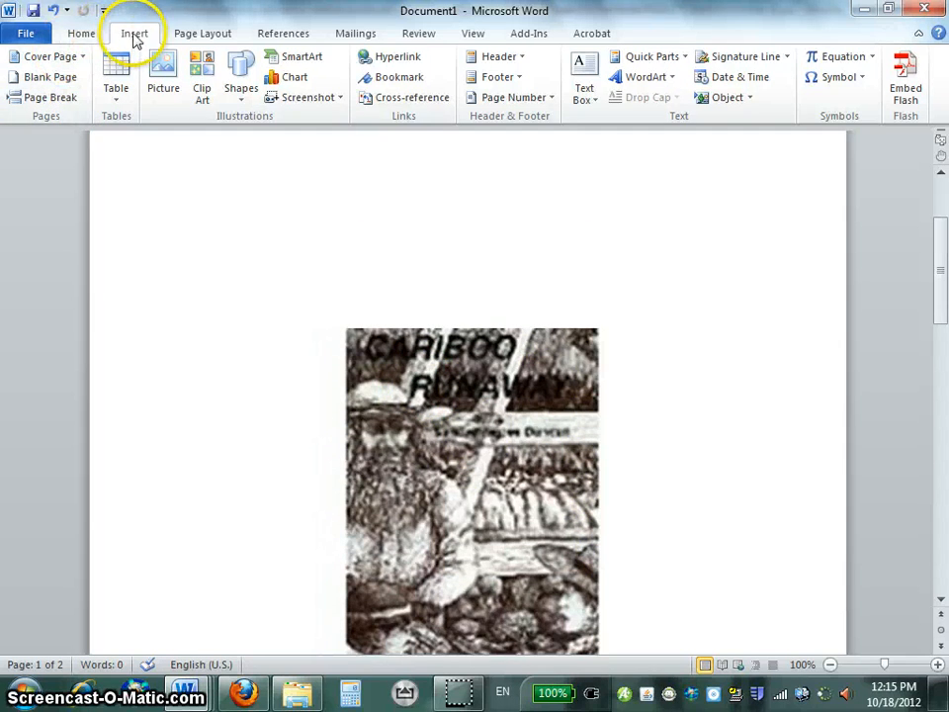
pyautogui.click(49, 97)
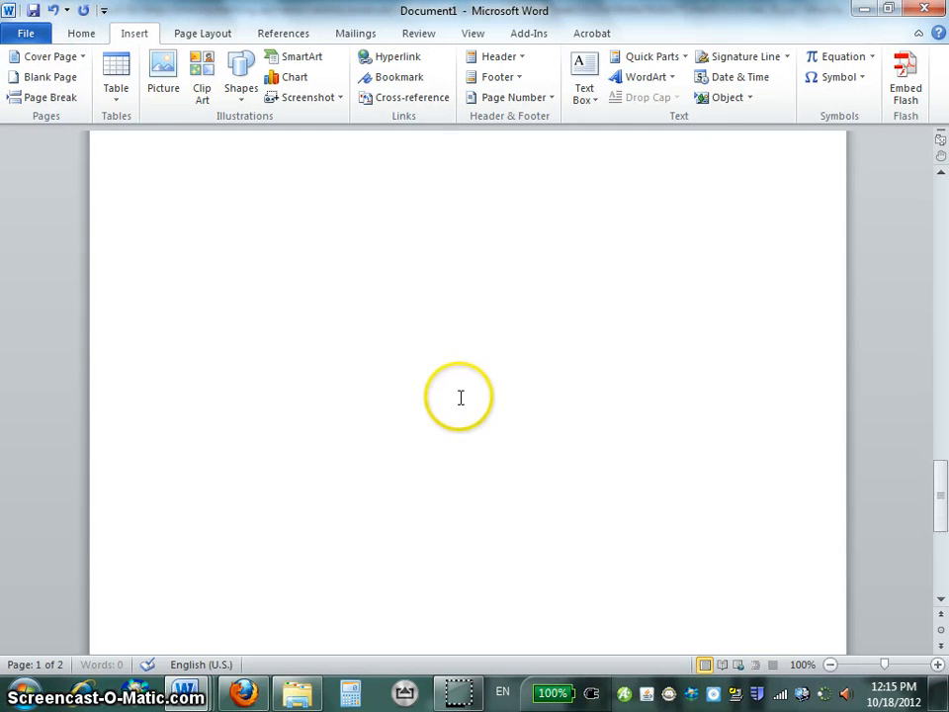
pyautogui.scroll(10, 440, 321)
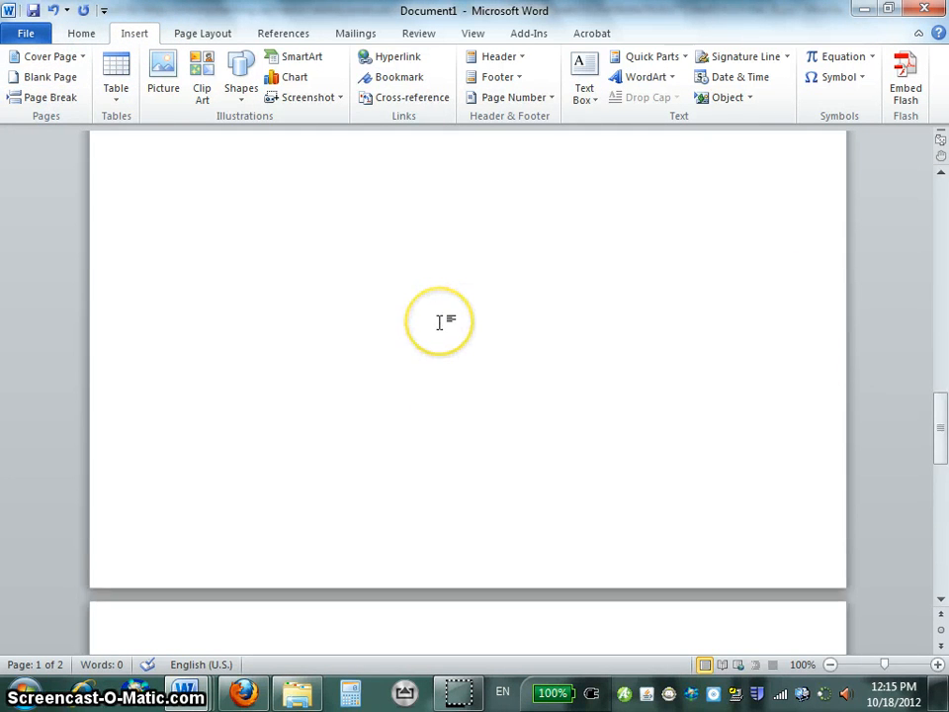
pyautogui.scroll(10, 440, 321)
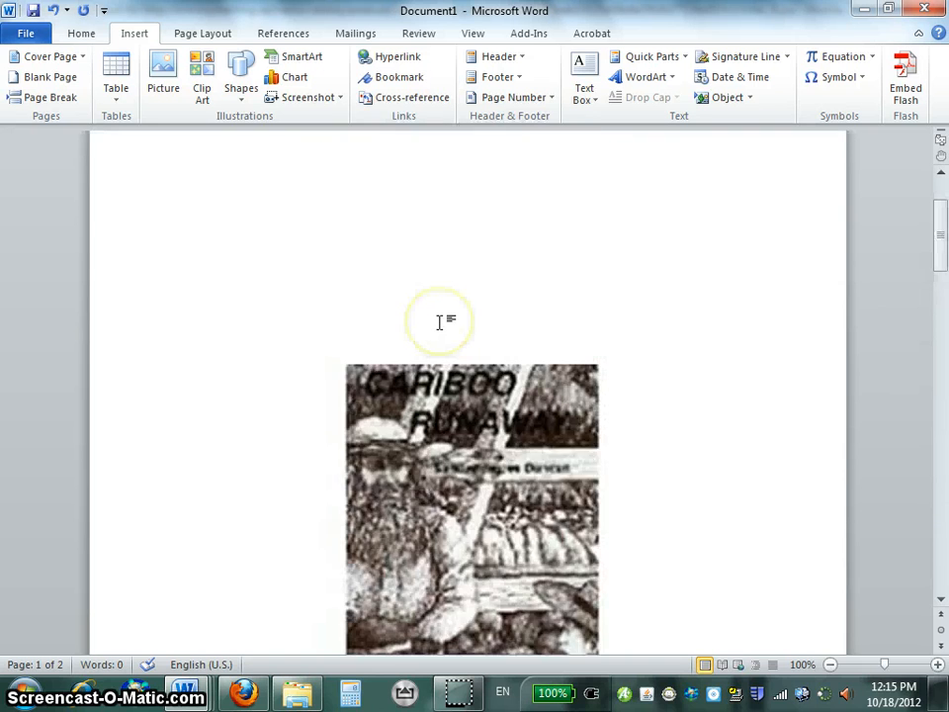
pyautogui.scroll(-10, 440, 321)
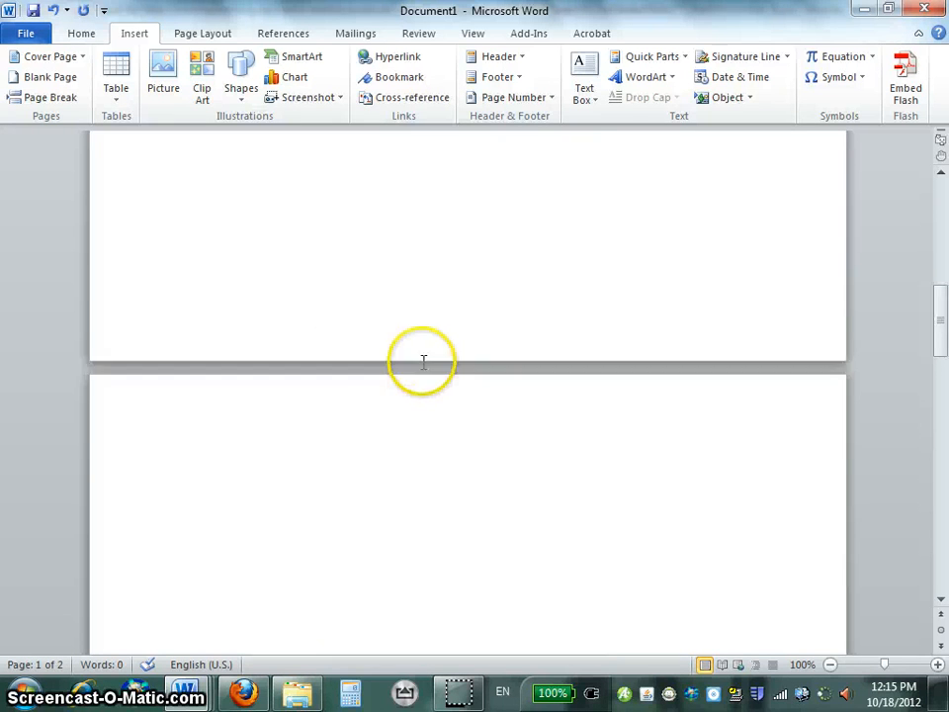
# Place the insertion point on the new page and look up the first section heading in the WORD book report criteria document.
pyautogui.click(363, 383)
pyautogui.doubleClick(362, 384)
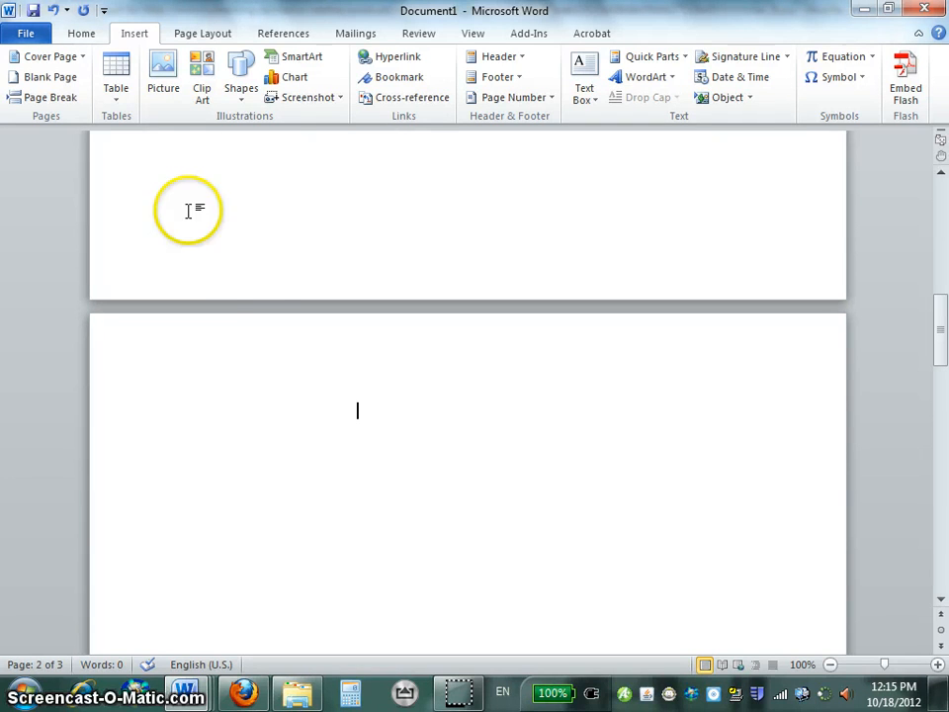
pyautogui.click(82, 36)
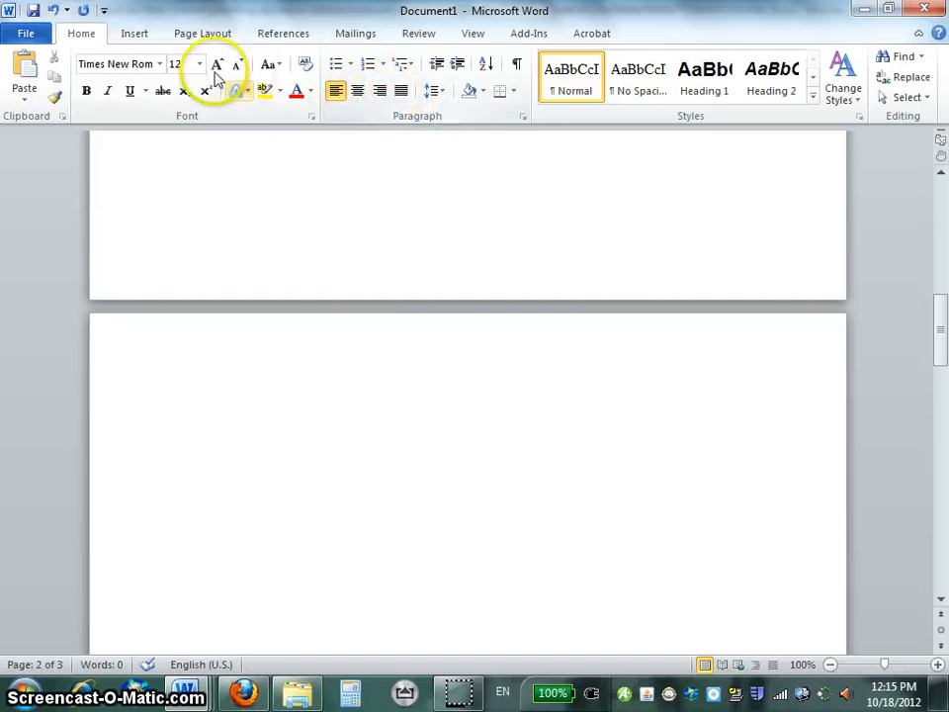
pyautogui.moveTo(181, 700)
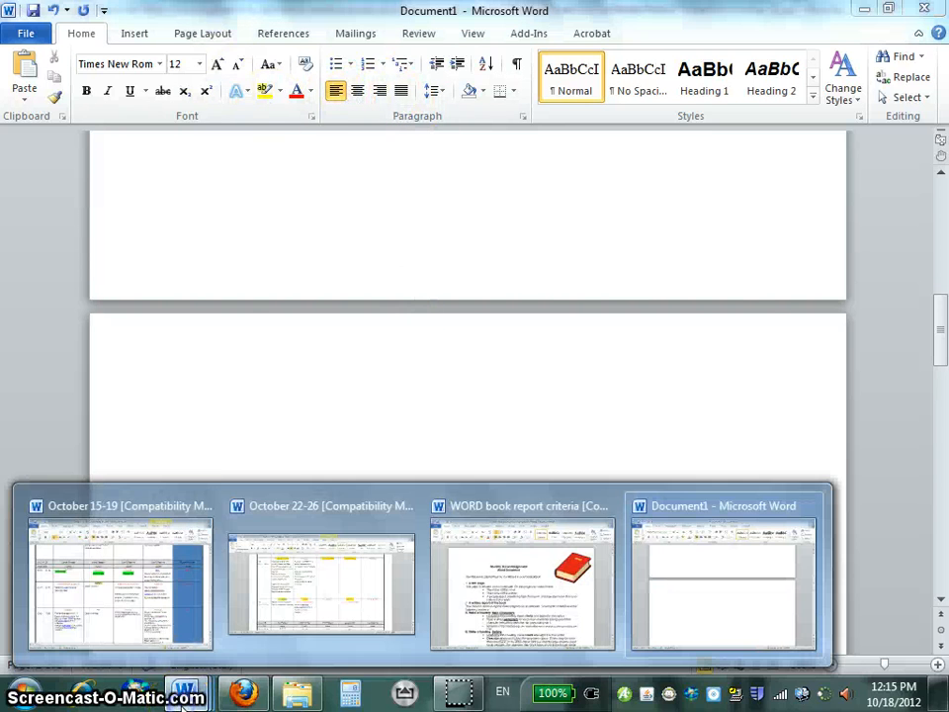
pyautogui.click(462, 577)
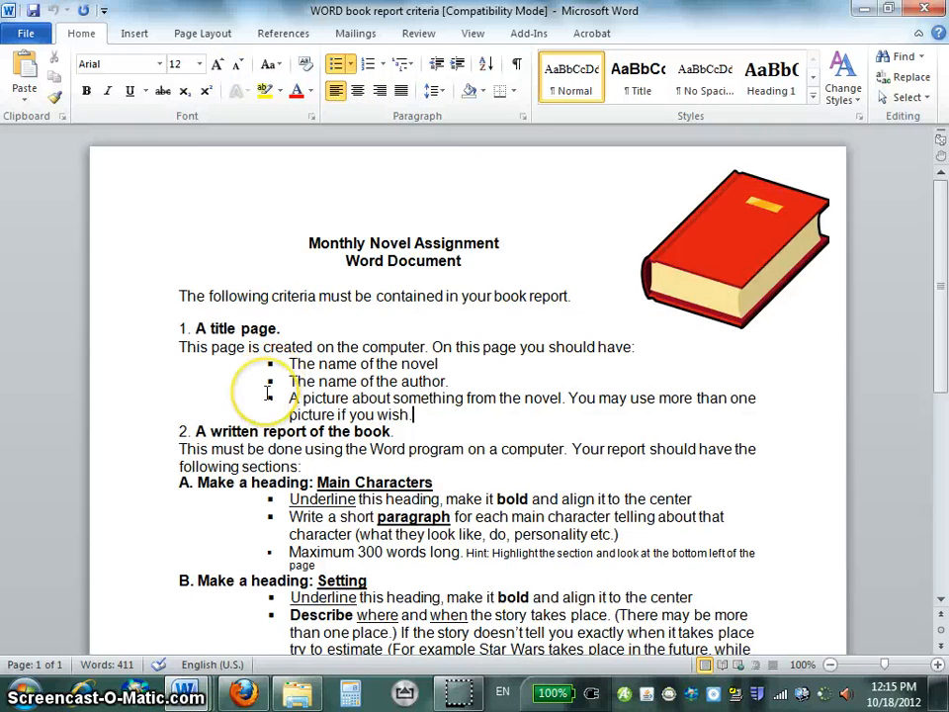
pyautogui.scroll(-2, 267, 394)
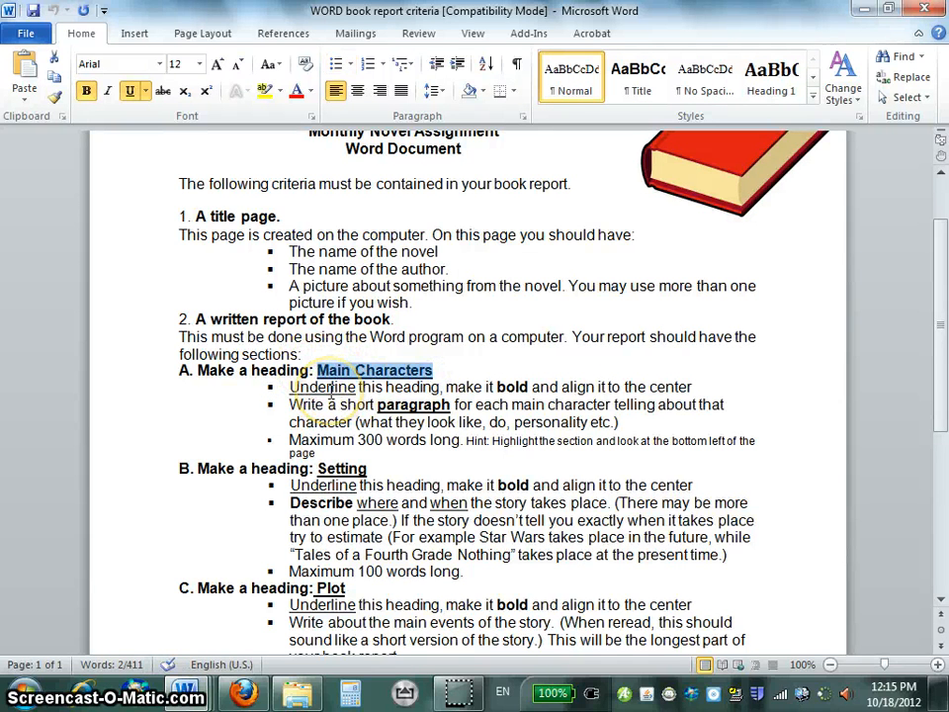
# Return to the report document and enter the heading Main Characters at the left margin of the second page.
pyautogui.hotkey('alt', 'Tab')
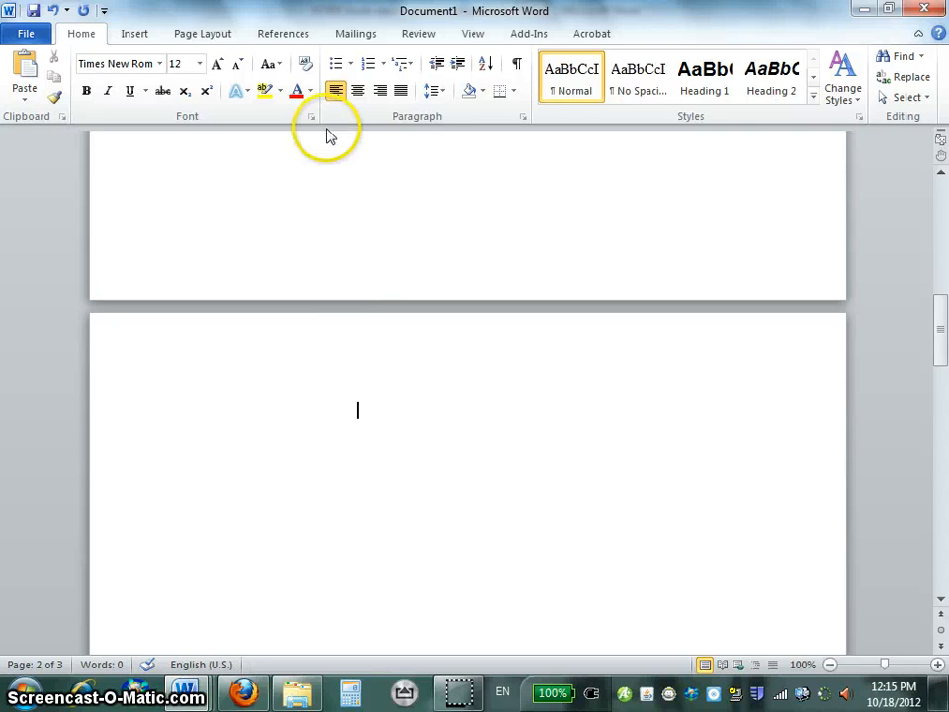
pyautogui.press('BackSpace')
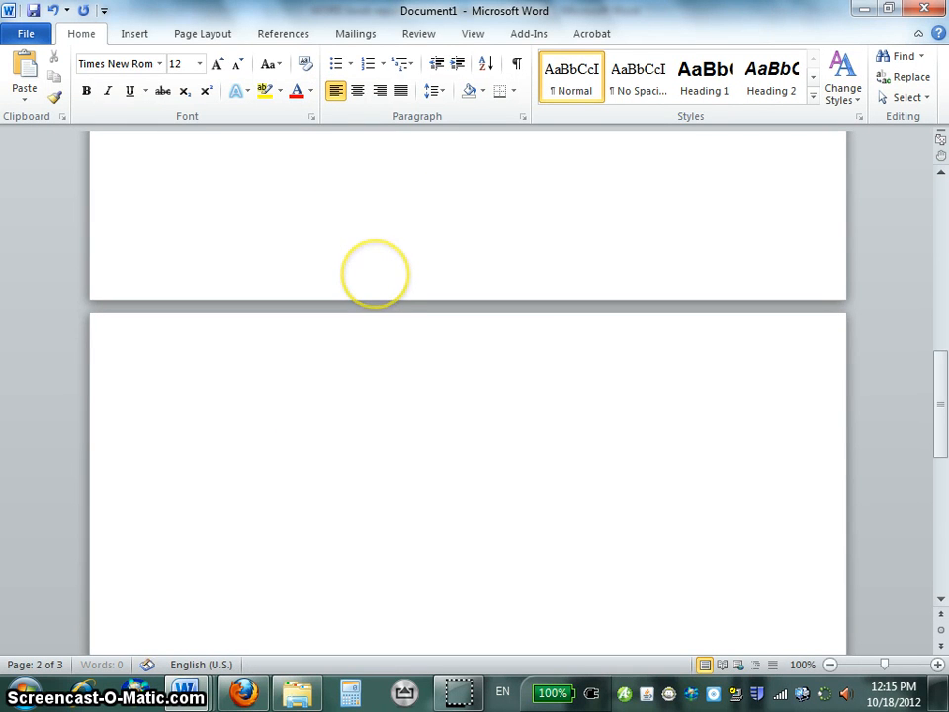
pyautogui.click(272, 385)
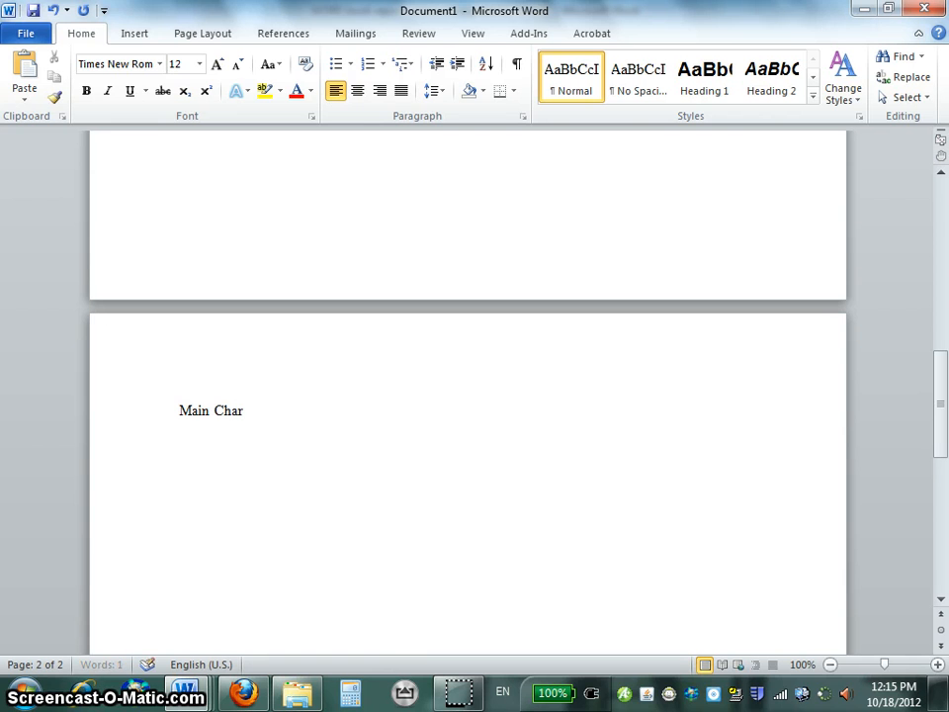
# Check the heading formatting rule in the criteria document and underline the Main Characters heading in the report.
pyautogui.hotkey('alt', 'Tab')
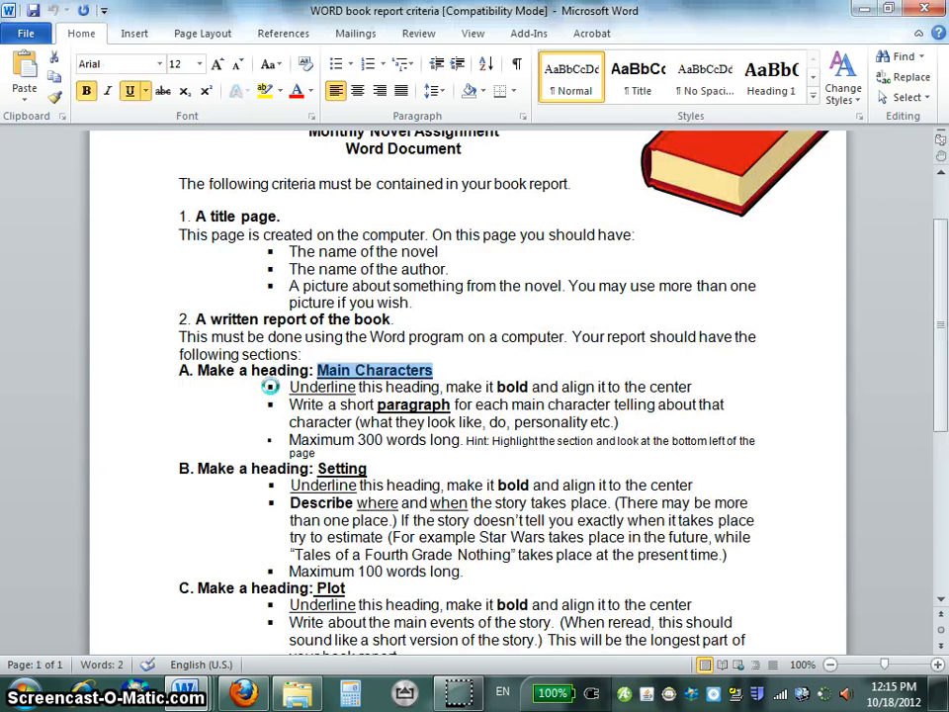
pyautogui.doubleClick(323, 387)
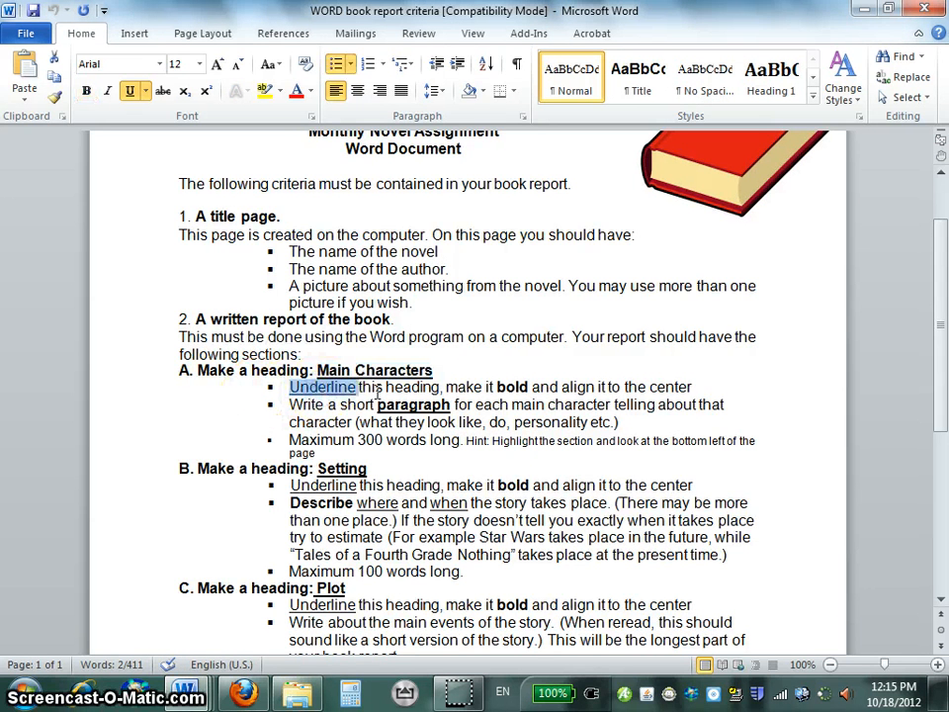
pyautogui.hotkey('alt', 'Tab')
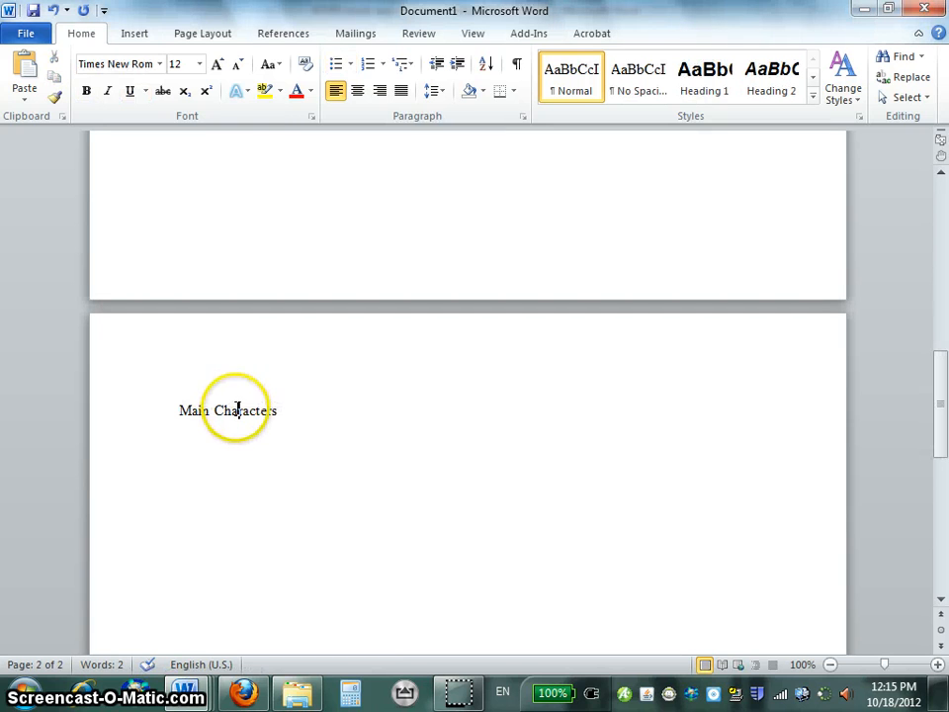
pyautogui.tripleClick(238, 409)
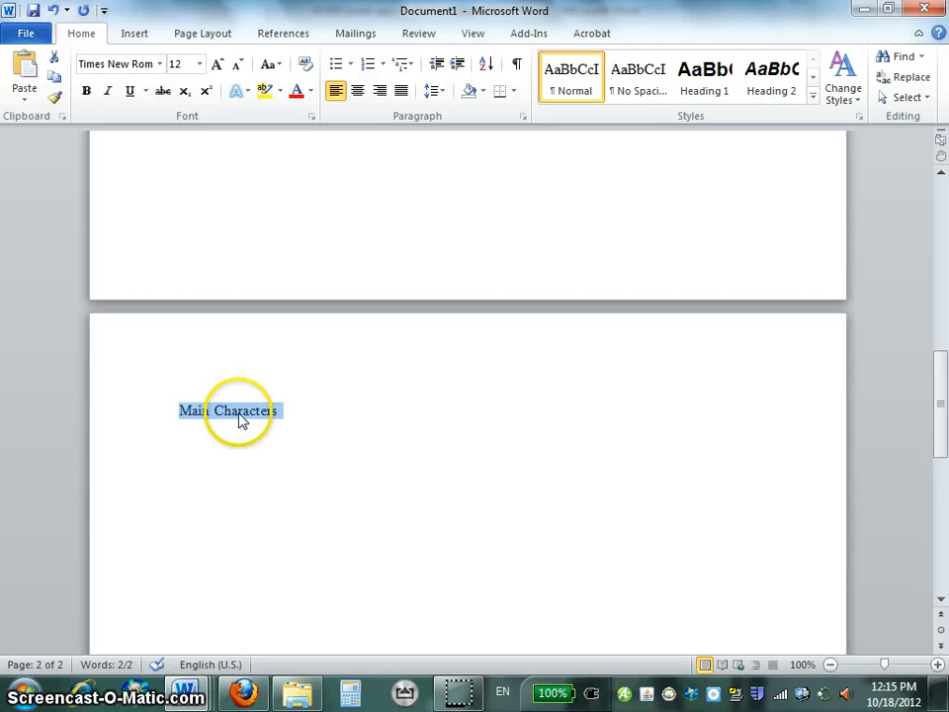
pyautogui.click(129, 92)
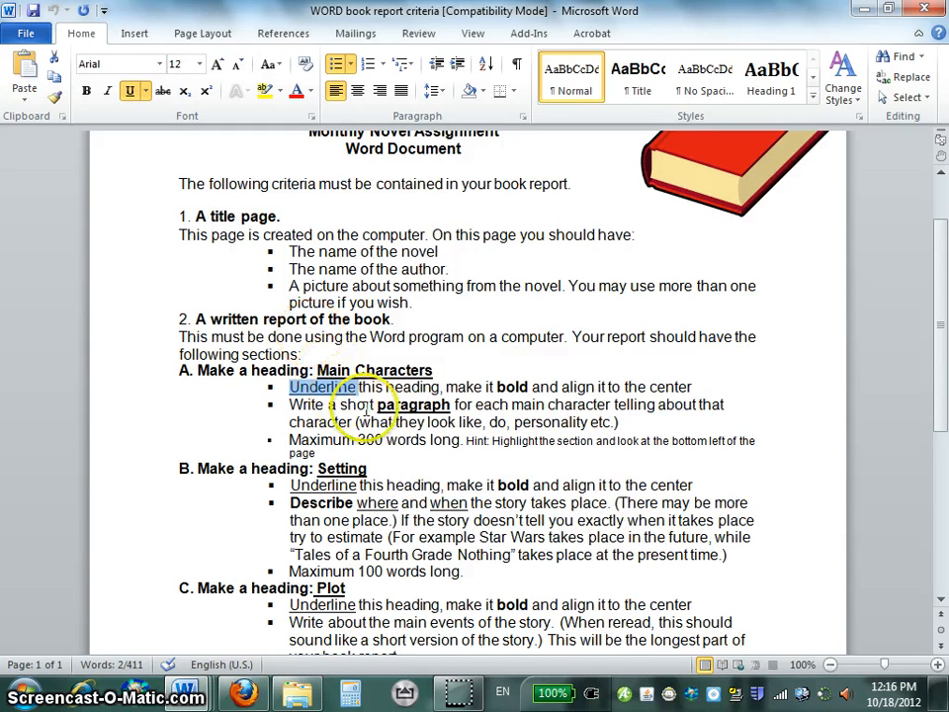
# Make the Main Characters heading bold as the criteria require, and check the alignment rule for it.
pyautogui.doubleClick(513, 387)
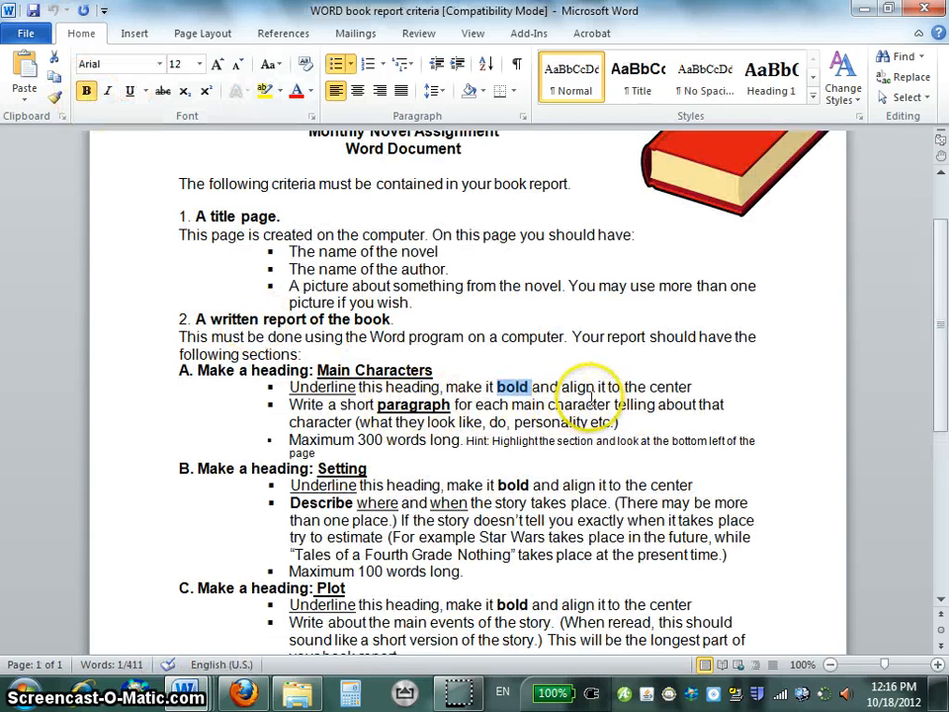
pyautogui.moveTo(562, 387); pyautogui.dragTo(692, 390)
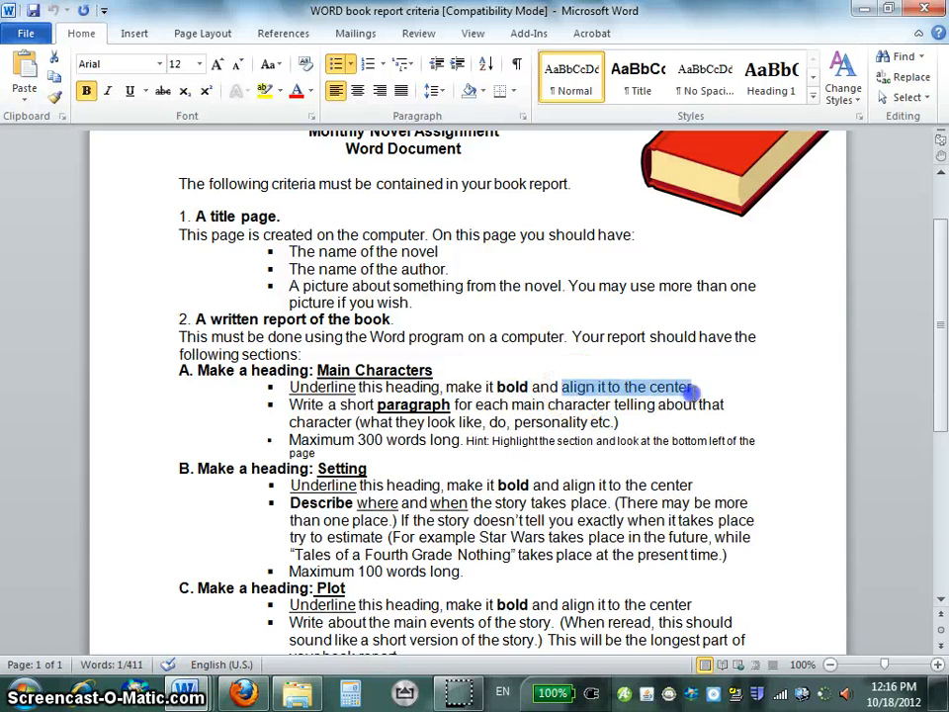
pyautogui.hotkey('alt', 'Tab')
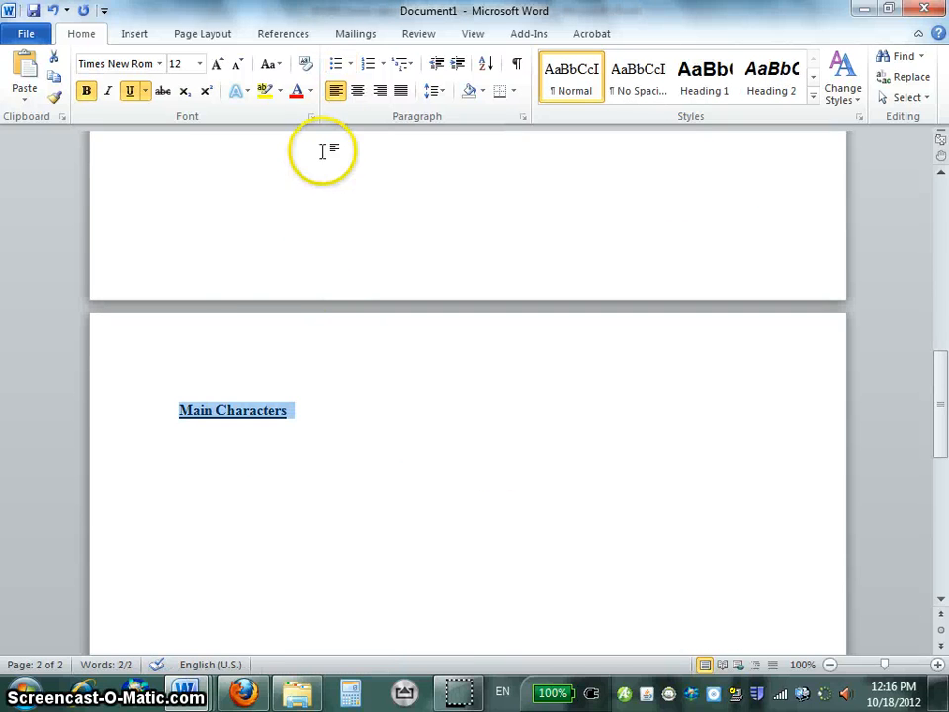
# Try shifting the Main Characters heading towards the centre with leading spaces, and delete those spaces.
pyautogui.click(180, 411)
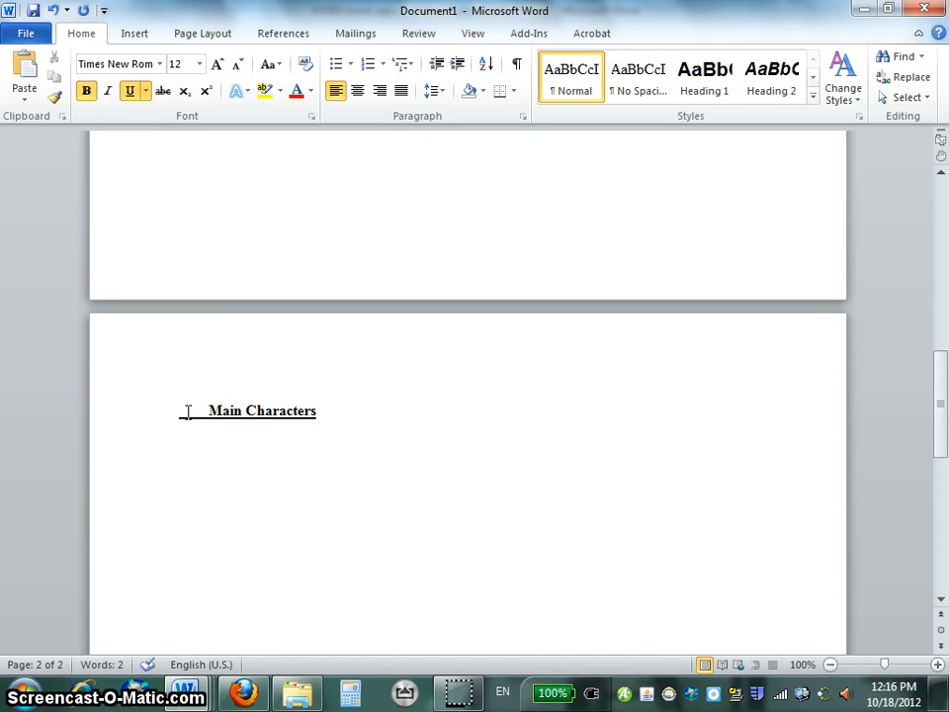
pyautogui.press('BackSpace')
pyautogui.press('BackSpace')
pyautogui.press('BackSpace')
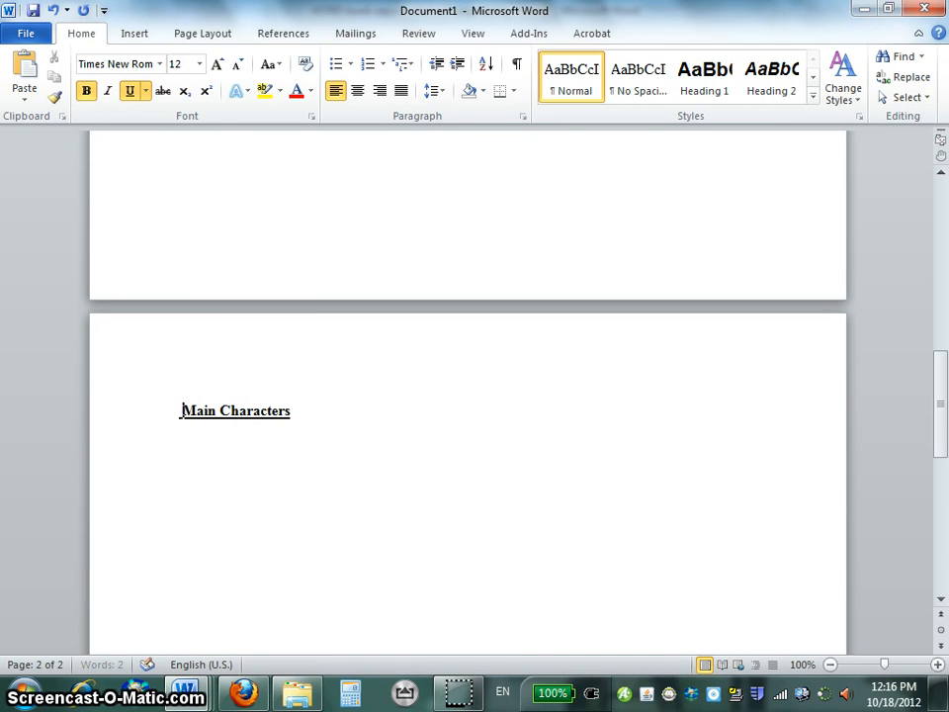
# Try right and left alignment on the Main Characters heading, and settle on centre alignment.
pyautogui.click(298, 411)
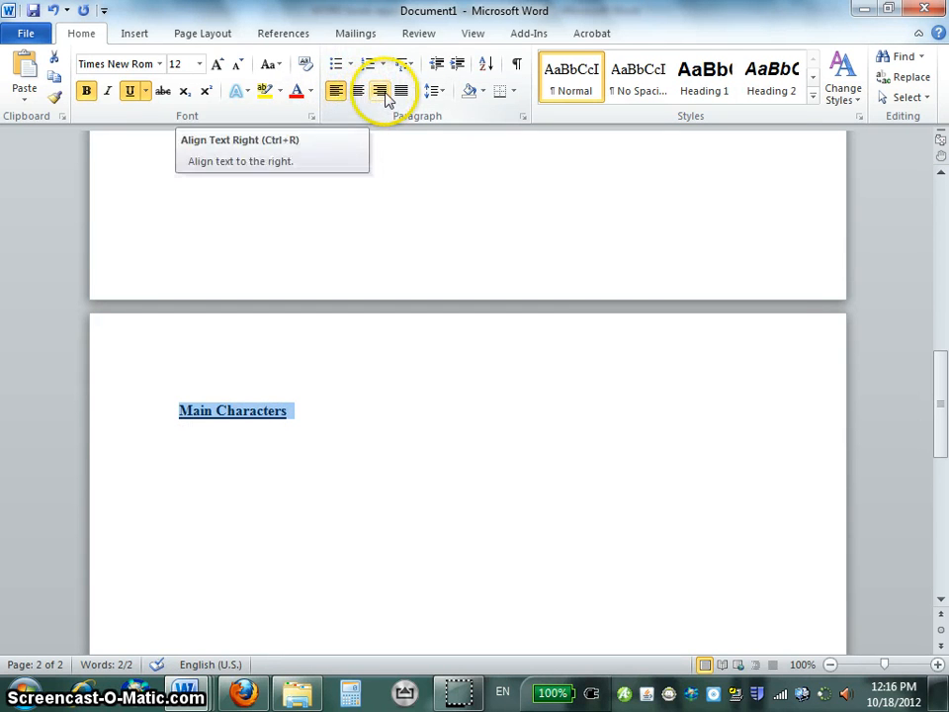
pyautogui.click(379, 91)
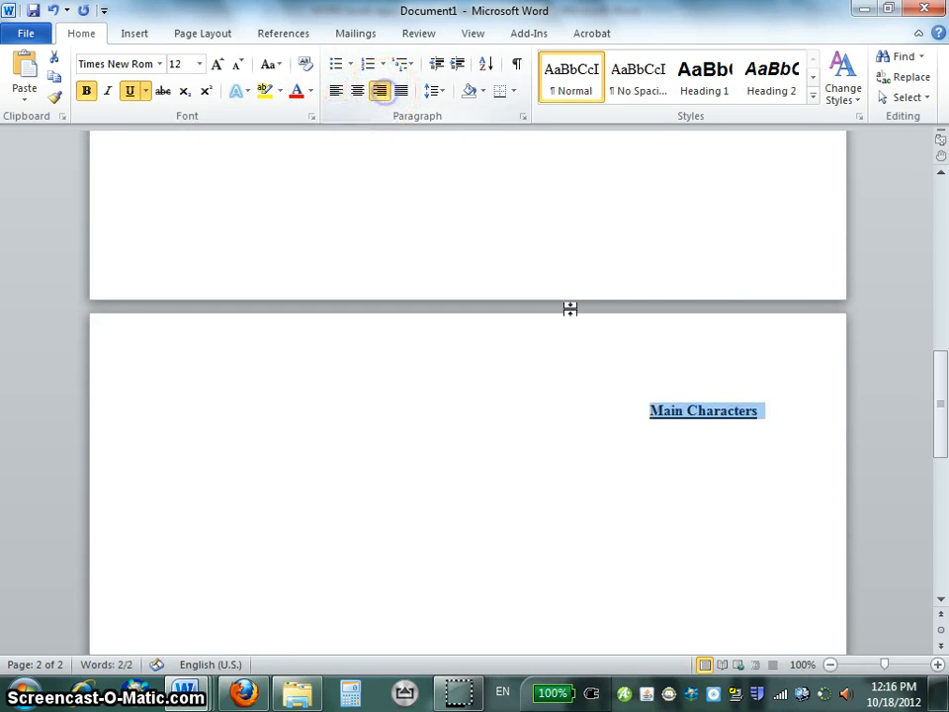
pyautogui.click(337, 95)
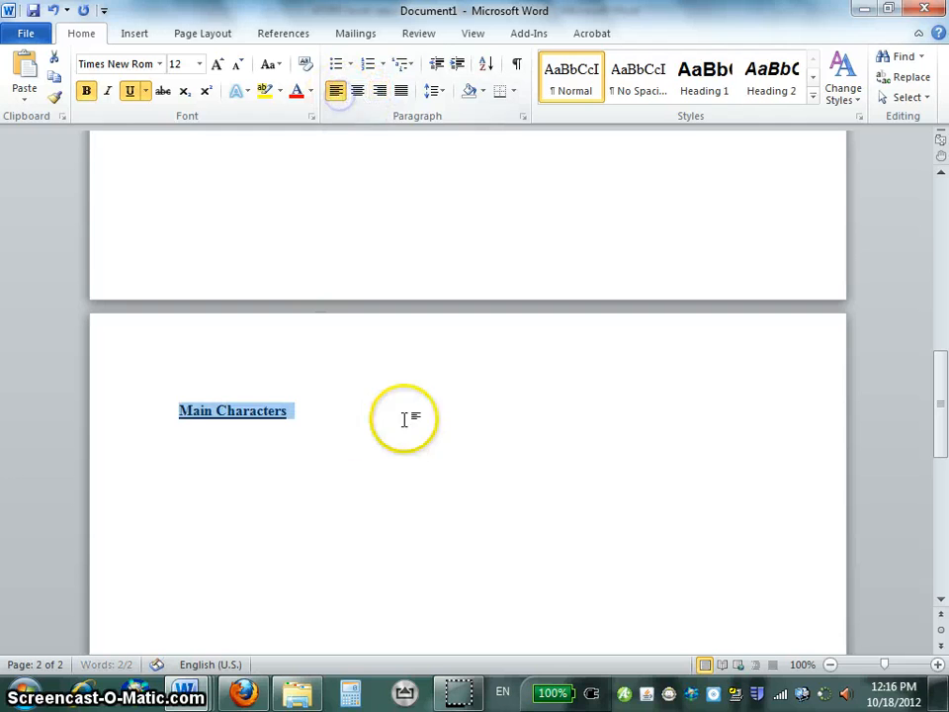
pyautogui.click(358, 91)
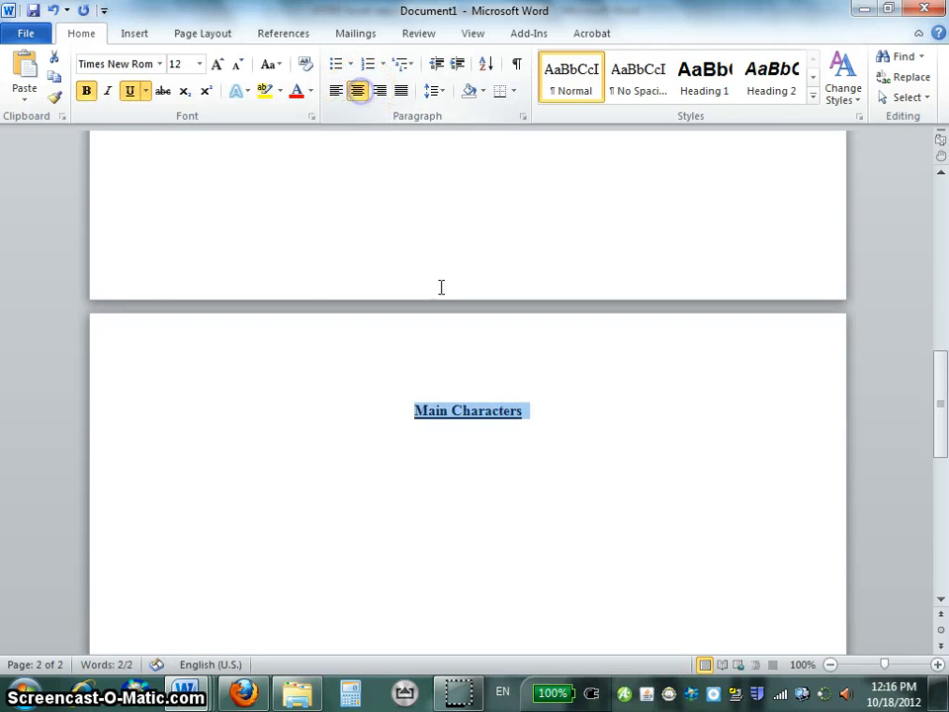
# Enter the test text asdf on the line below the Main Characters heading, and delete it.
pyautogui.click(523, 436)
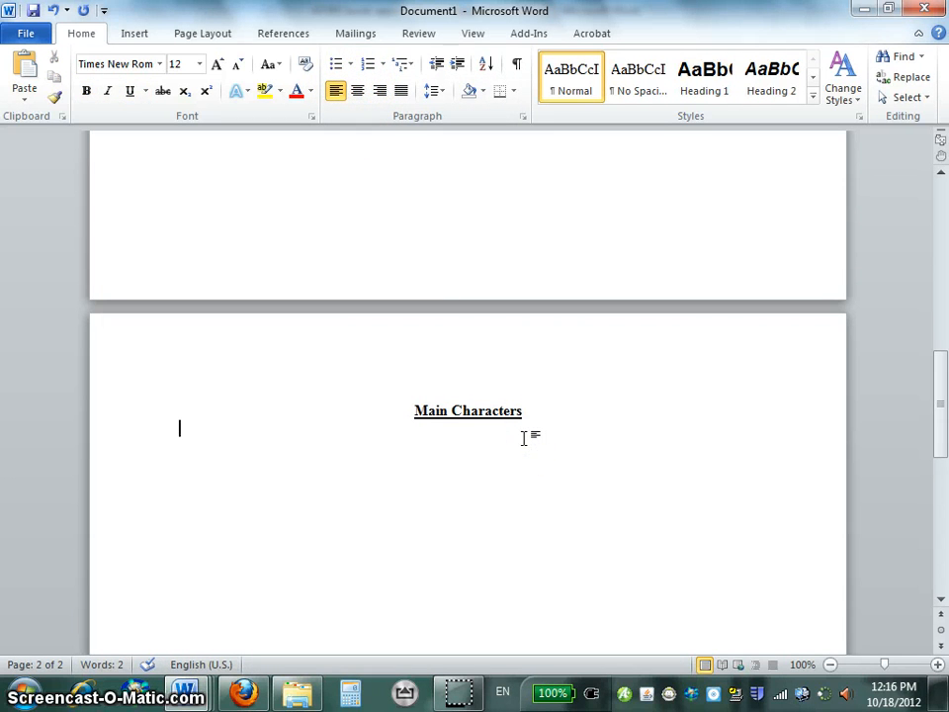
pyautogui.click(542, 418)
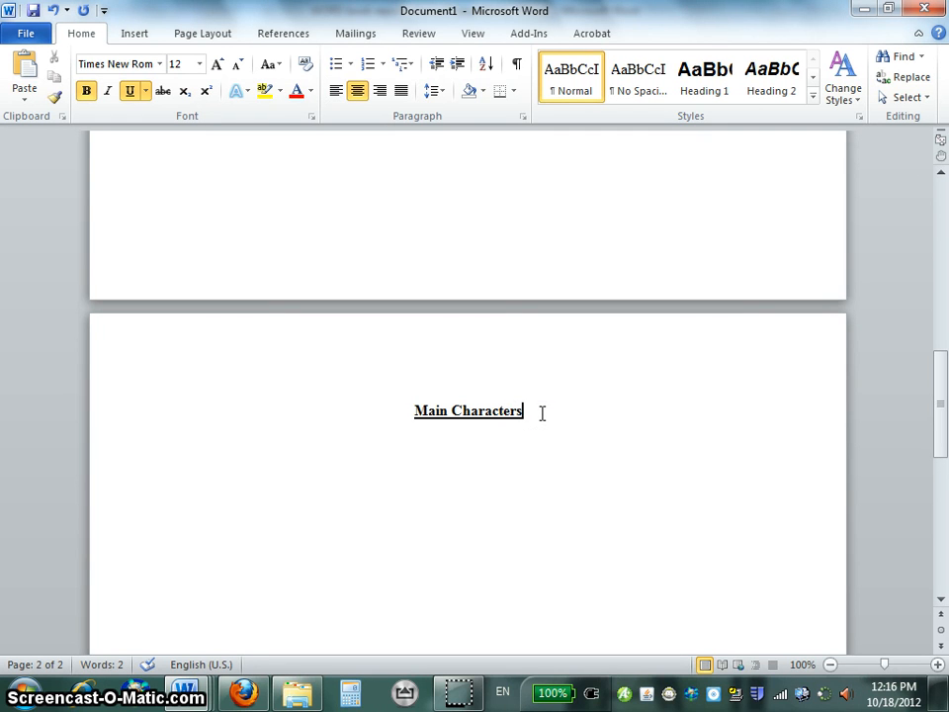
pyautogui.click(525, 413)
pyautogui.click(599, 462)
pyautogui.write('as')
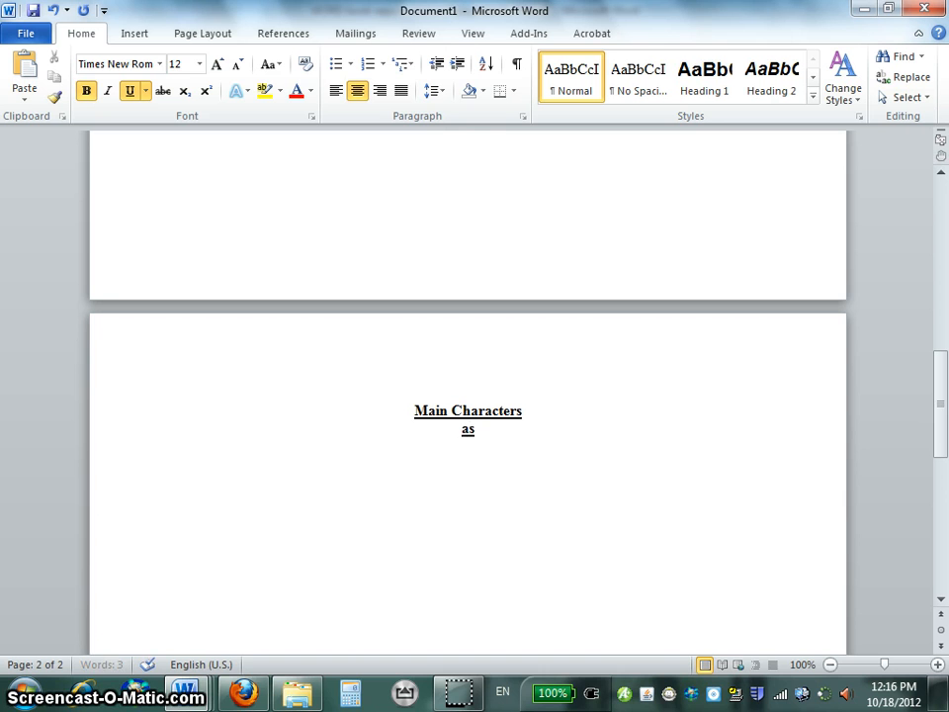
pyautogui.write('df')
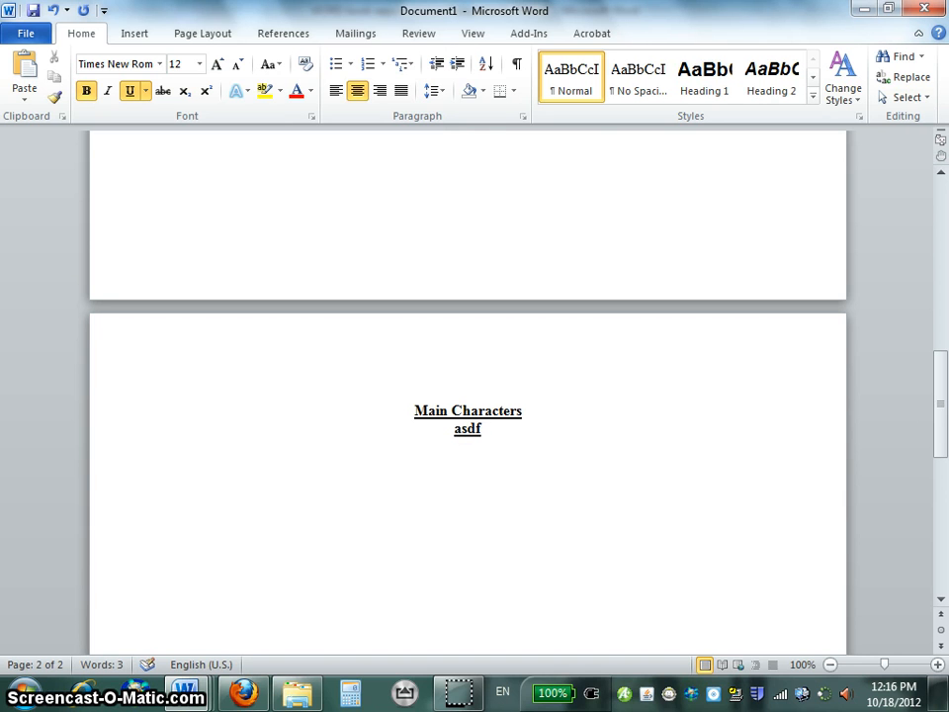
pyautogui.click(506, 447)
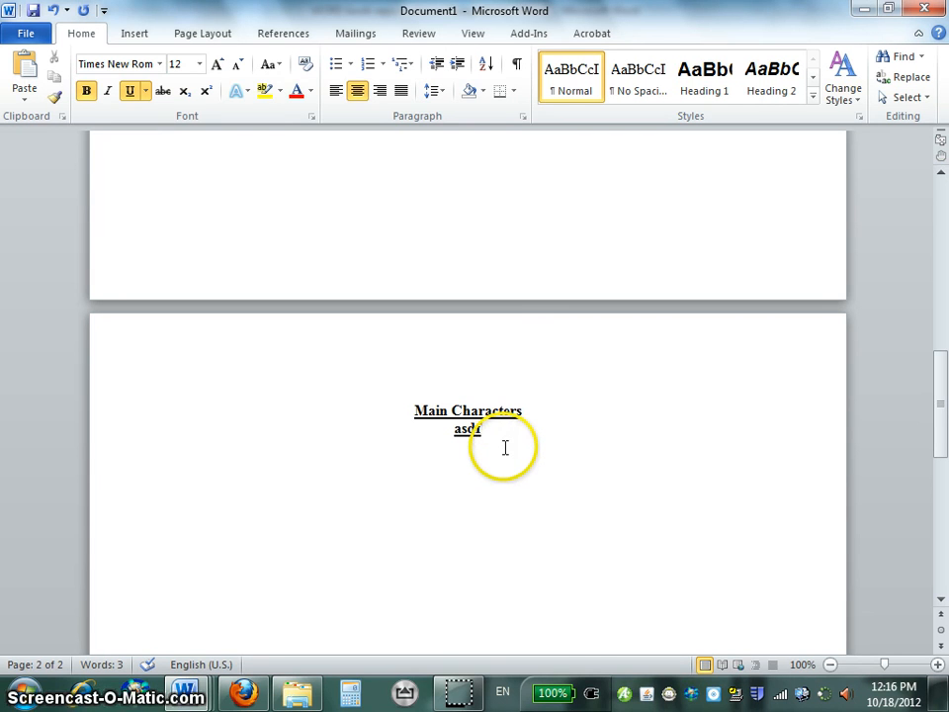
pyautogui.moveTo(490, 430); pyautogui.dragTo(450, 442)
pyautogui.press('BackSpace')
pyautogui.press('BackSpace')
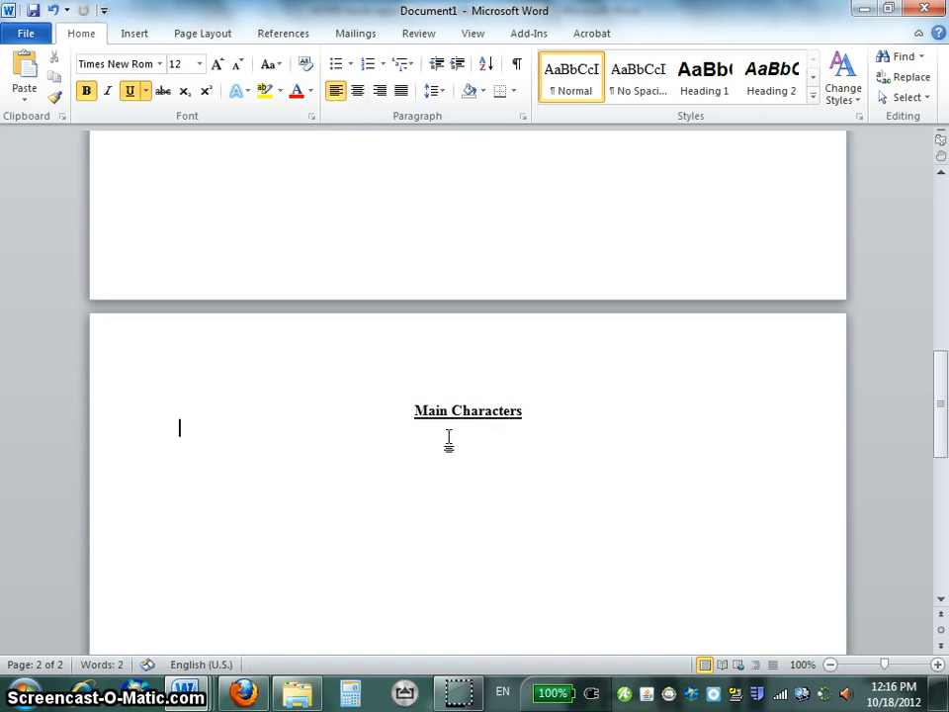
# Start a new line from the end of the Main Characters heading and enter the sample text n.,xczvmn.vxc,z.
pyautogui.click(529, 411)
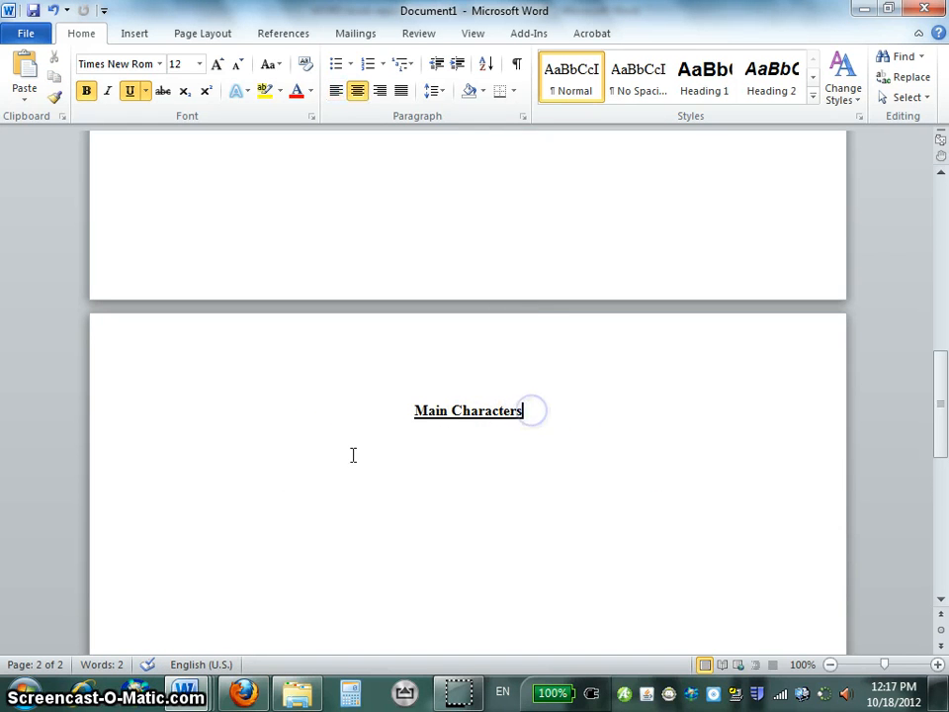
pyautogui.click(225, 462)
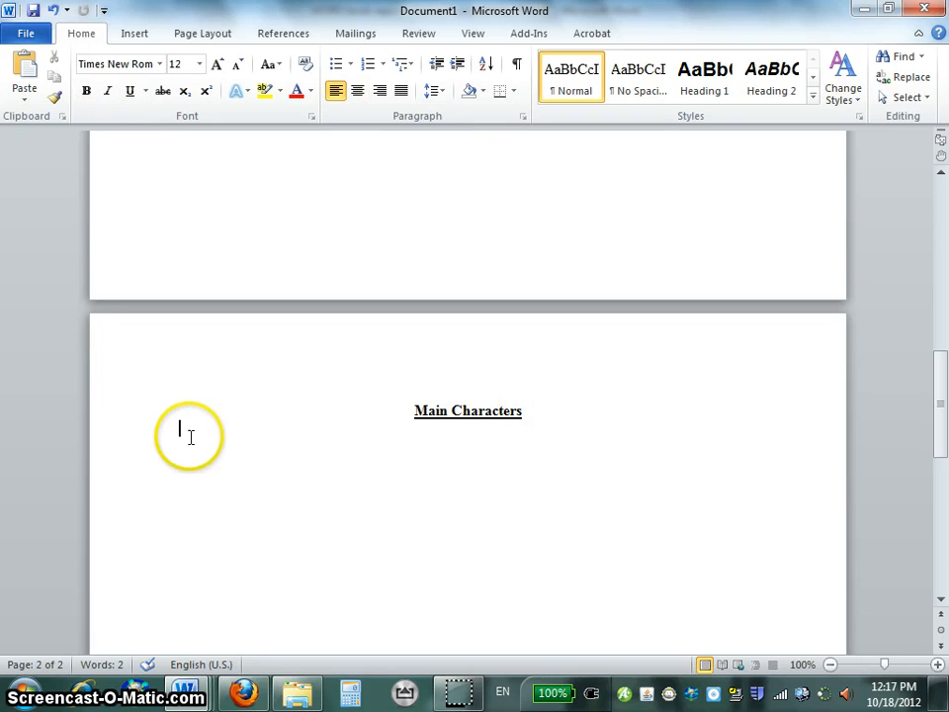
pyautogui.click(523, 412)
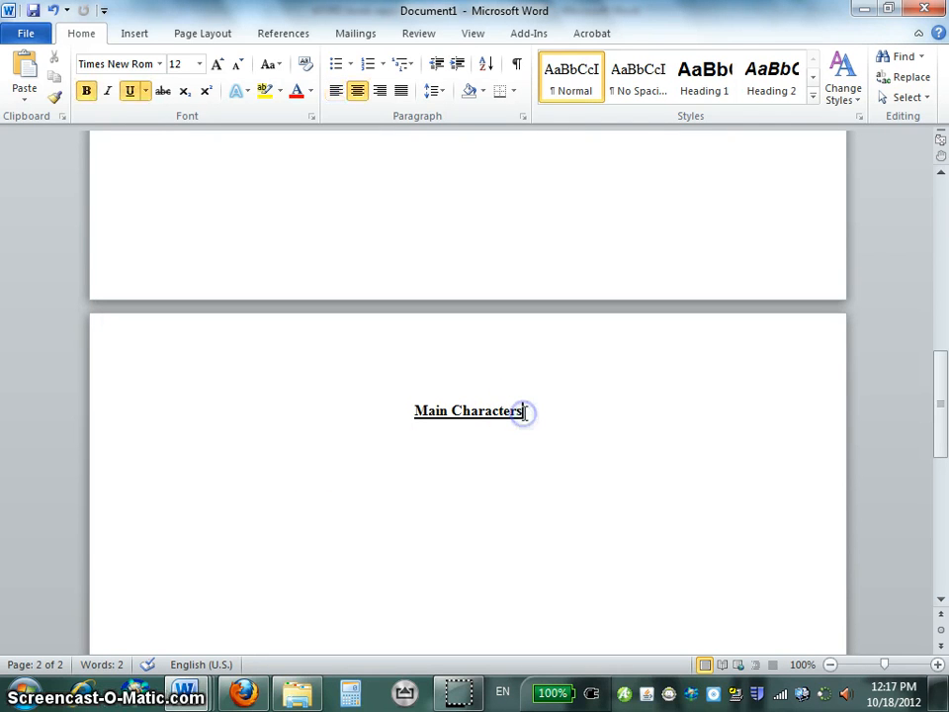
pyautogui.write('n.,xczvmn.vxc,z')
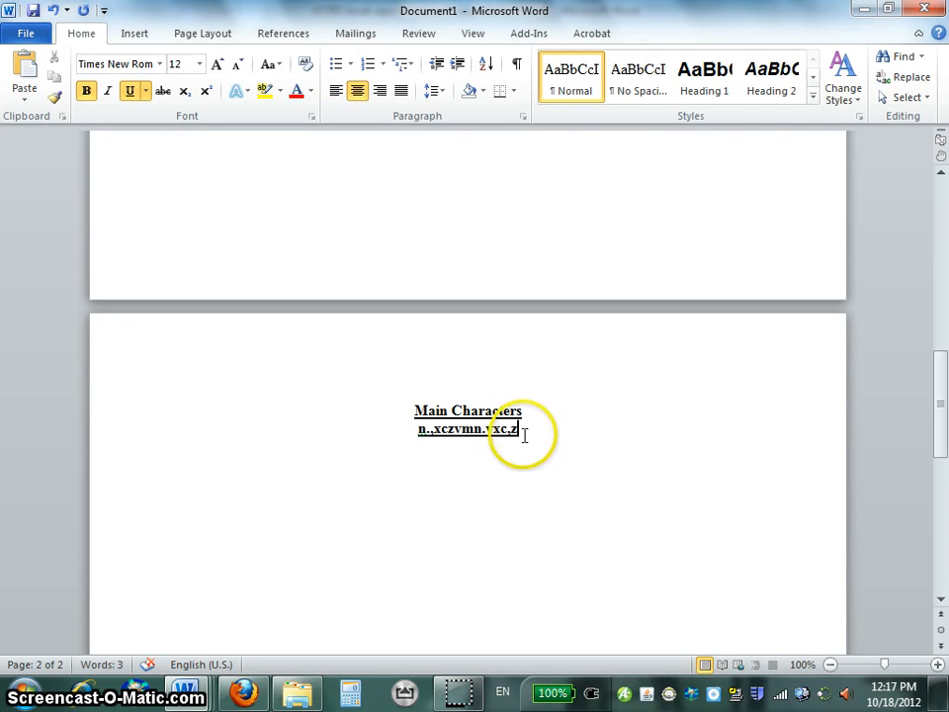
# Align the sample text below the heading to the left and remove its bold and underline formatting.
pyautogui.moveTo(523, 433); pyautogui.dragTo(415, 430)
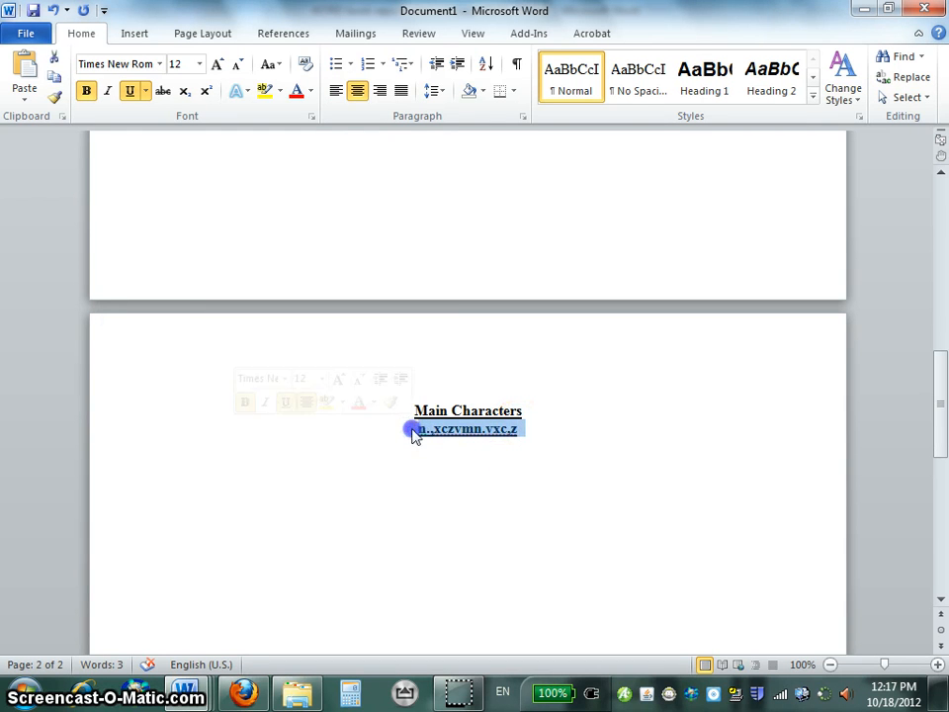
pyautogui.click(338, 92)
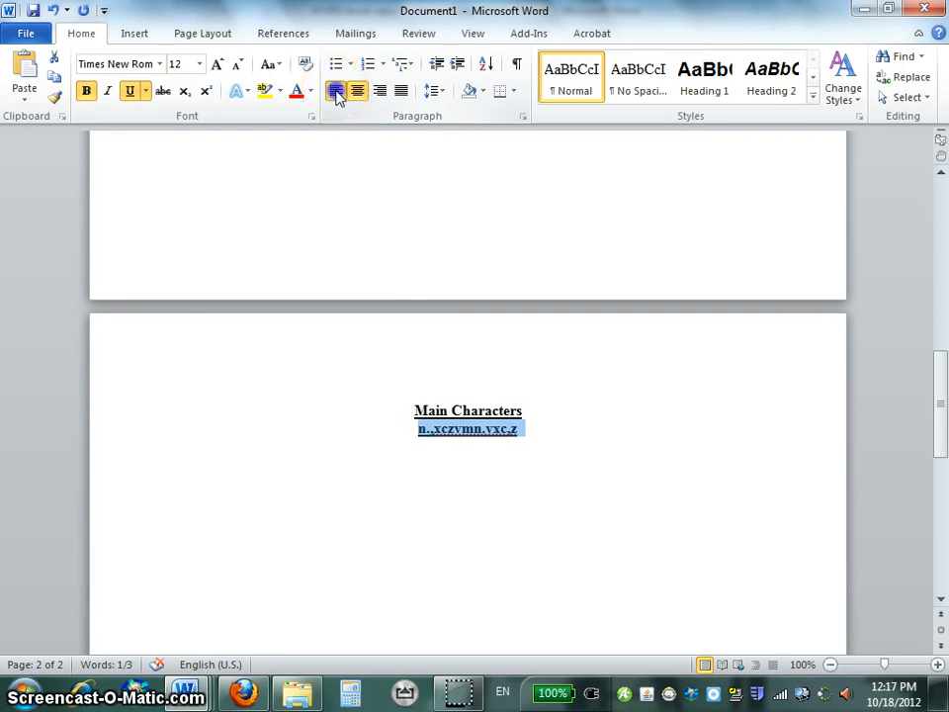
pyautogui.click(86, 91)
pyautogui.click(129, 91)
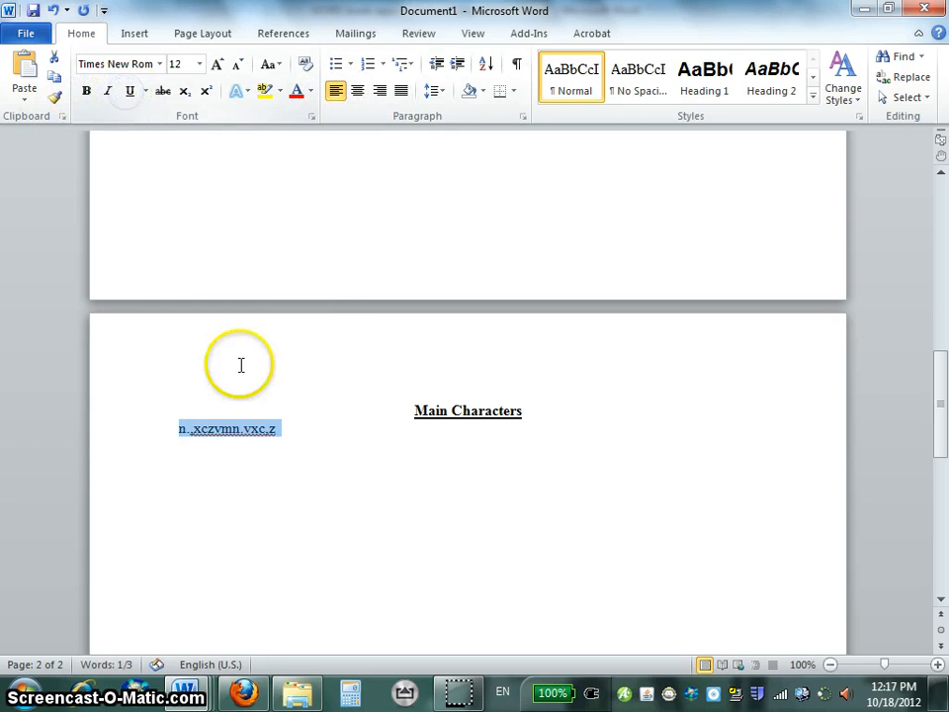
# Replace the sample text below the heading with "The main character in this novel is Elva. She is 13 years old blah blah blah.".
pyautogui.click(285, 435)
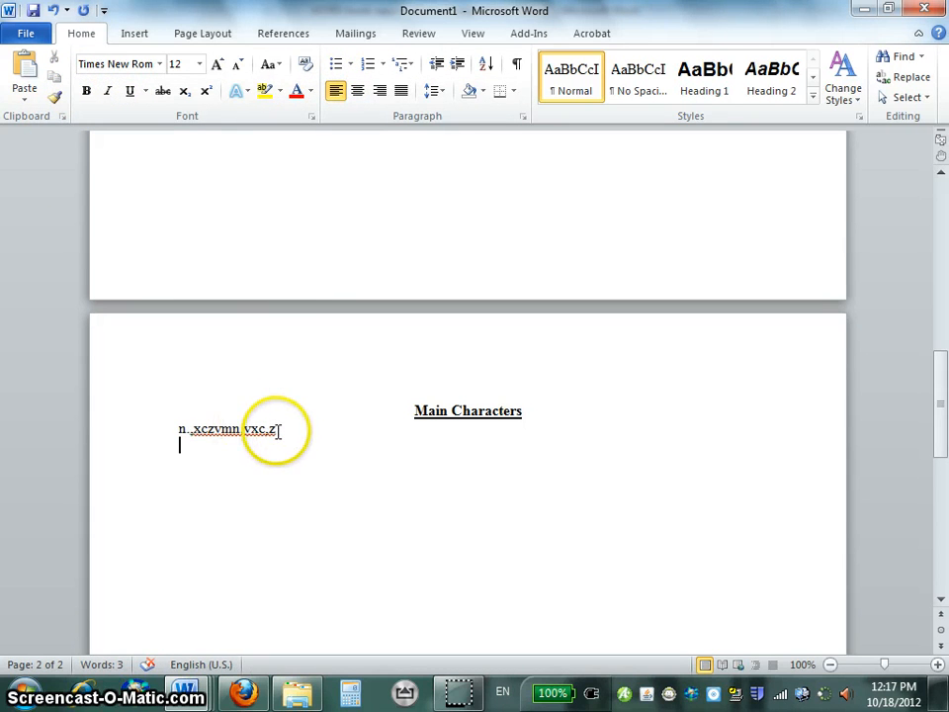
pyautogui.moveTo(276, 428); pyautogui.dragTo(175, 432)
pyautogui.write('The main character in this no')
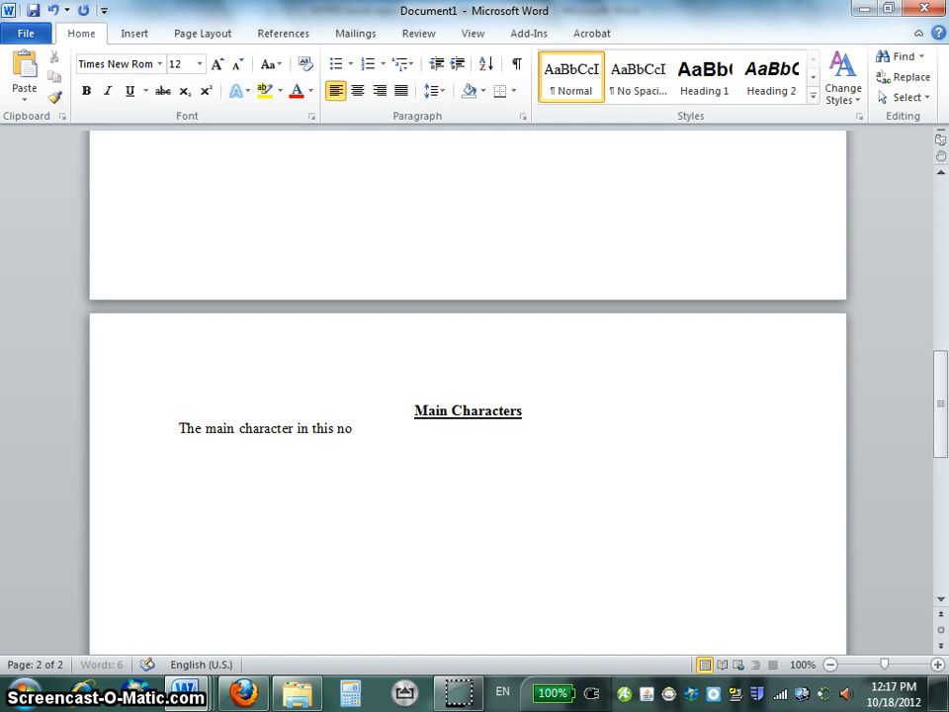
pyautogui.write('vel is Elva. Sh')
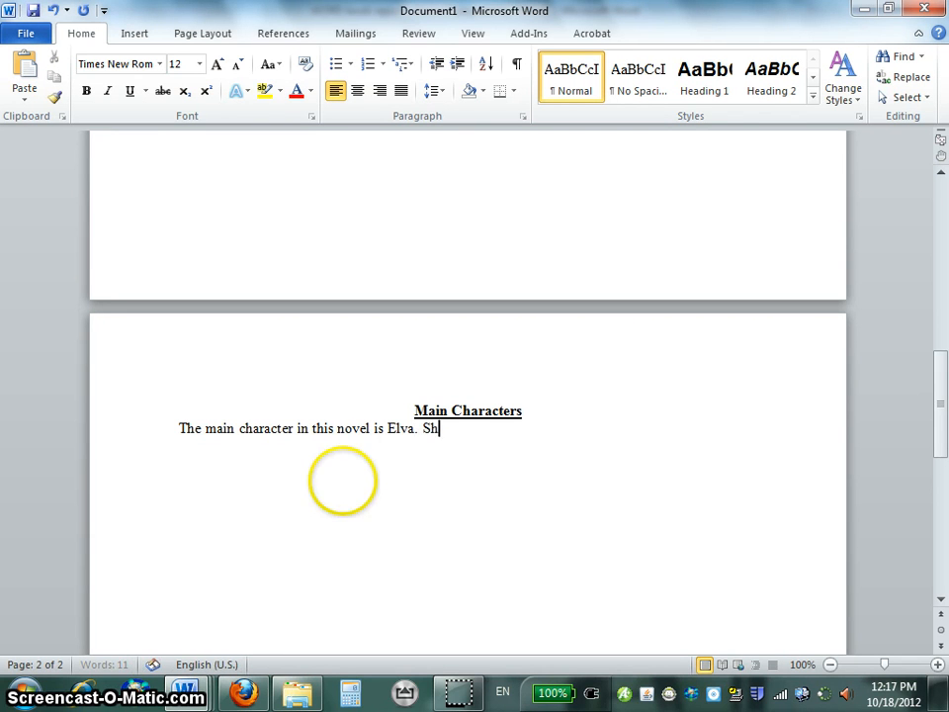
pyautogui.write('e is ')
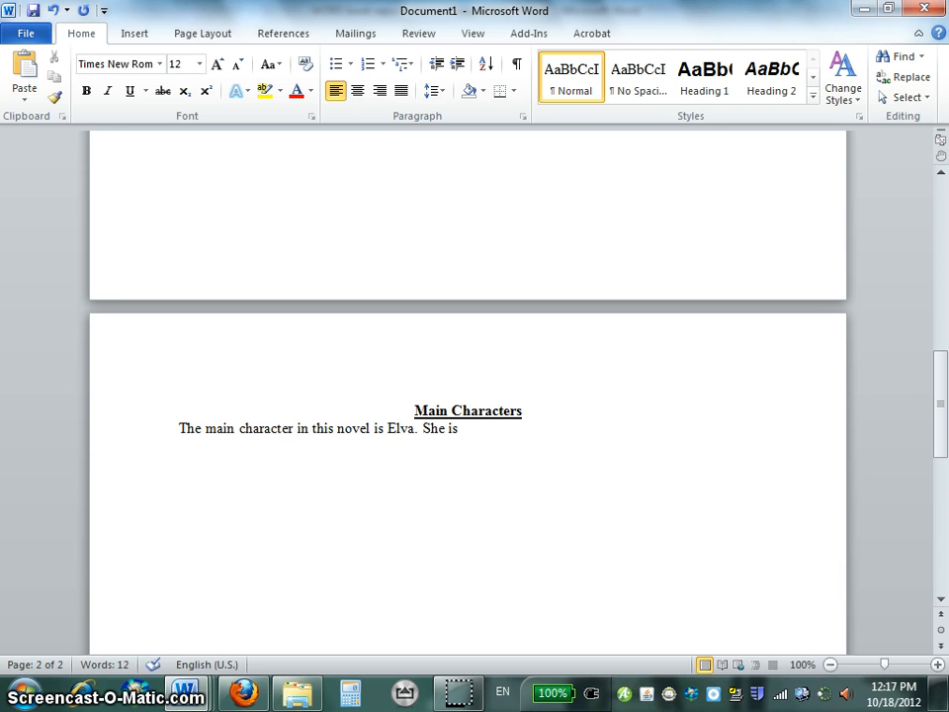
pyautogui.write('13 year')
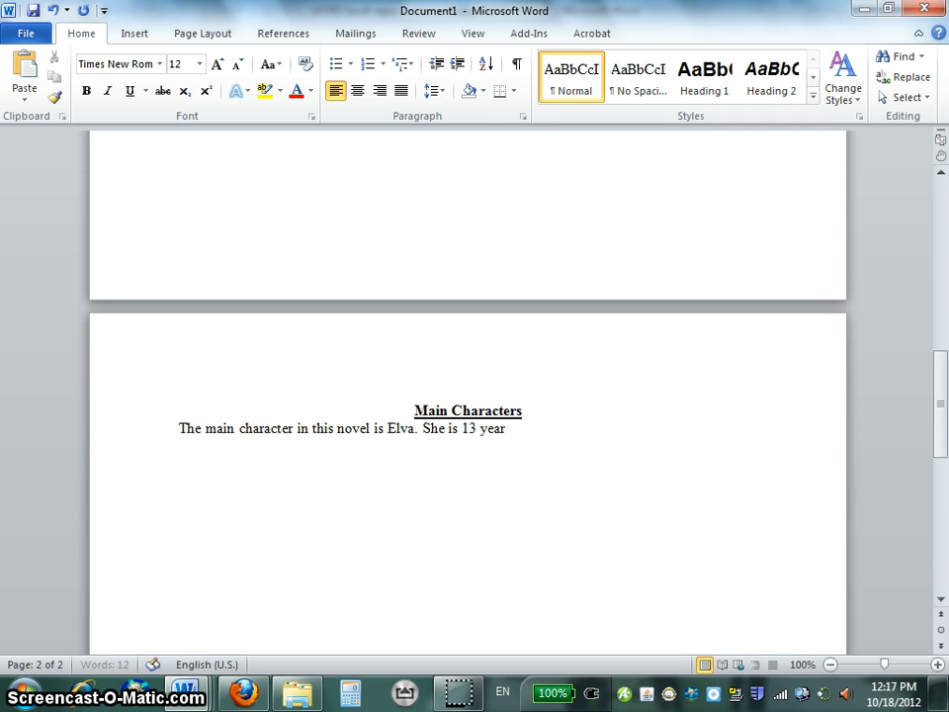
pyautogui.write('s old blah blah blah.')
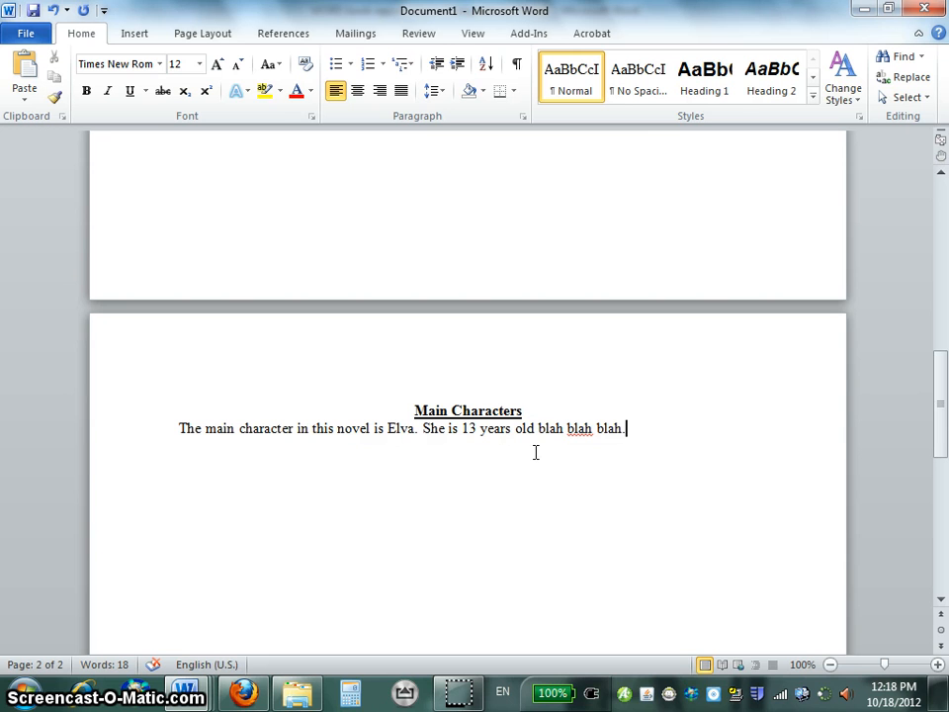
# Switch to the book report criteria document and highlight the Main Characters paragraph requirement, then the words "Maximum 300 words long".
pyautogui.hotkey('alt', 'Tab')
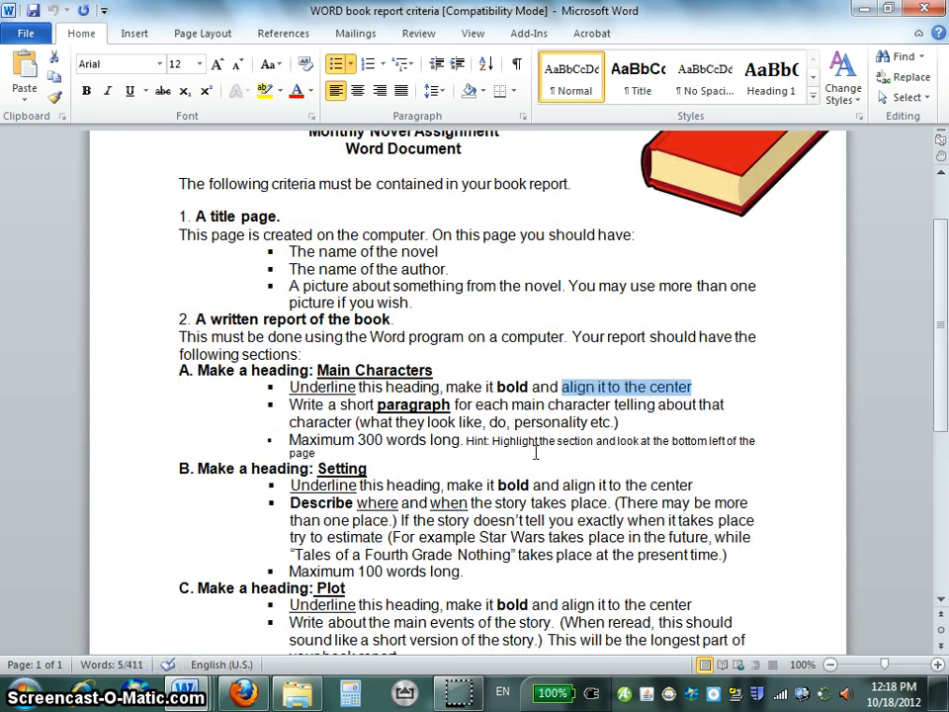
pyautogui.moveTo(315, 407); pyautogui.dragTo(629, 419)
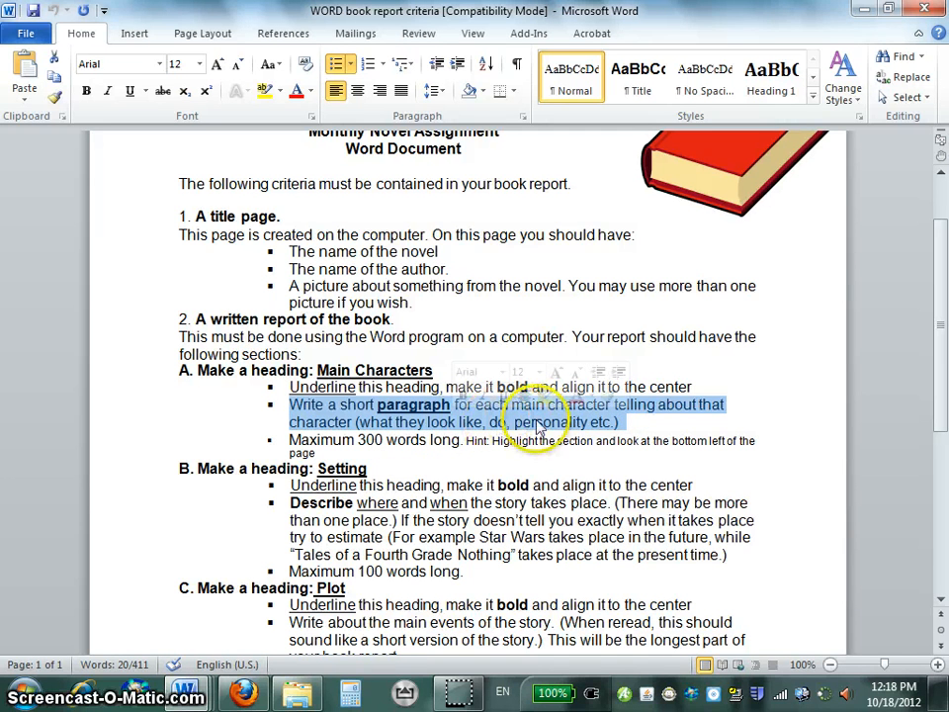
pyautogui.click(291, 440)
pyautogui.moveTo(291, 440); pyautogui.dragTo(453, 442)
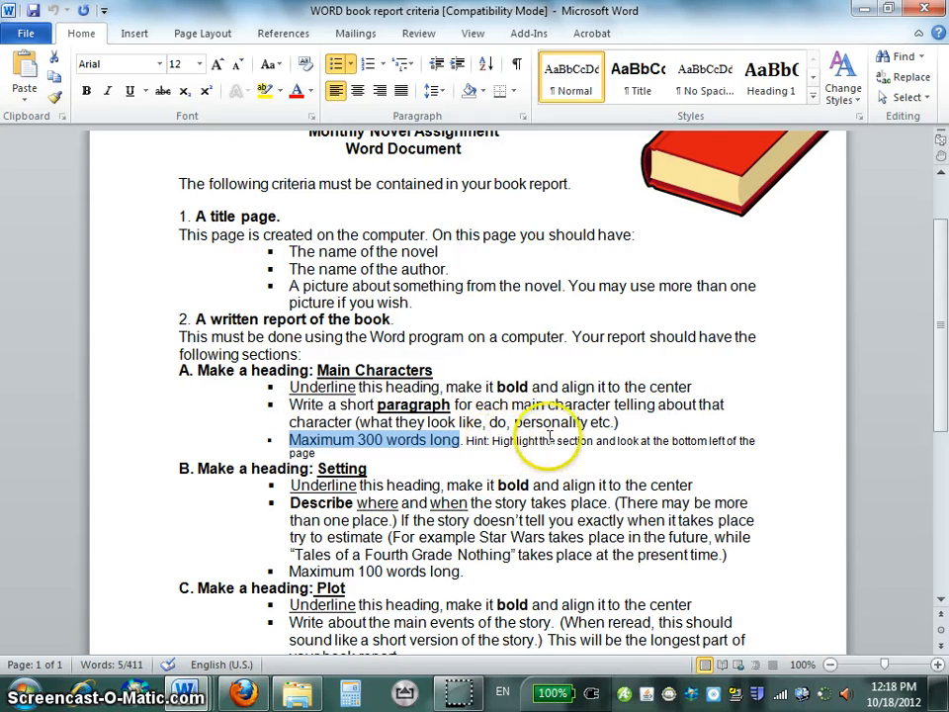
# Return to the book report and select the paragraph below the Main Characters heading to check its word count.
pyautogui.hotkey('alt', 'Tab')
pyautogui.click(444, 443)
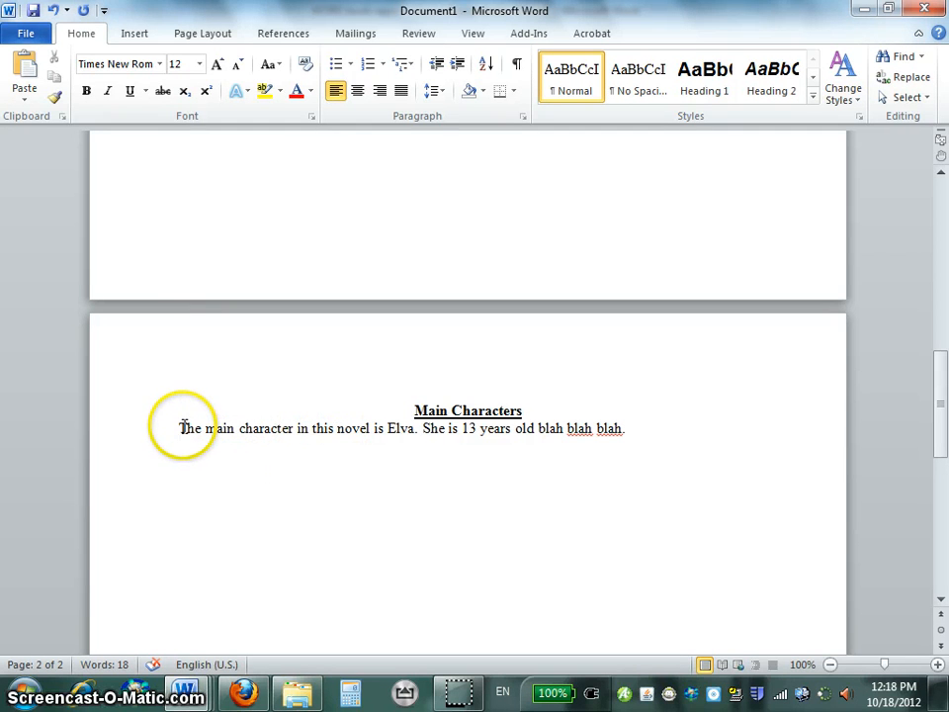
pyautogui.moveTo(183, 427); pyautogui.dragTo(608, 430)
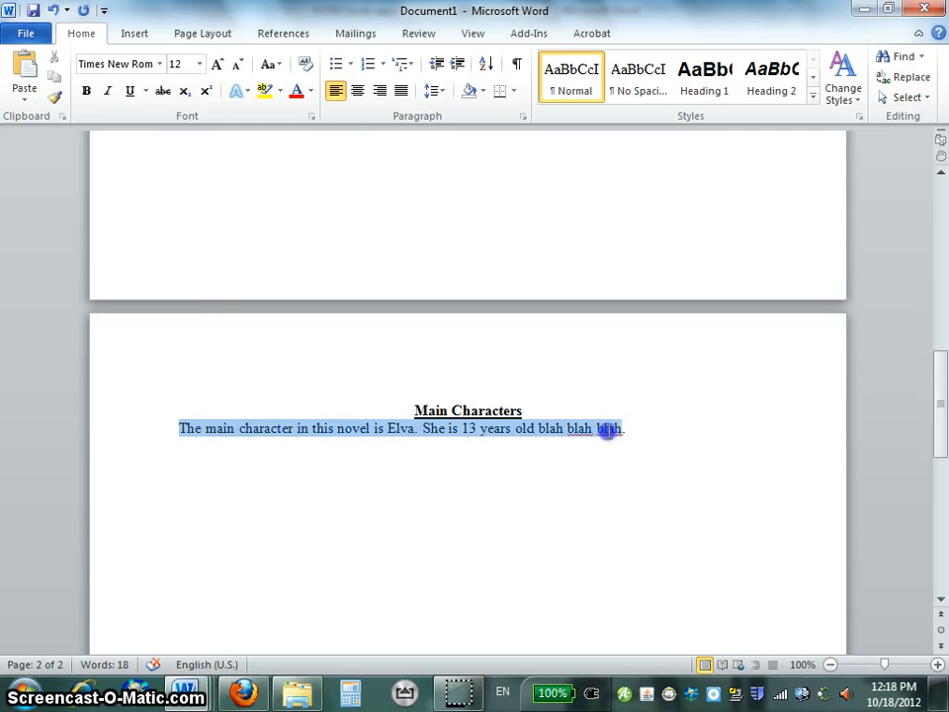
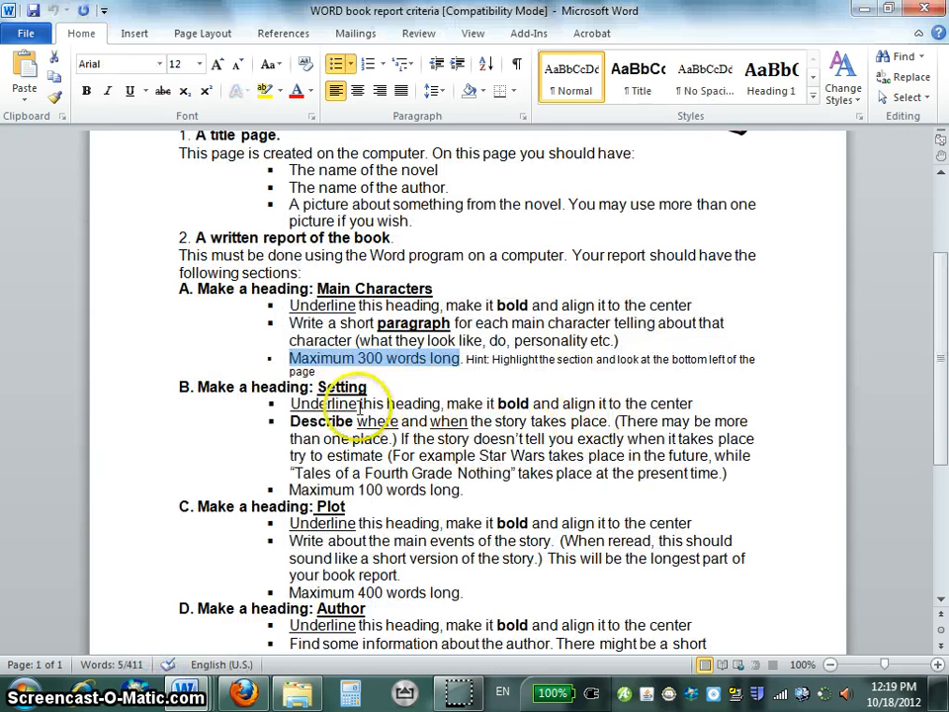
# Highlight the Setting description criterion, and write in the report "This story takes place in British Columbia during the gold rush. Life there is very difficult blah blah.".
pyautogui.moveTo(346, 421); pyautogui.dragTo(615, 422)
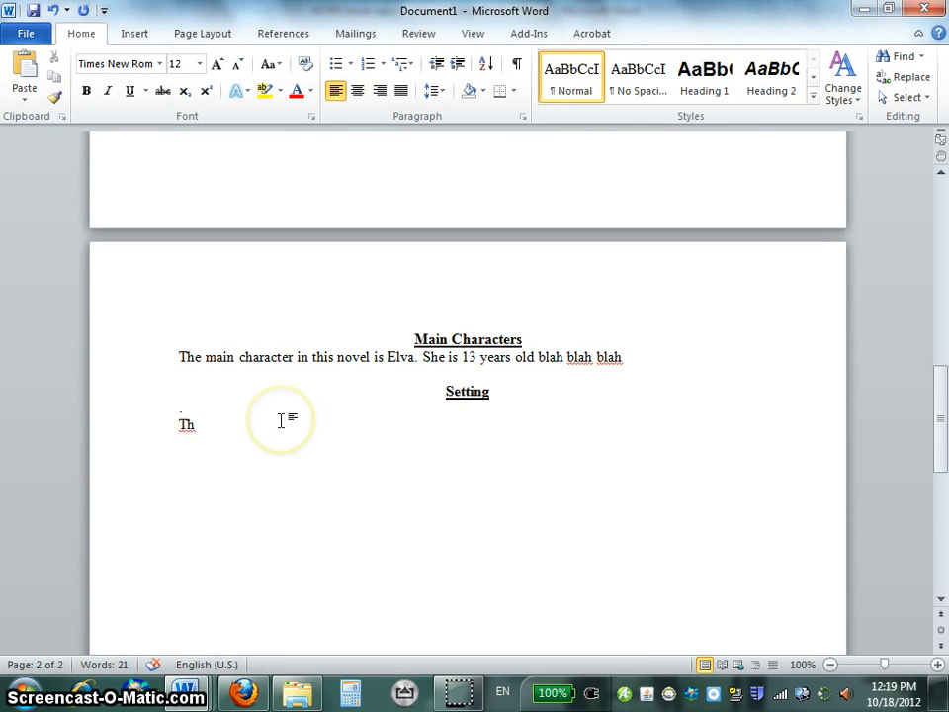
pyautogui.write('is ')
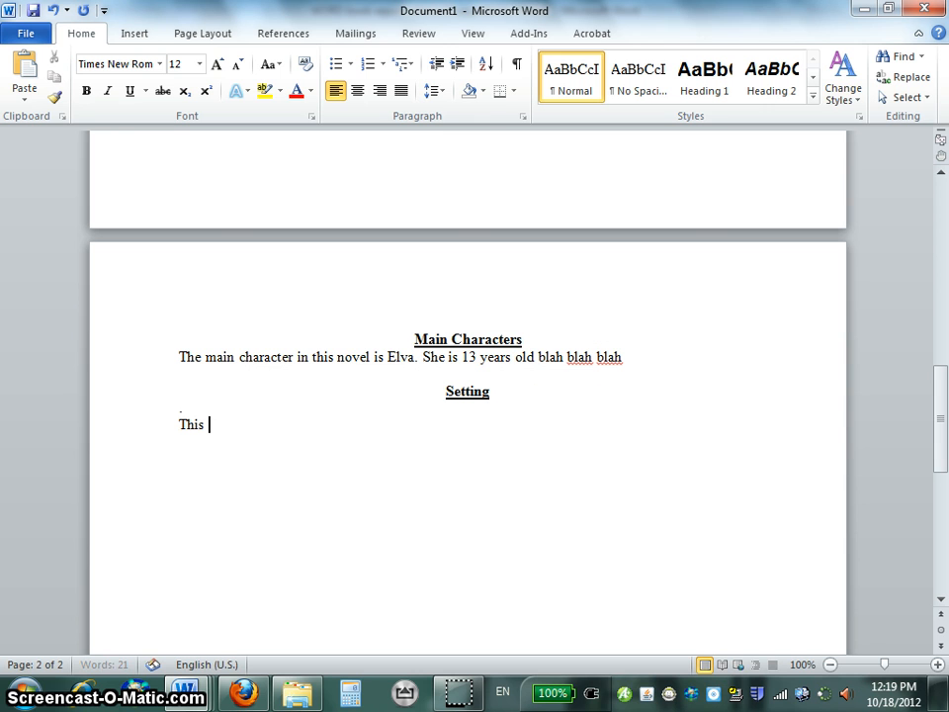
pyautogui.write('story takes ')
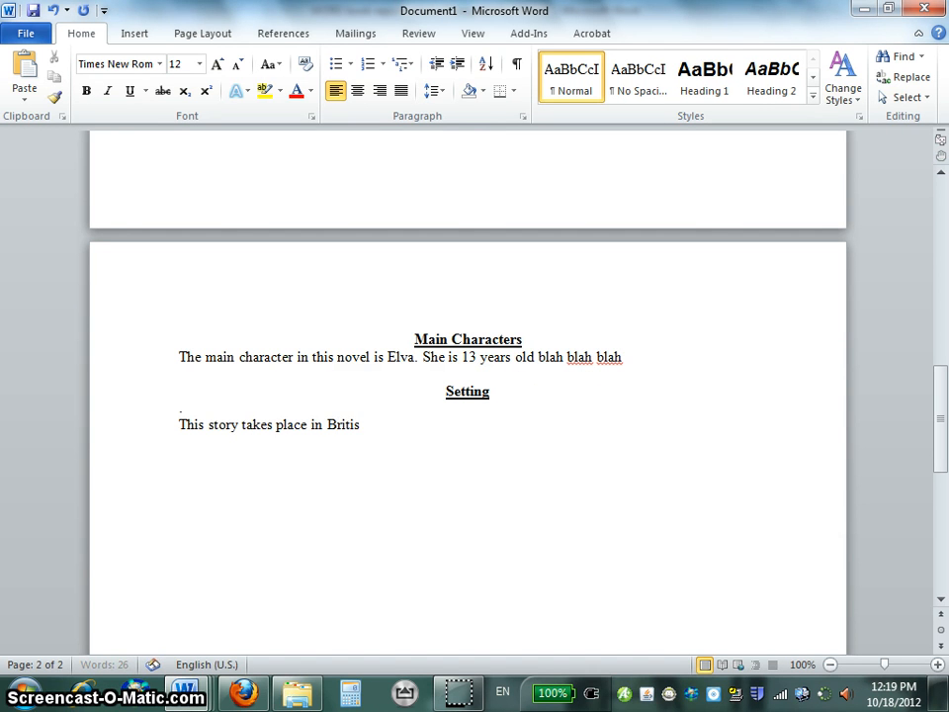
pyautogui.write('place in British Columbia')
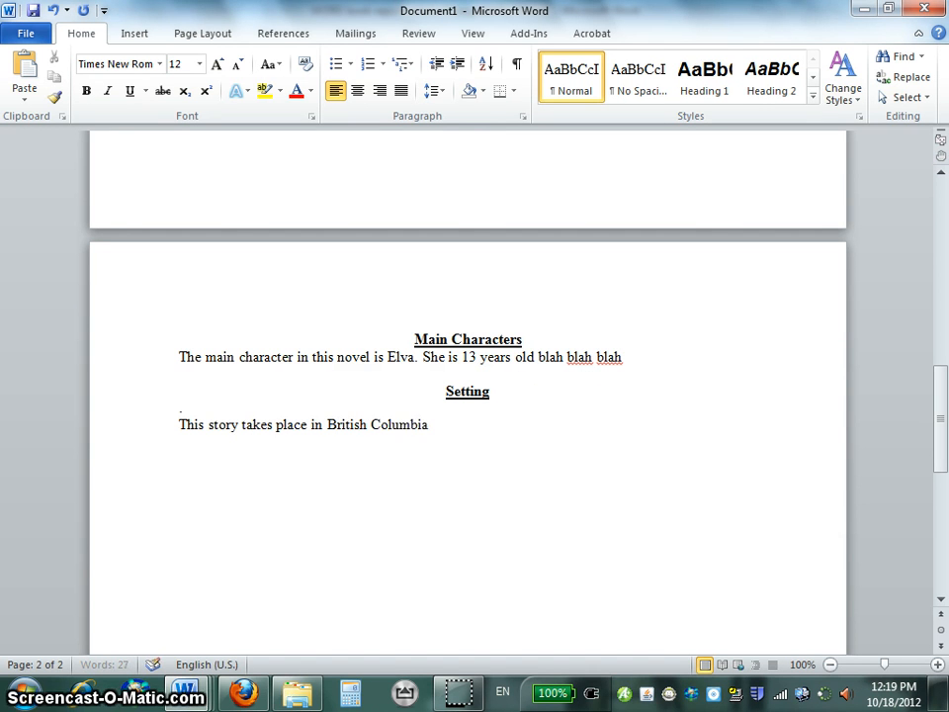
pyautogui.write(' during the')
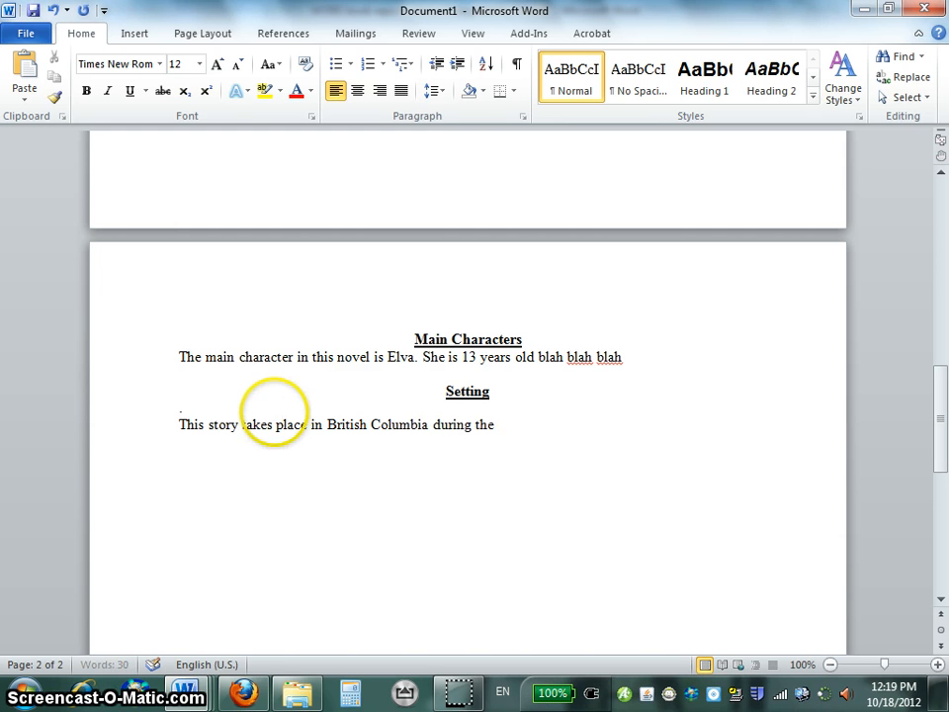
pyautogui.write(' gold rush. There')
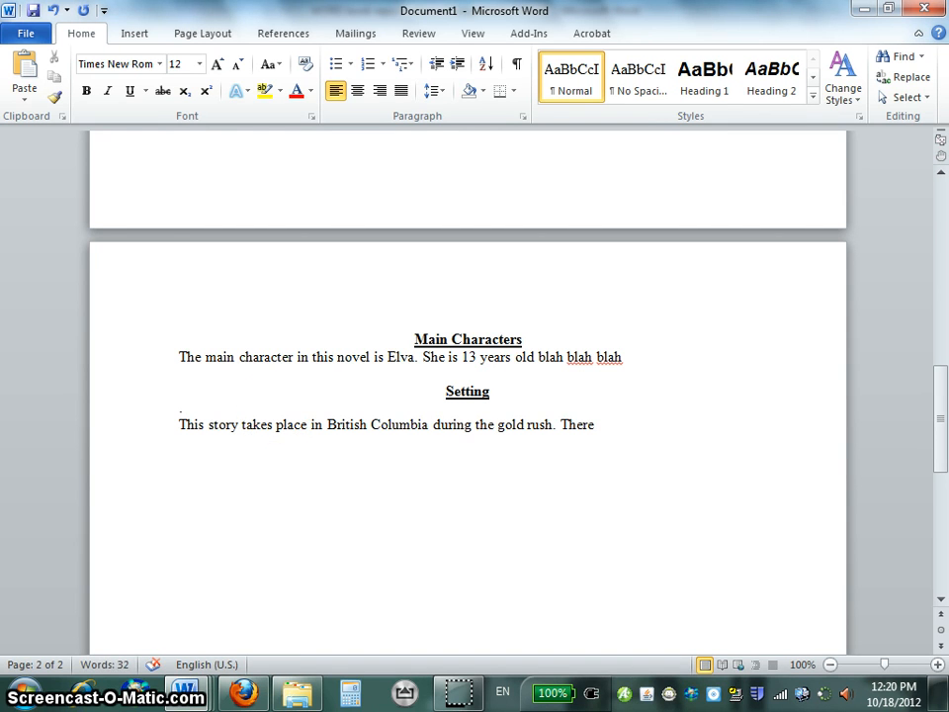
pyautogui.press('BackSpace')
pyautogui.press('BackSpace')
pyautogui.press('BackSpace')
pyautogui.press('BackSpace')
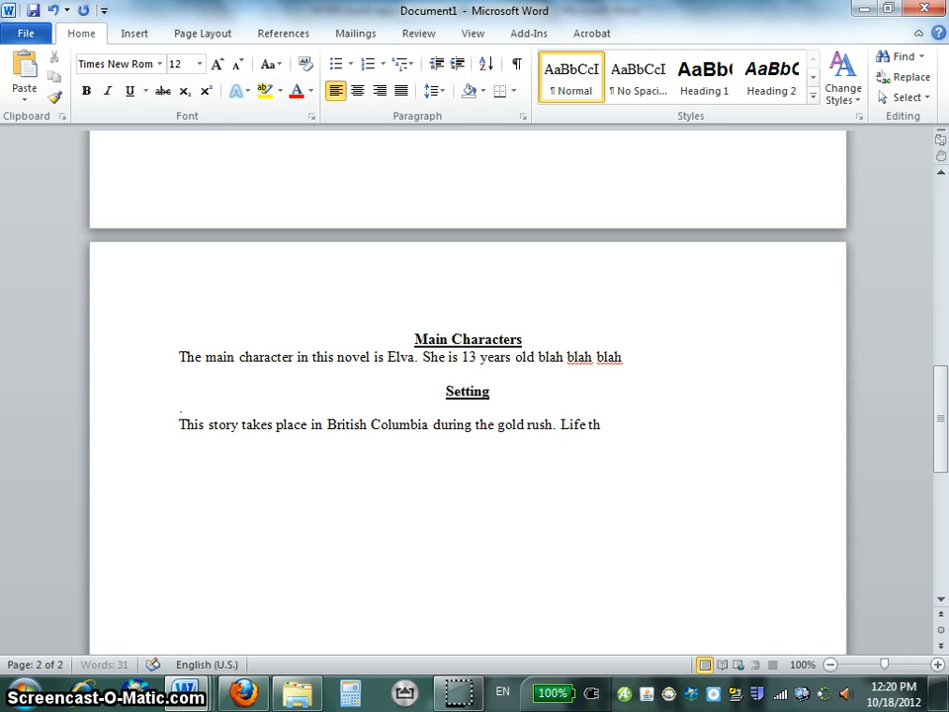
pyautogui.write('ery ')
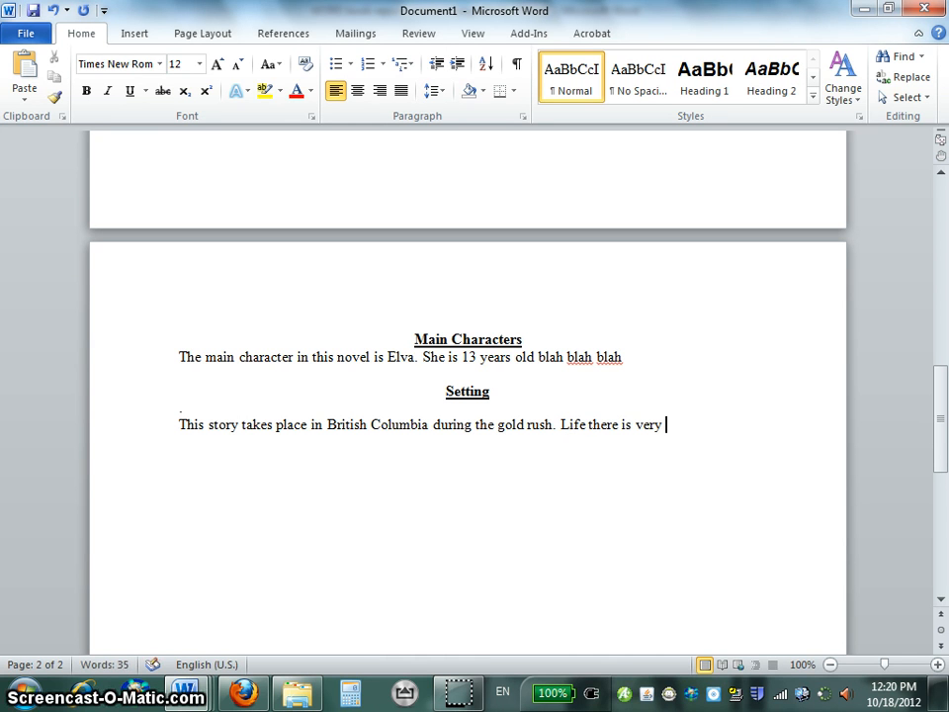
pyautogui.write('difficult b')
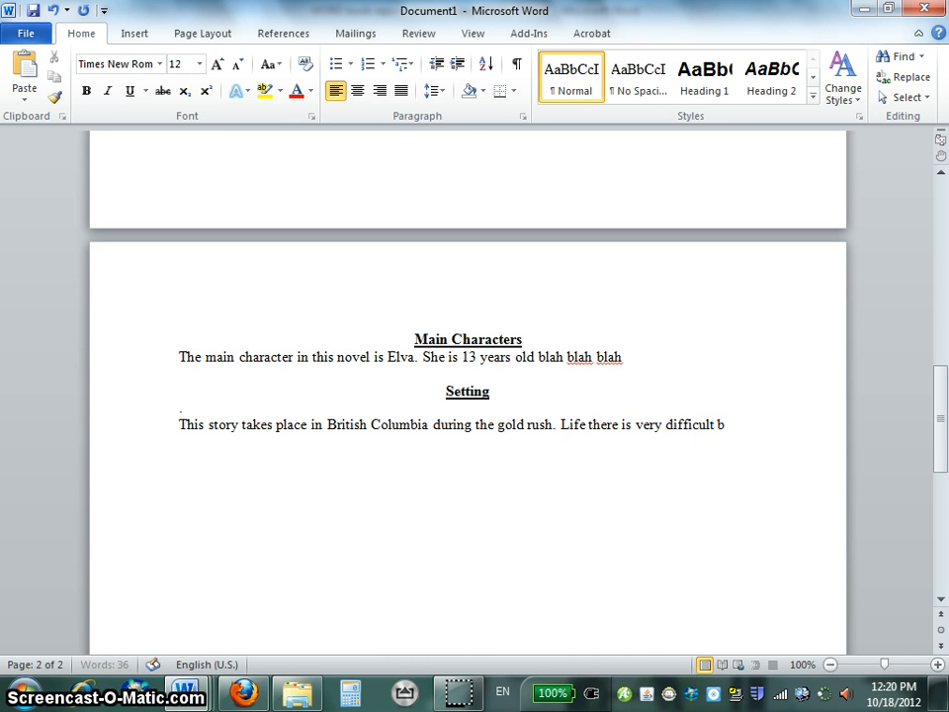
pyautogui.write('lah blah.')
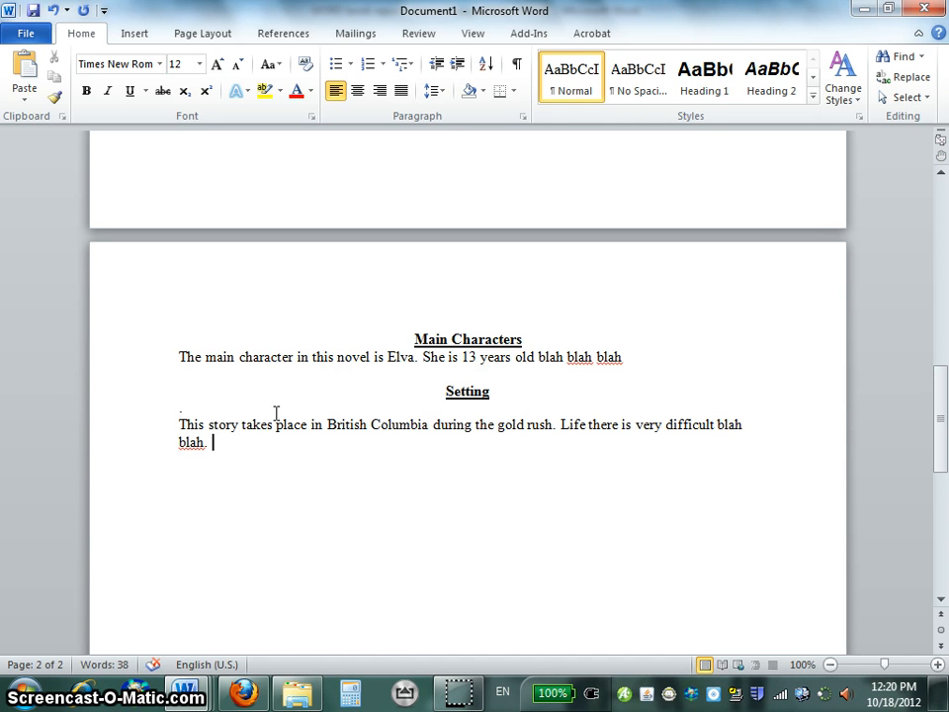
# Select the paragraph below the Setting heading to check its word count.
pyautogui.moveTo(188, 440); pyautogui.dragTo(170, 417)
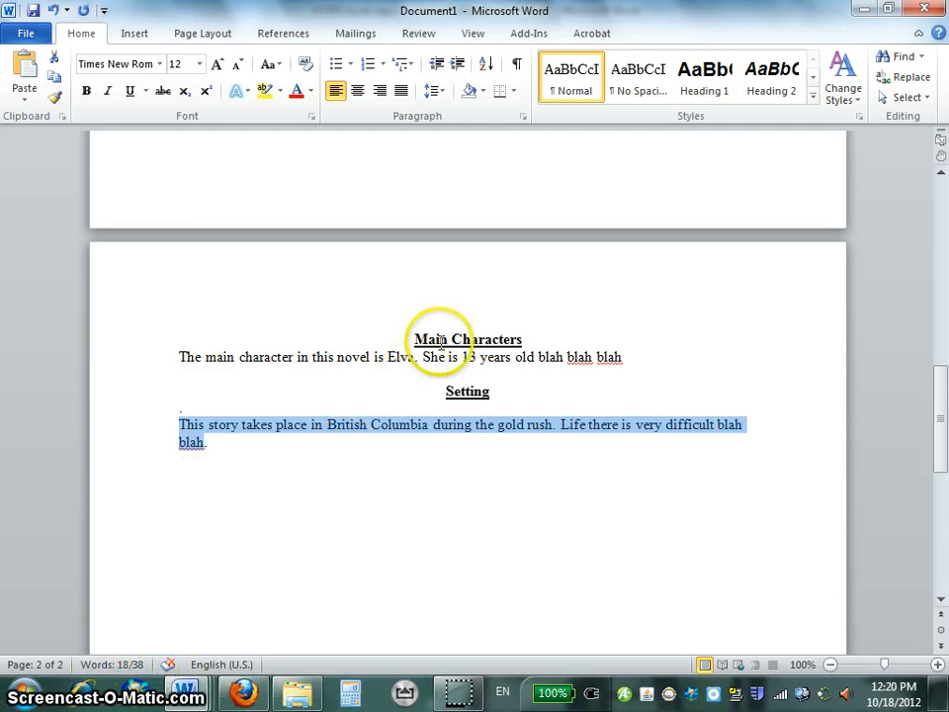
pyautogui.moveTo(288, 447); pyautogui.dragTo(178, 427)
pyautogui.click(217, 450)
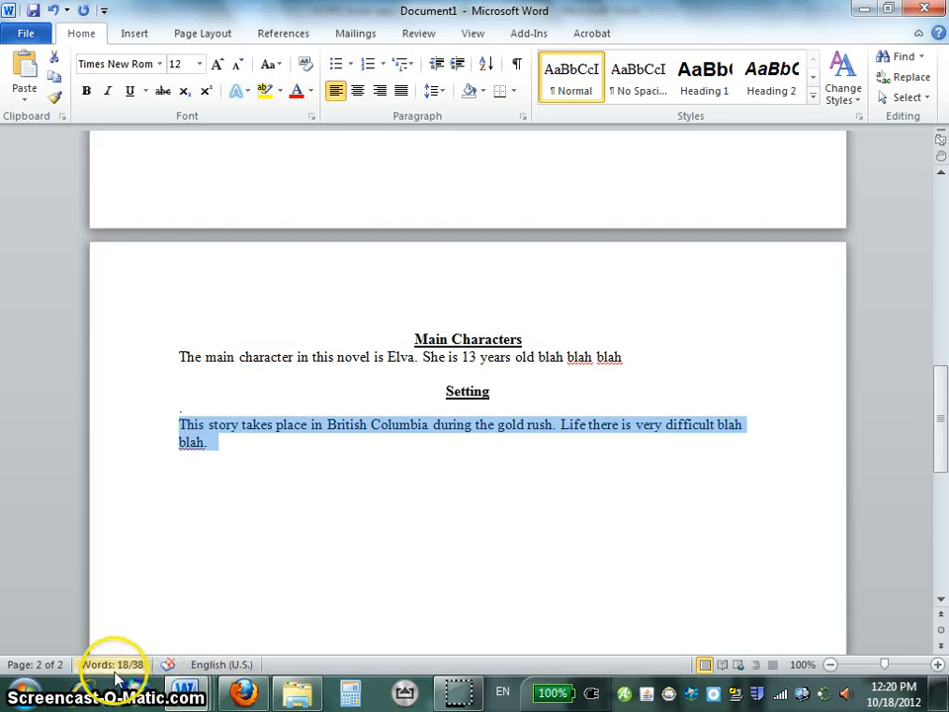
# Look up the next required heading in the criteria document, and add the heading "Plot" below the report's Setting paragraph.
pyautogui.click(252, 458)
pyautogui.press('Return')
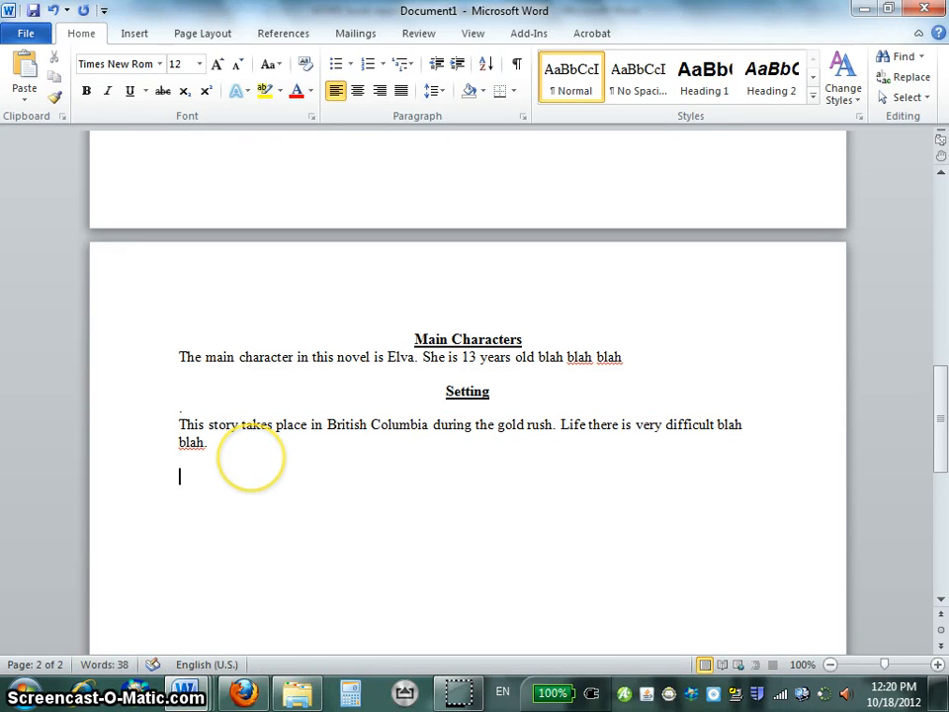
pyautogui.hotkey('alt', 'Tab')
pyautogui.scroll(-1, 270, 461)
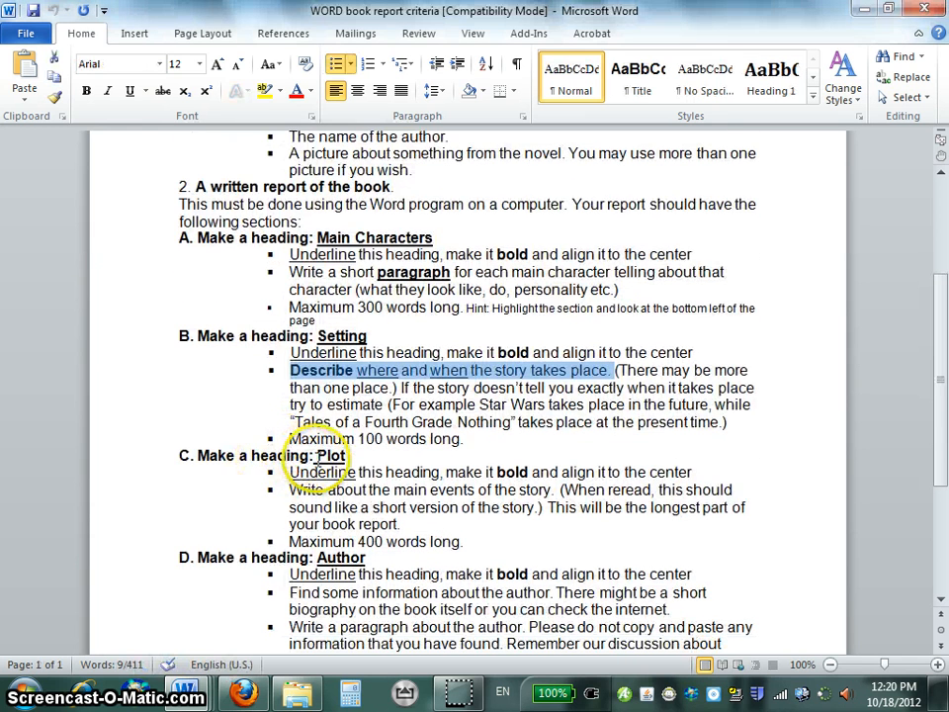
pyautogui.hotkey('alt', 'Tab')
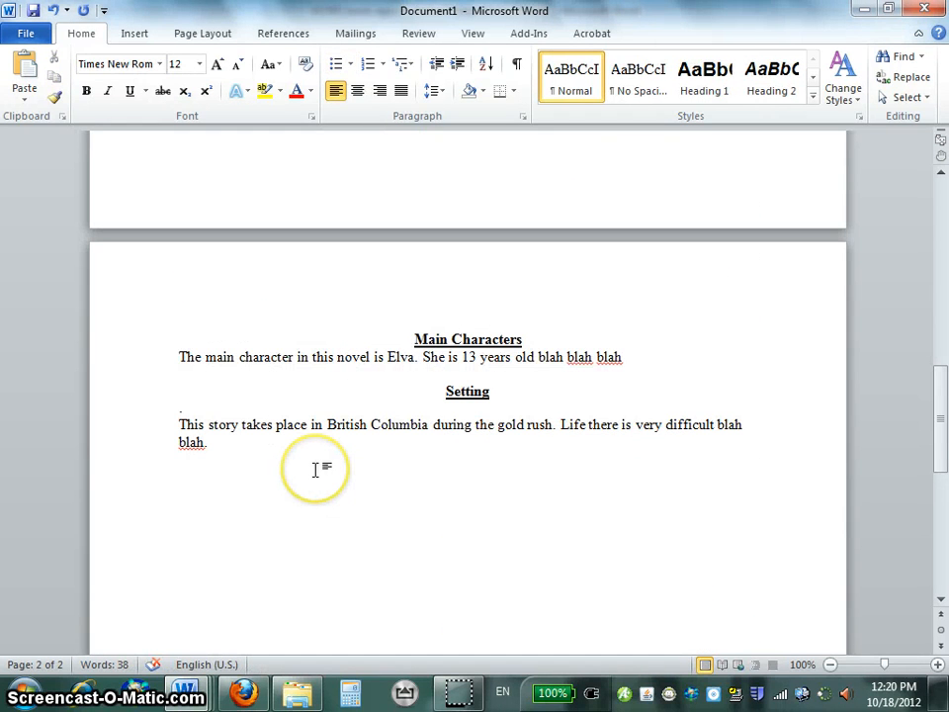
pyautogui.write('Plot')
# Center the Plot heading and make it bold and underlined.
pyautogui.click(182, 477)
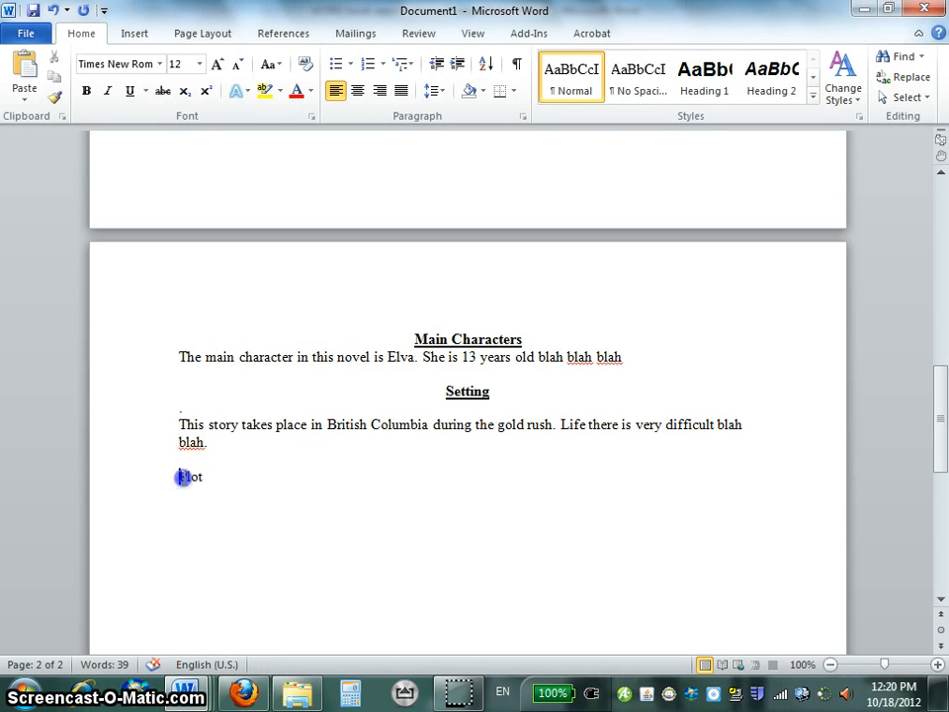
pyautogui.doubleClick(182, 477)
pyautogui.click(358, 90)
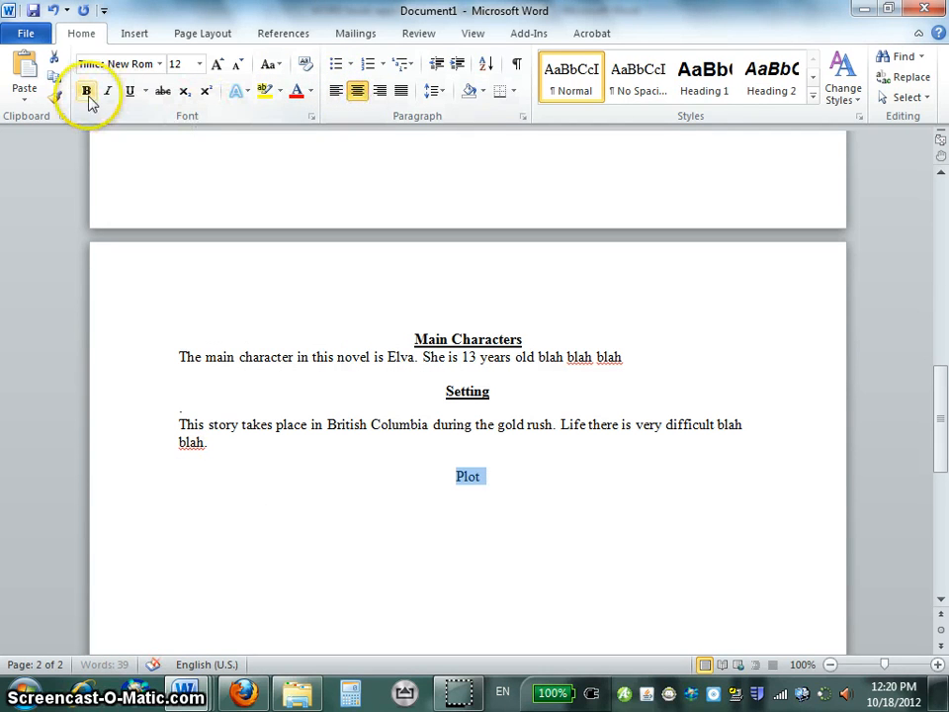
pyautogui.click(87, 91)
pyautogui.click(130, 91)
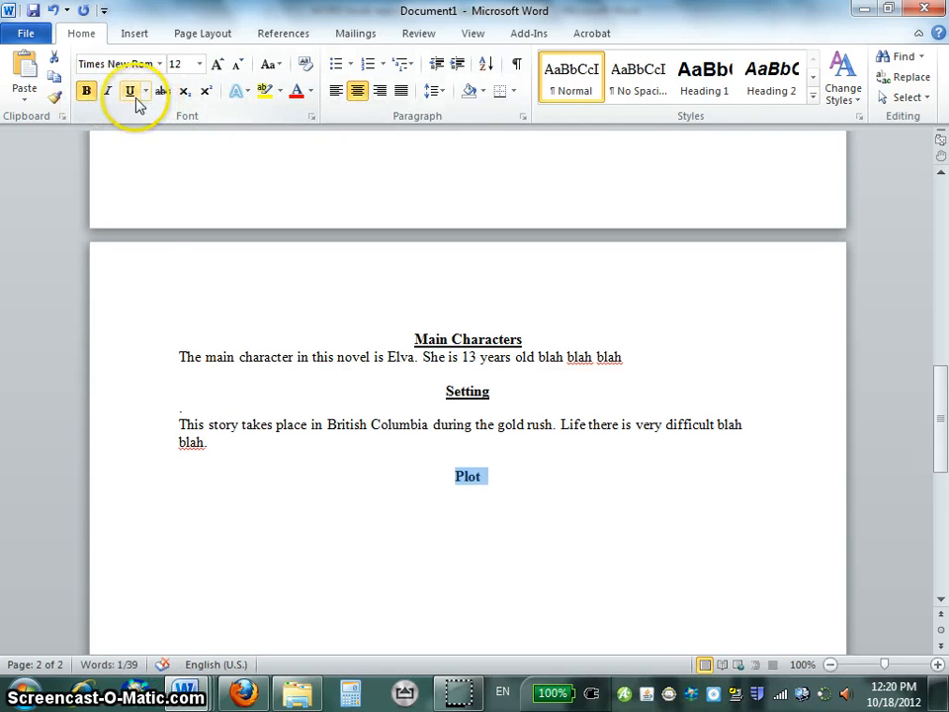
# Start a new line below the Plot heading with the sample text "A;ldsfjd".
pyautogui.click(186, 507)
pyautogui.click(214, 517)
pyautogui.click(512, 499)
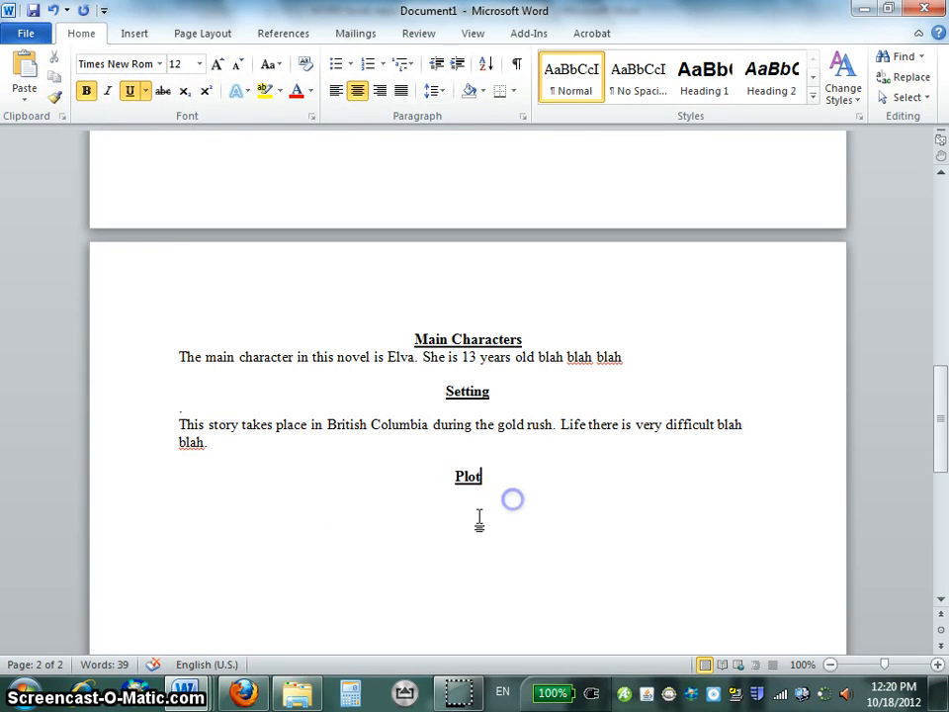
pyautogui.click(347, 540)
pyautogui.click(499, 477)
pyautogui.press('Return')
pyautogui.write('A;ldsfjd')
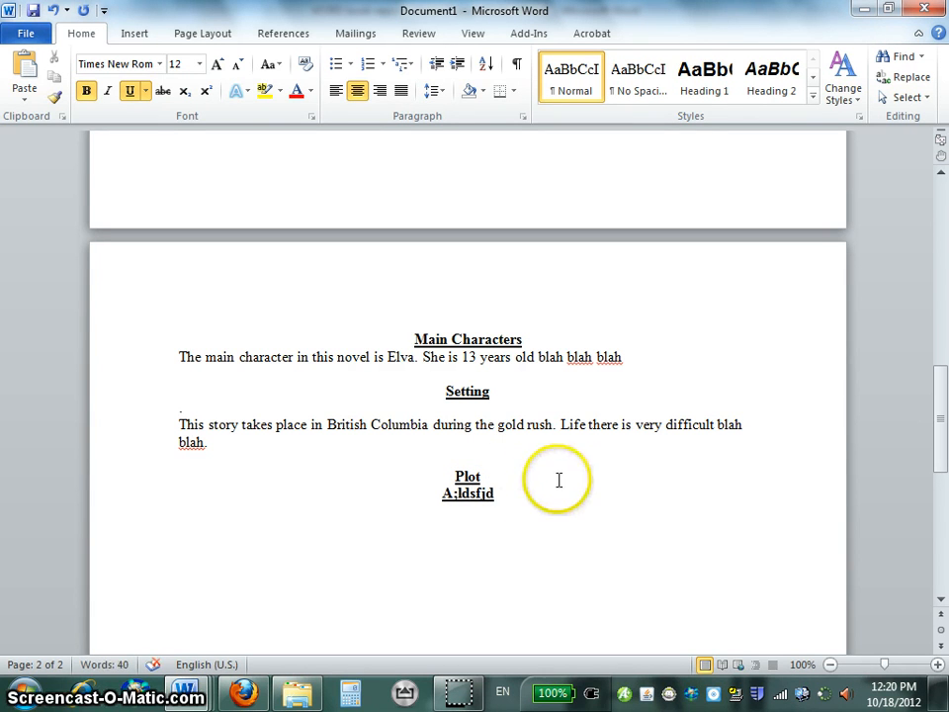
# Align the sample text below the Plot heading to the left and remove its underline and bold formatting.
pyautogui.moveTo(506, 492); pyautogui.dragTo(434, 500)
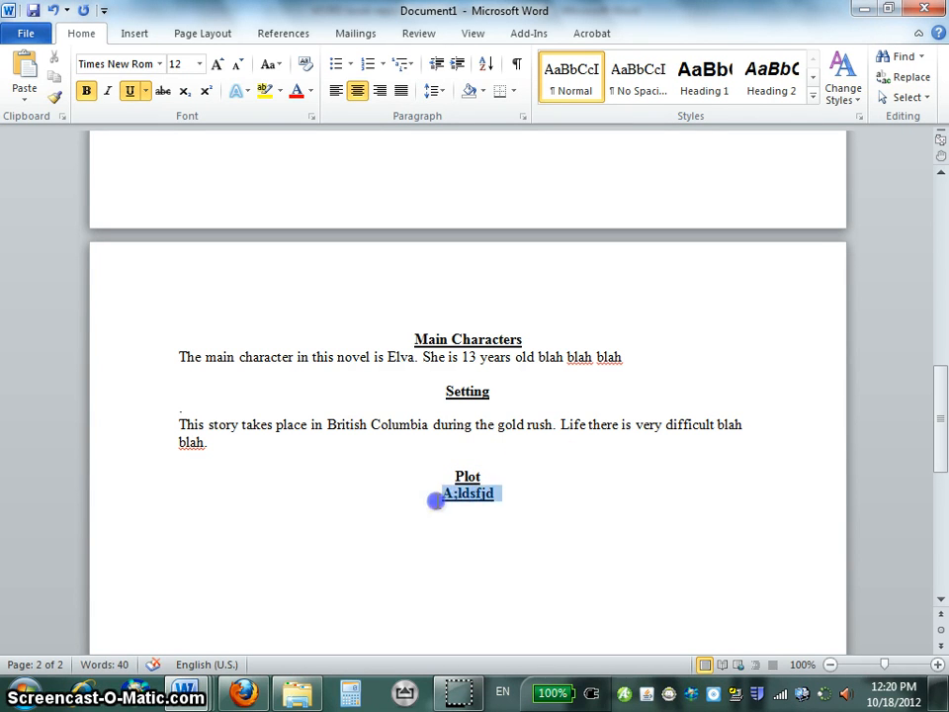
pyautogui.click(335, 91)
pyautogui.click(129, 91)
pyautogui.click(86, 91)
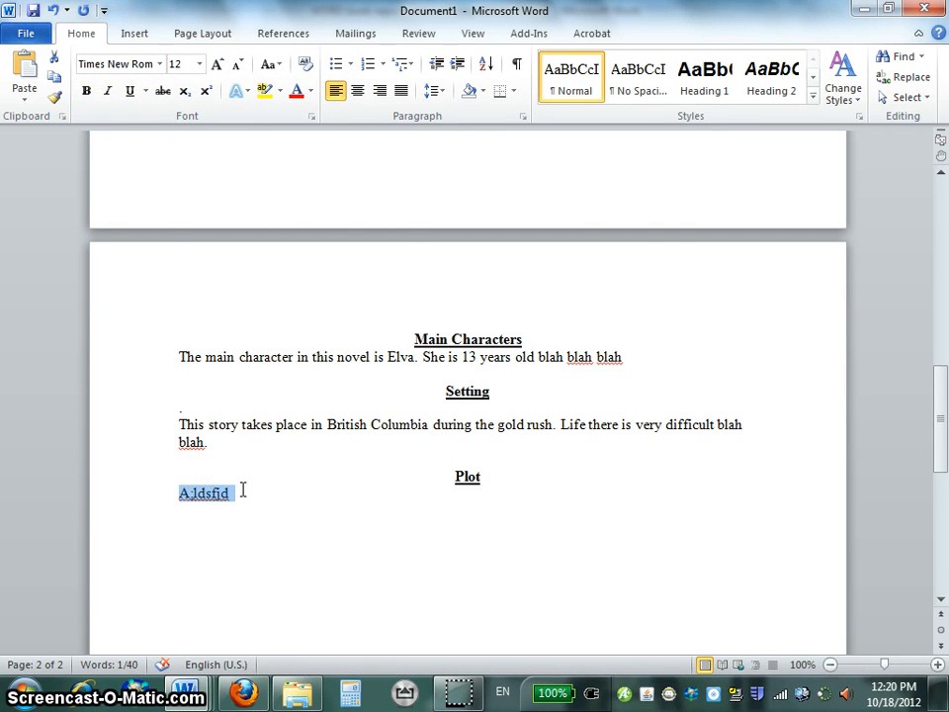
# Replace the sample text with "Elva goes in search of her father. In order to do this she must pretend that she is a boy. Blah blah".
pyautogui.write('Elva ')
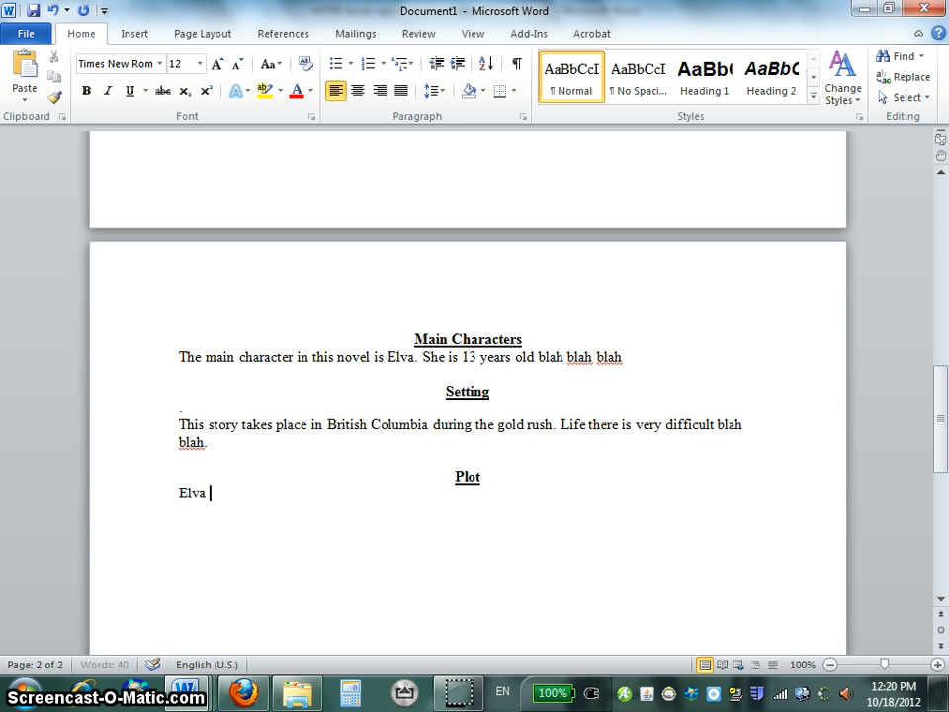
pyautogui.write('goe')
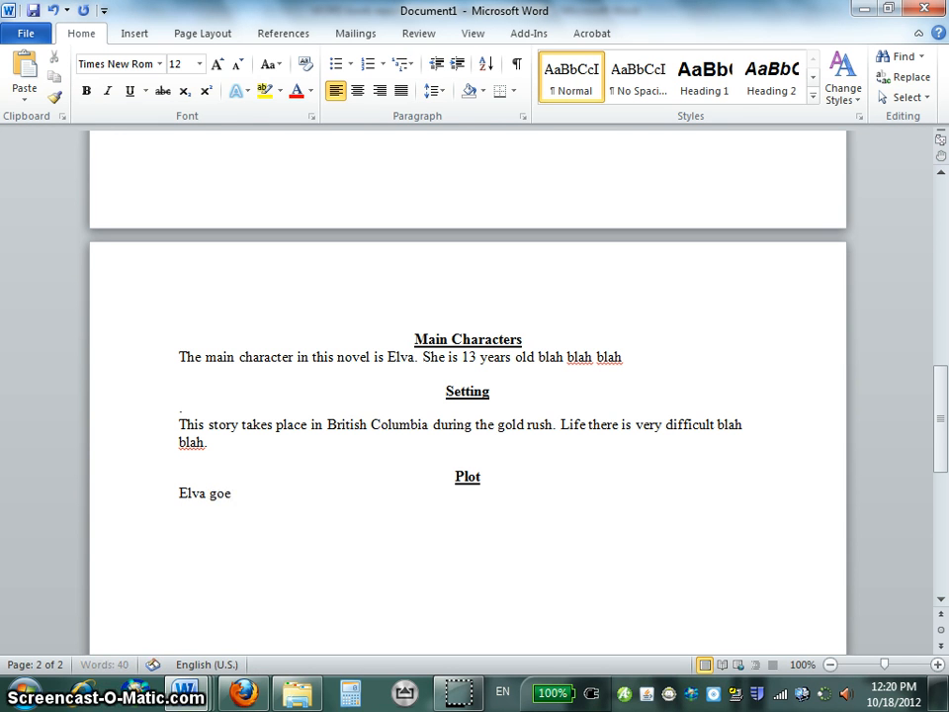
pyautogui.write('s in search of')
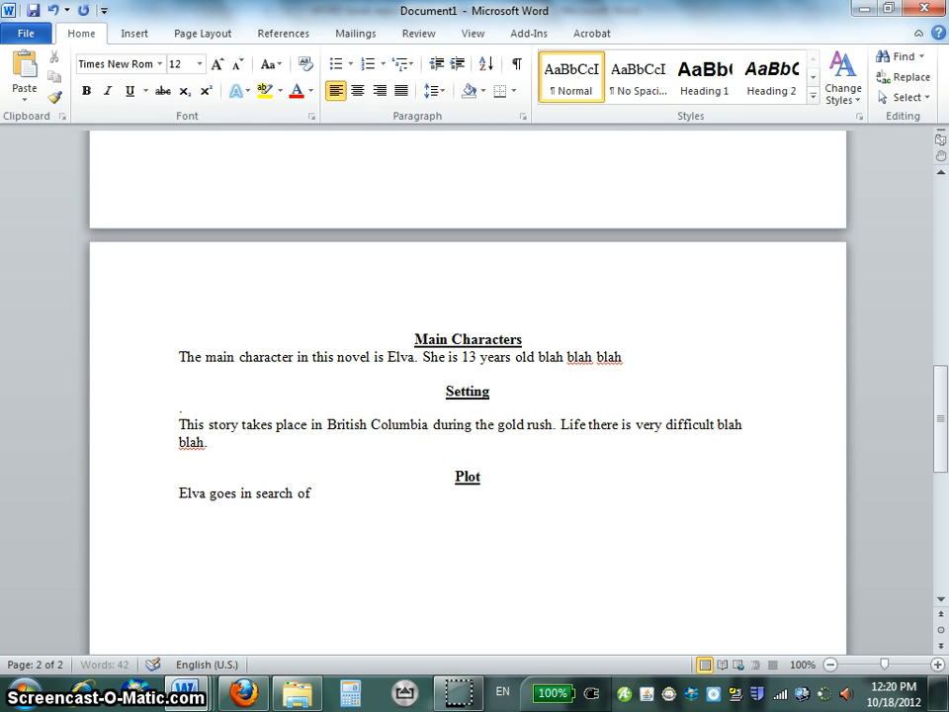
pyautogui.write(' her father. IN o')
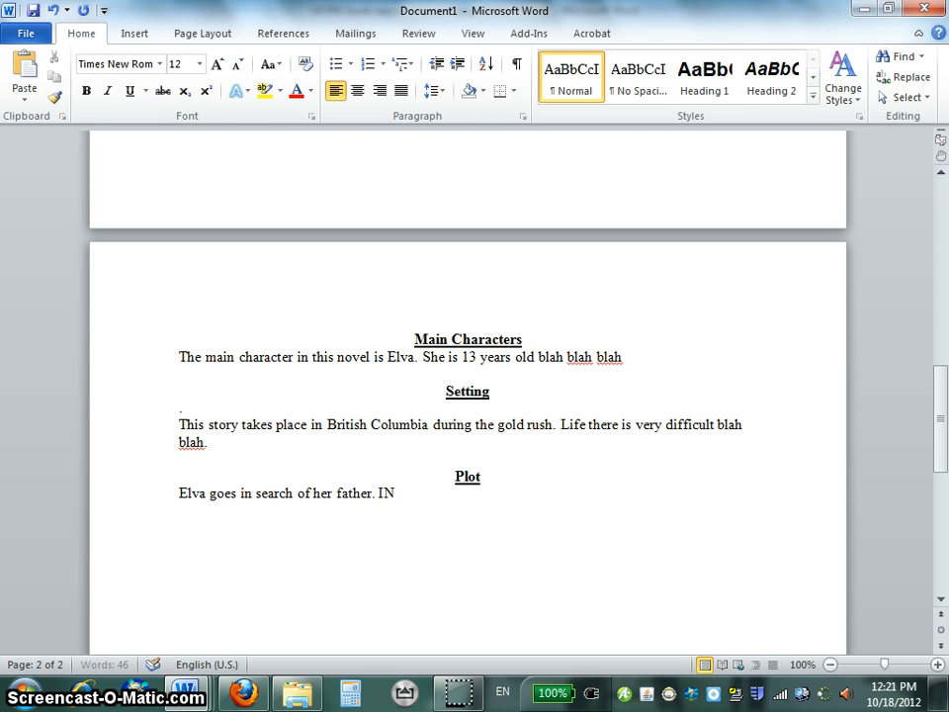
pyautogui.press('BackSpace')
pyautogui.press('BackSpace')
pyautogui.press('BackSpace')
pyautogui.press('BackSpace')
pyautogui.write('In order to edo')
pyautogui.press('BackSpace')
pyautogui.press('BackSpace')
pyautogui.press('BackSpace')
pyautogui.write('do this she must pretend that sh')
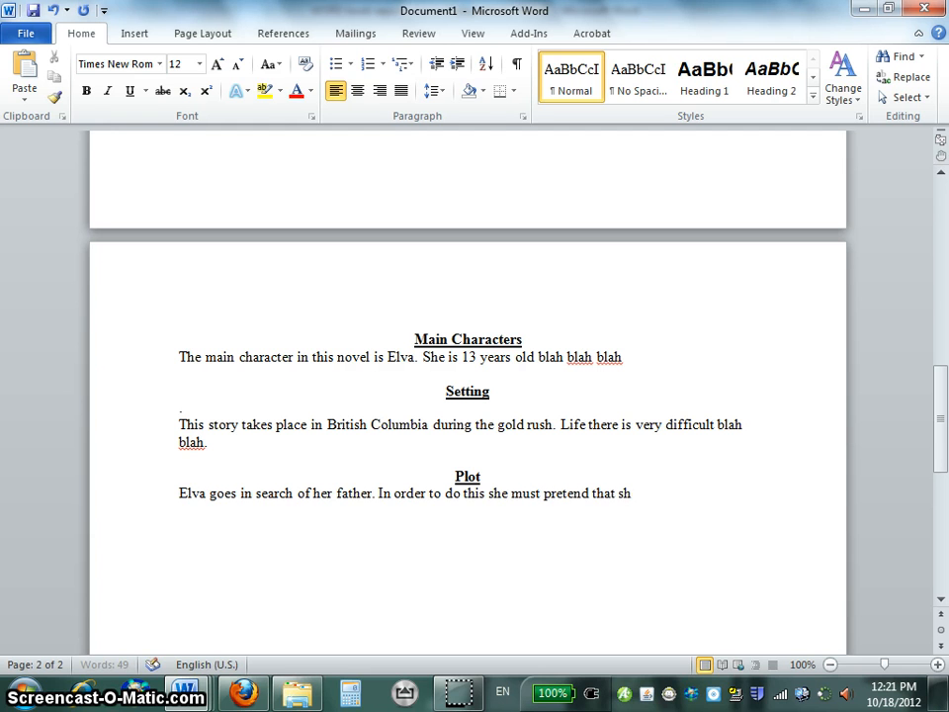
pyautogui.write('e is a bo')
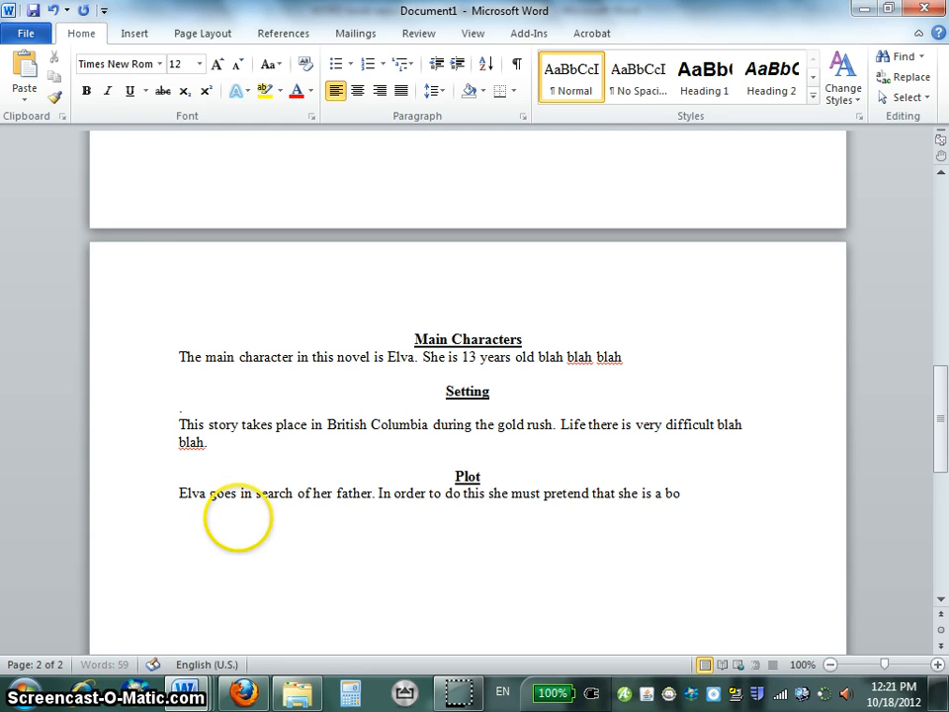
pyautogui.write('y. Blah blah')
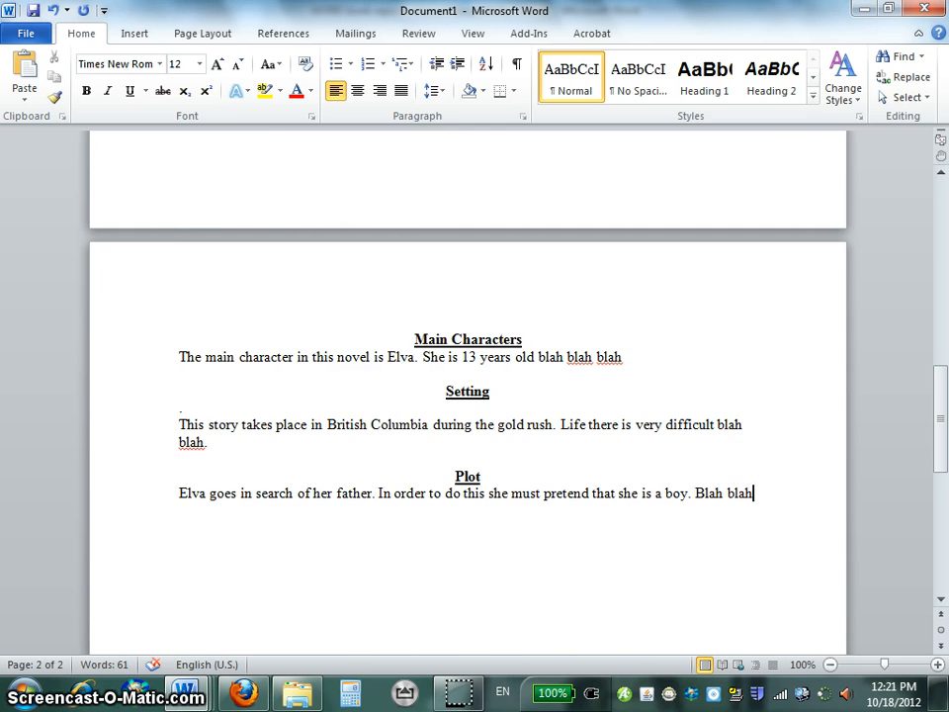
# Switch to the criteria document and highlight the Plot limit "400 words", followed by the Setting limit "100 words long".
pyautogui.hotkey('alt', 'Tab')
pyautogui.scroll(-2, 239, 519)
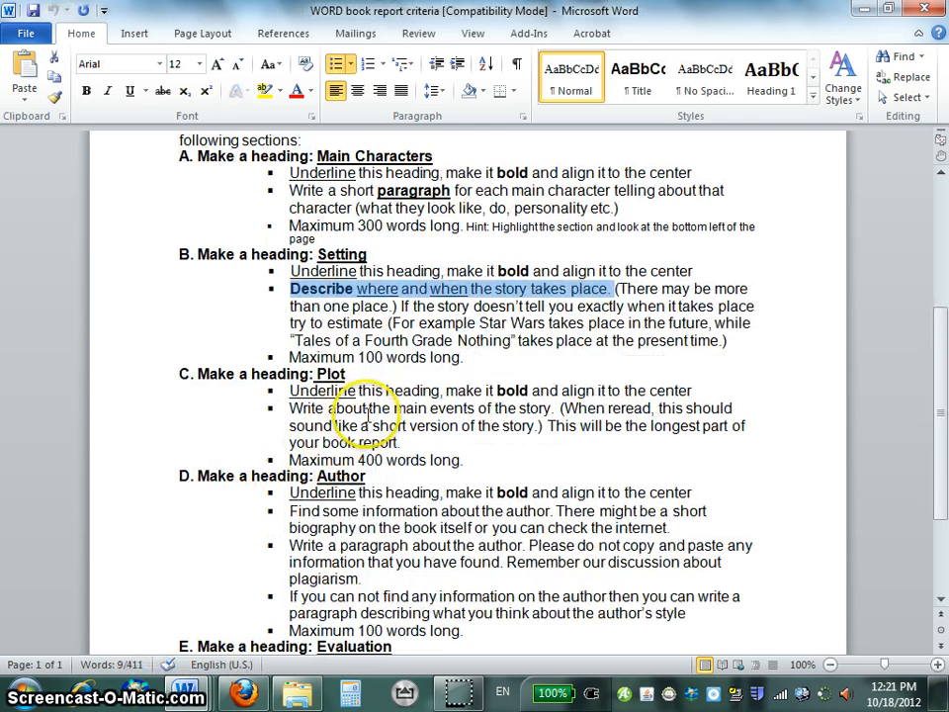
pyautogui.click(366, 460)
pyautogui.moveTo(368, 460); pyautogui.dragTo(421, 467)
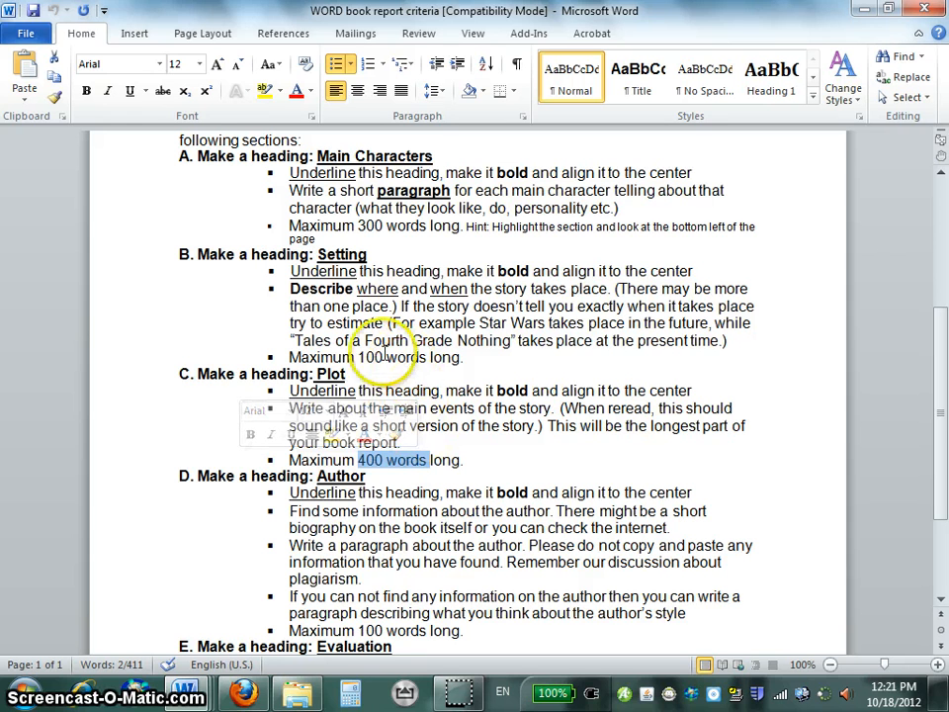
pyautogui.moveTo(358, 357); pyautogui.dragTo(456, 364)
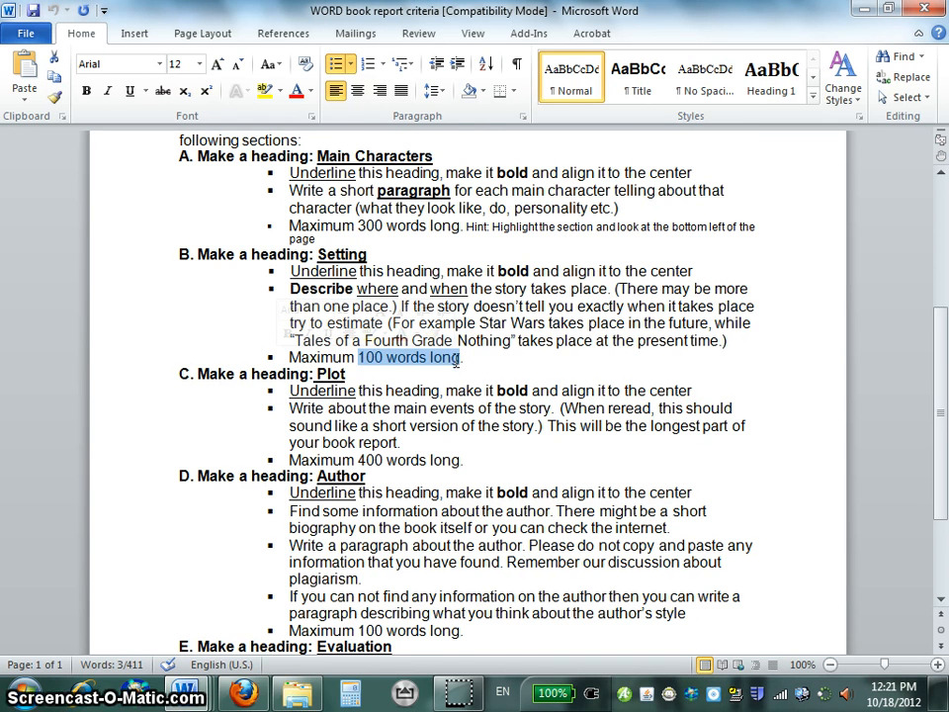
# Return to the book report and add the heading "Author" below the Plot paragraph, with a new line under it.
pyautogui.scroll(-2, 455, 362)
pyautogui.hotkey('alt', 'Tab')
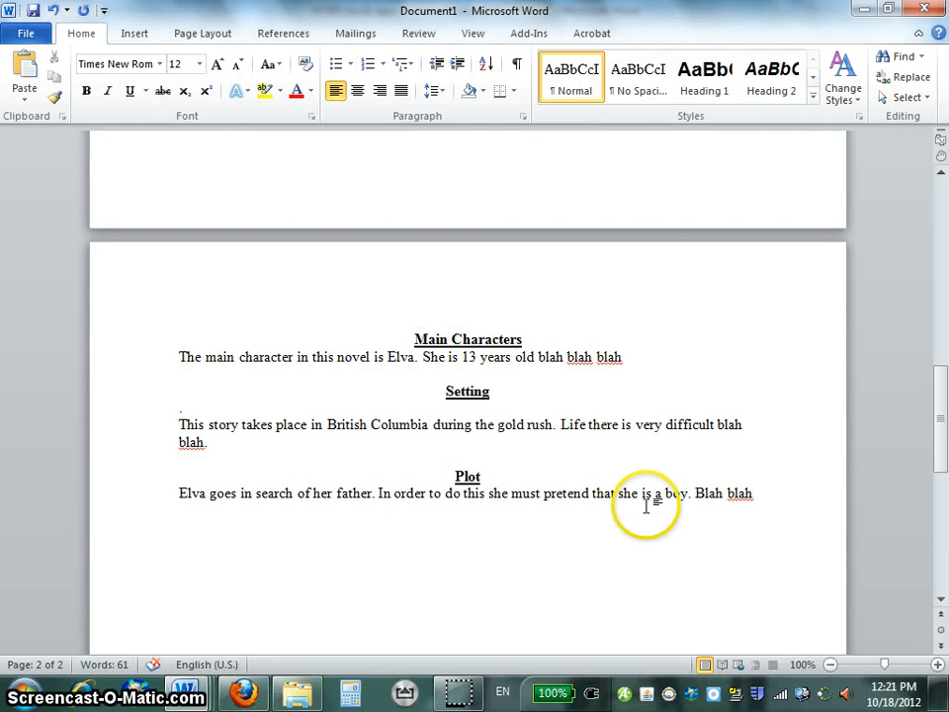
pyautogui.write('Author')
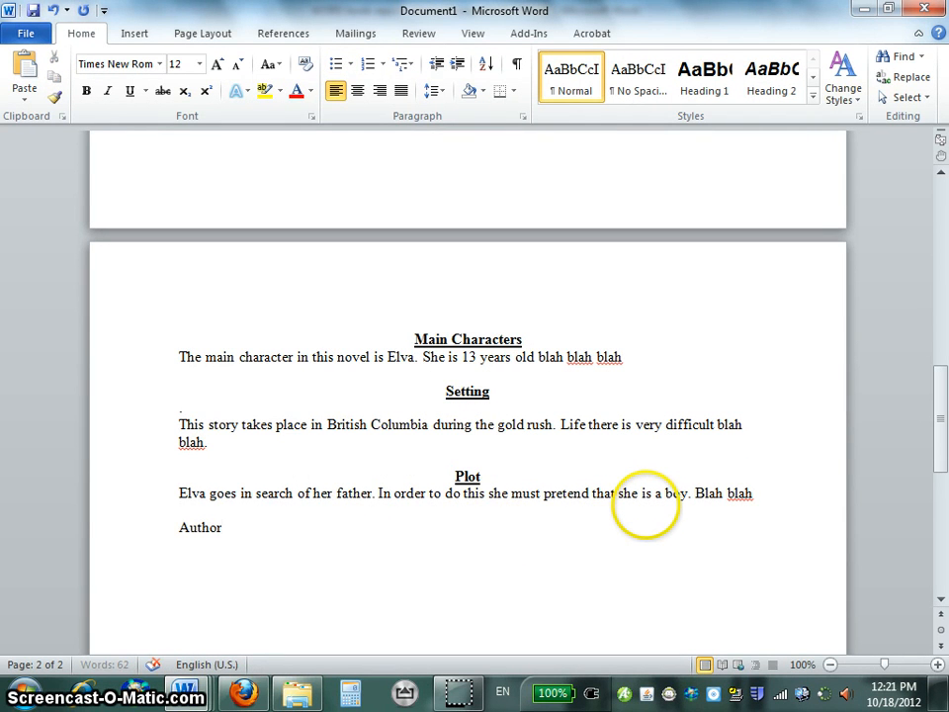
pyautogui.press('Return')
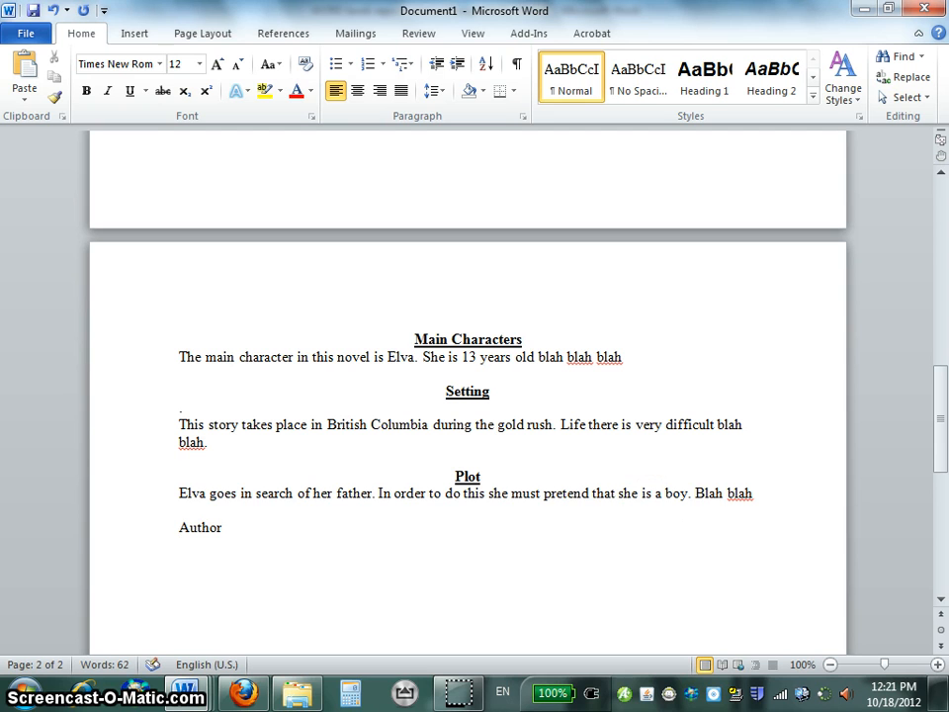
# Below the Author heading, write the book author's full name followed by "blah blah blah.".
pyautogui.doubleClick(209, 528)
pyautogui.click(227, 534)
pyautogui.press('Return')
pyautogui.write('Sandy')
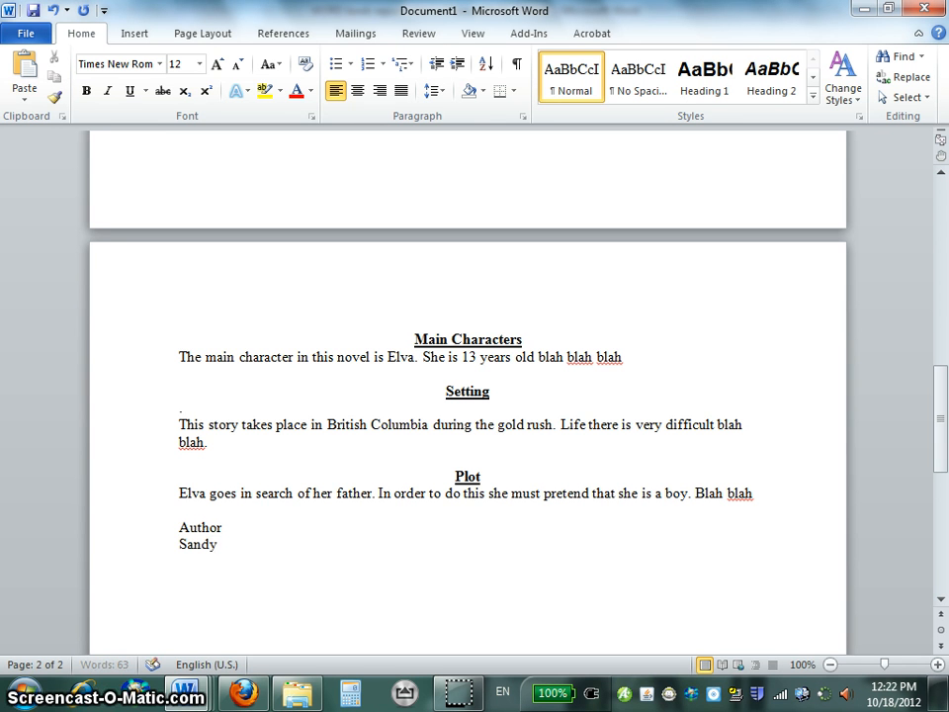
pyautogui.write(' Fra')
pyautogui.press('BackSpace')
pyautogui.write('rance')
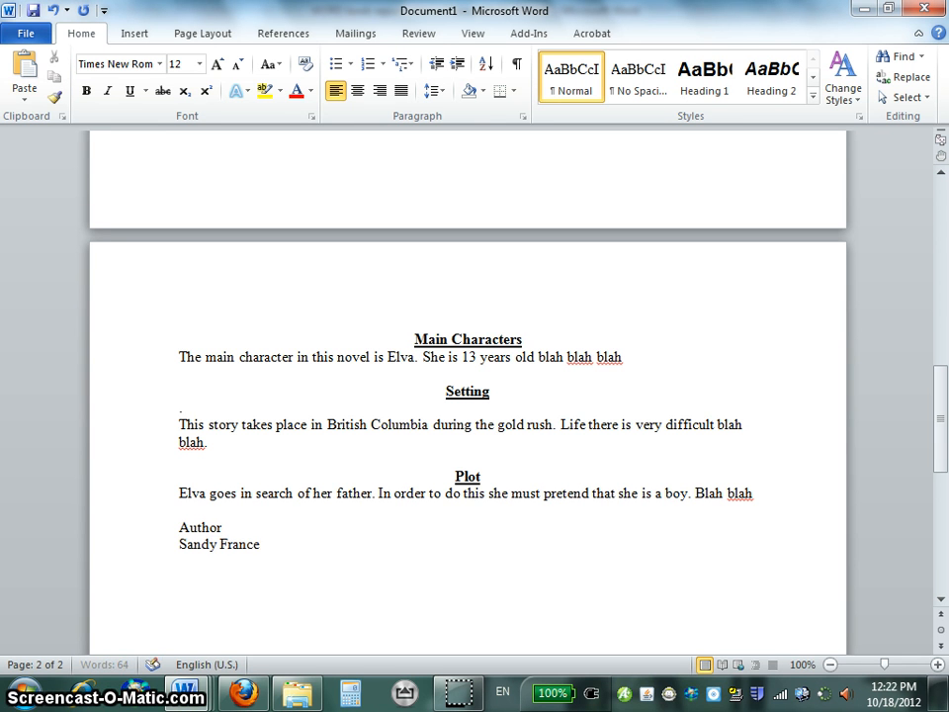
pyautogui.write('s Duncan blah b')
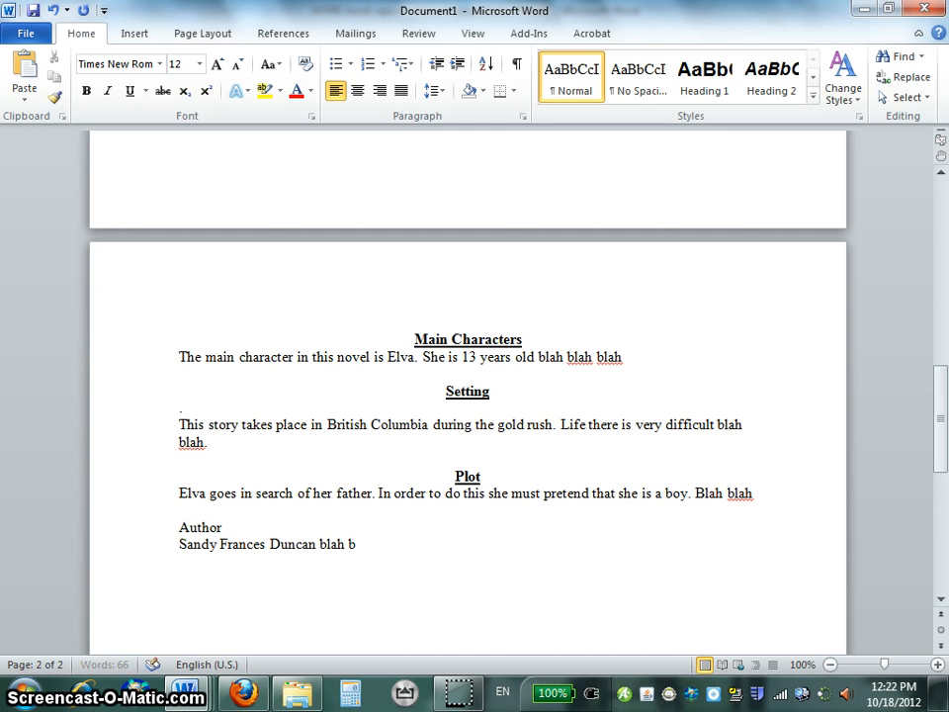
pyautogui.write('lah blah.')
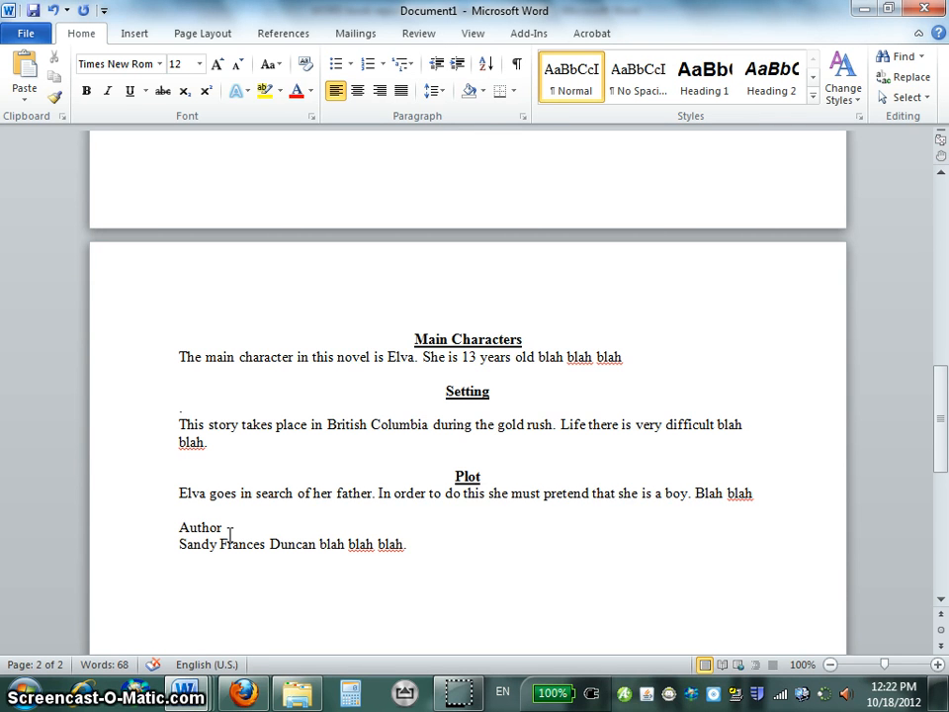
# Switch to the criteria document and highlight the Author section's "check the internet", "on the book itself" and the alternative of describing the author's style.
pyautogui.hotkey('alt', 'Tab')
pyautogui.scroll(-1, 317, 457)
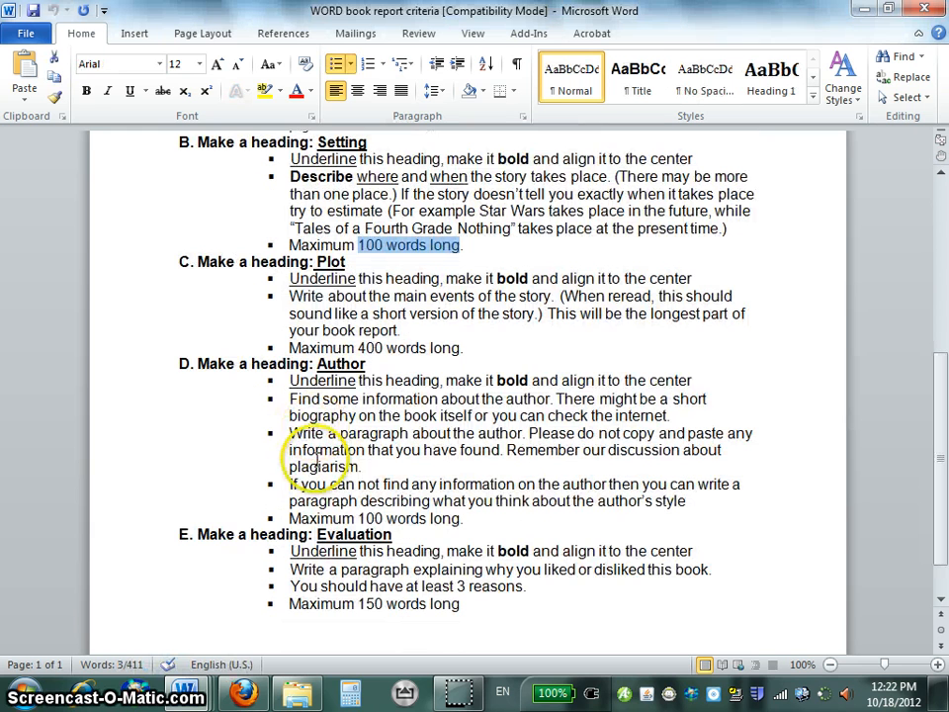
pyautogui.moveTo(550, 416); pyautogui.dragTo(658, 418)
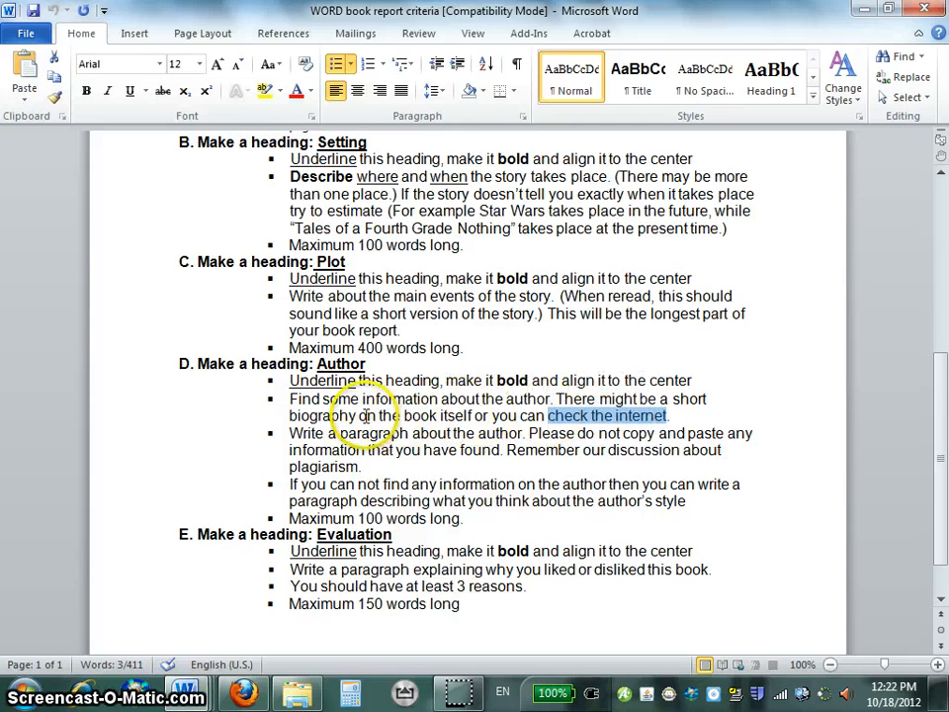
pyautogui.moveTo(360, 416); pyautogui.dragTo(464, 424)
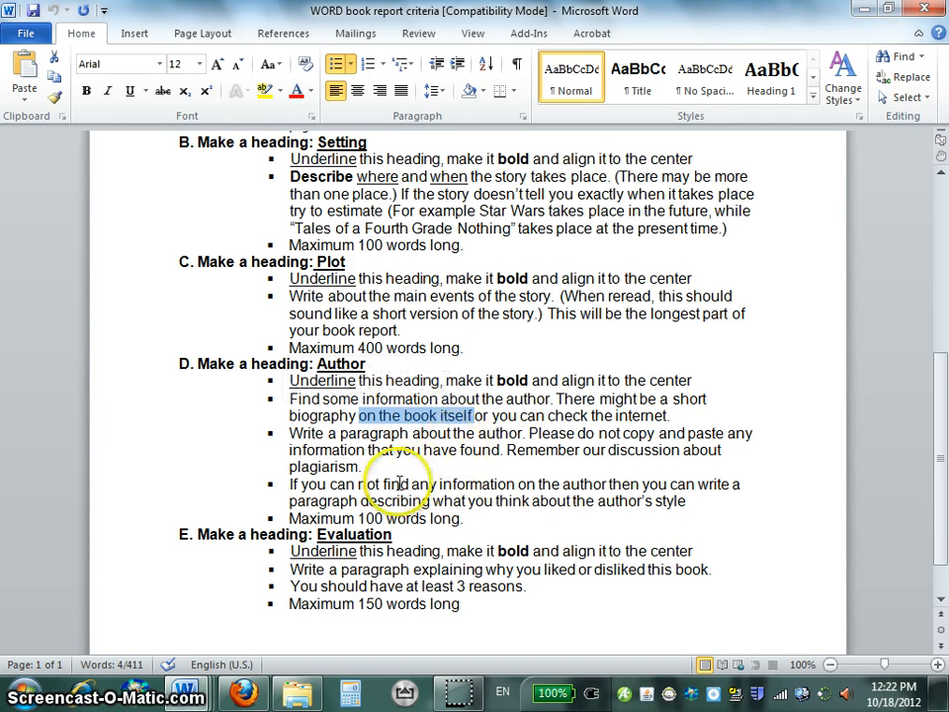
pyautogui.moveTo(331, 483); pyautogui.dragTo(680, 502)
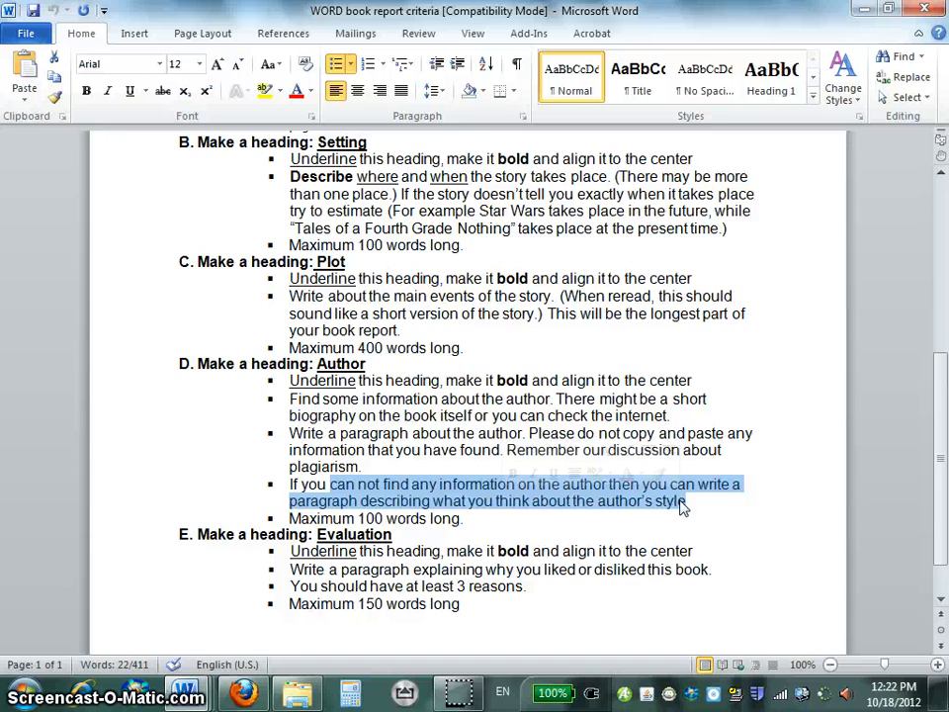
# Return to the book report and center, bold and underline the Author heading.
pyautogui.hotkey('alt', 'Tab')
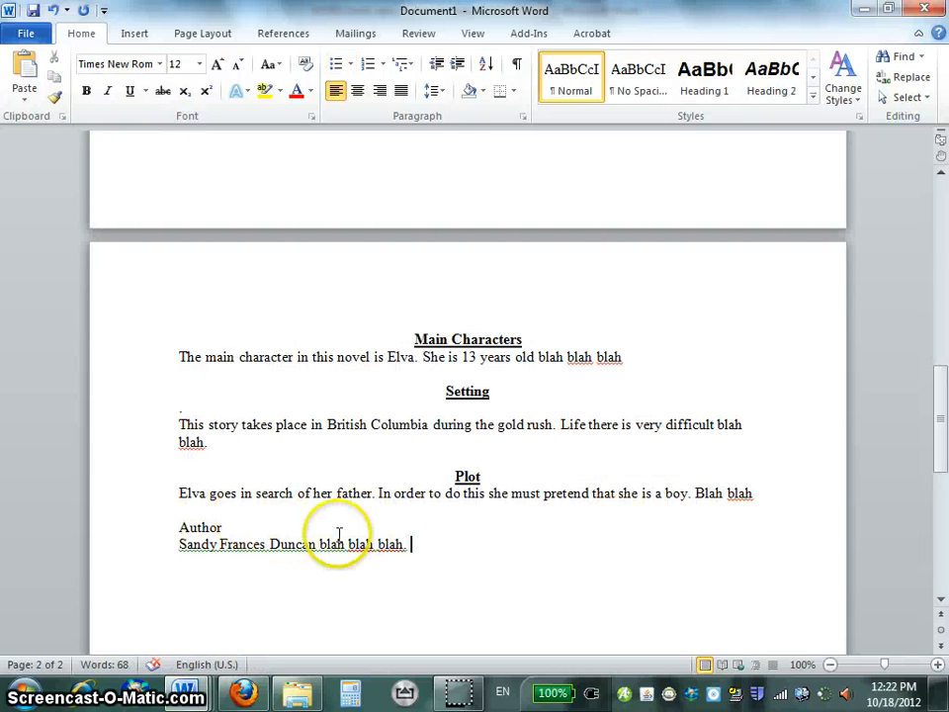
pyautogui.doubleClick(198, 528)
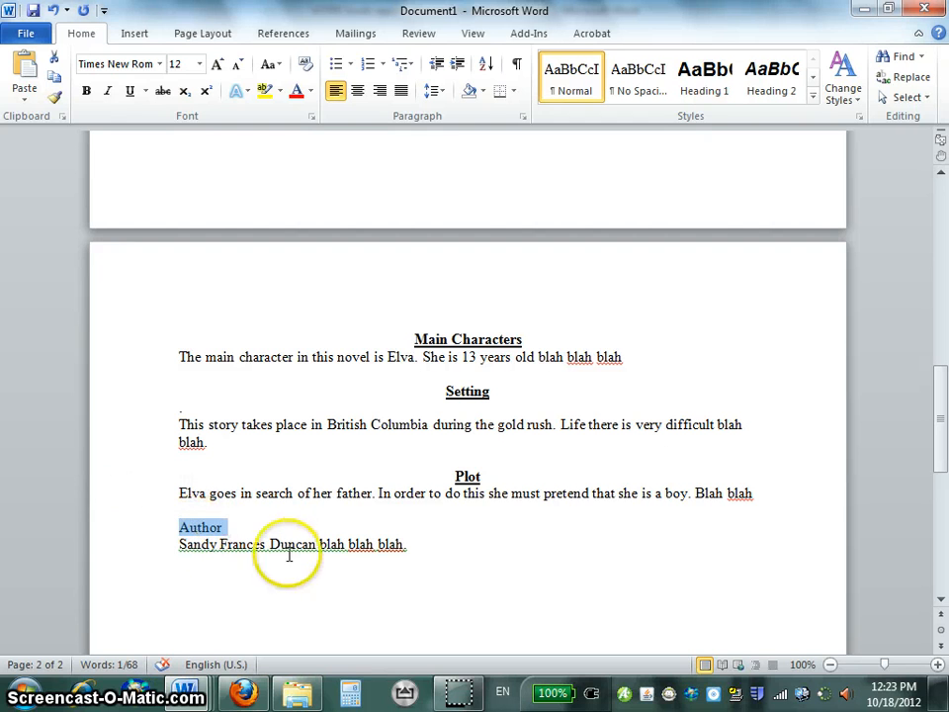
pyautogui.click(358, 90)
pyautogui.click(86, 90)
pyautogui.click(129, 91)
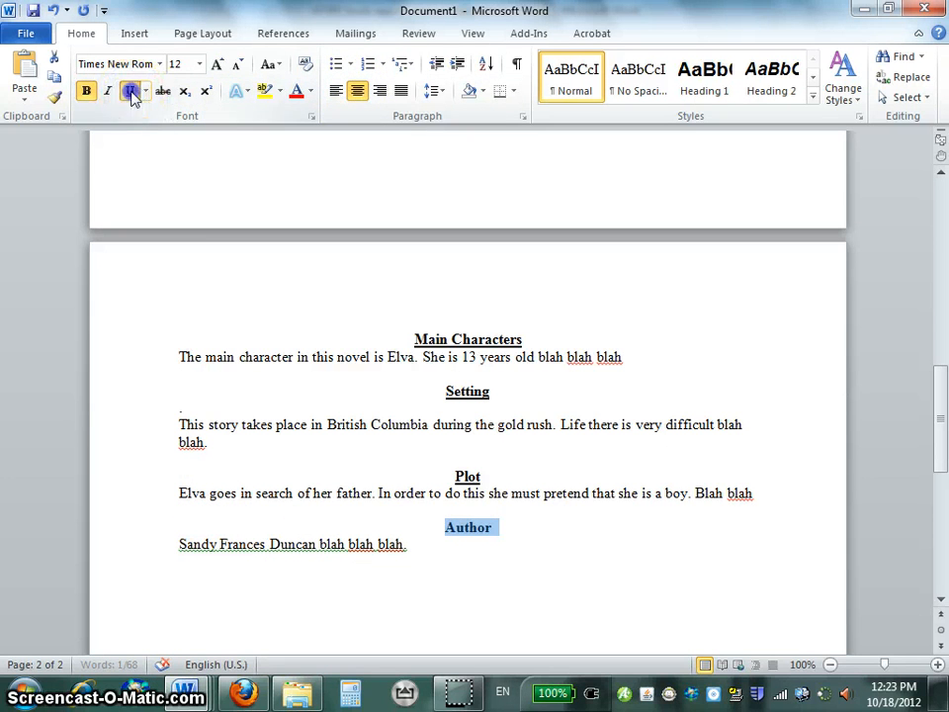
# Start a new line below the Author paragraph and consult the Evaluation section of the criteria document.
pyautogui.click(416, 550)
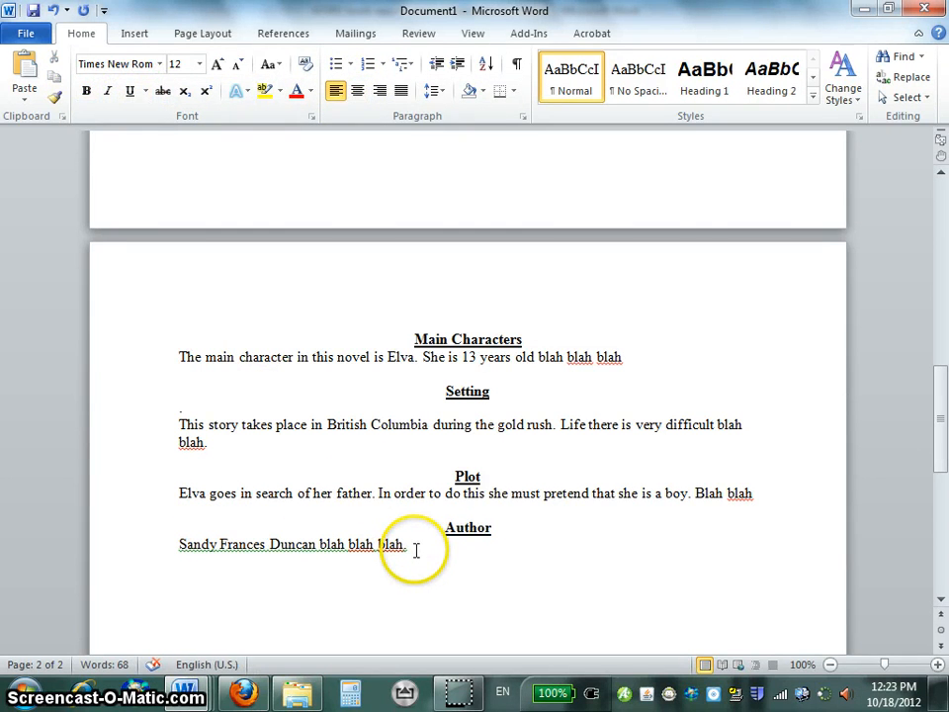
pyautogui.press('Return')
pyautogui.hotkey('alt', 'Tab')
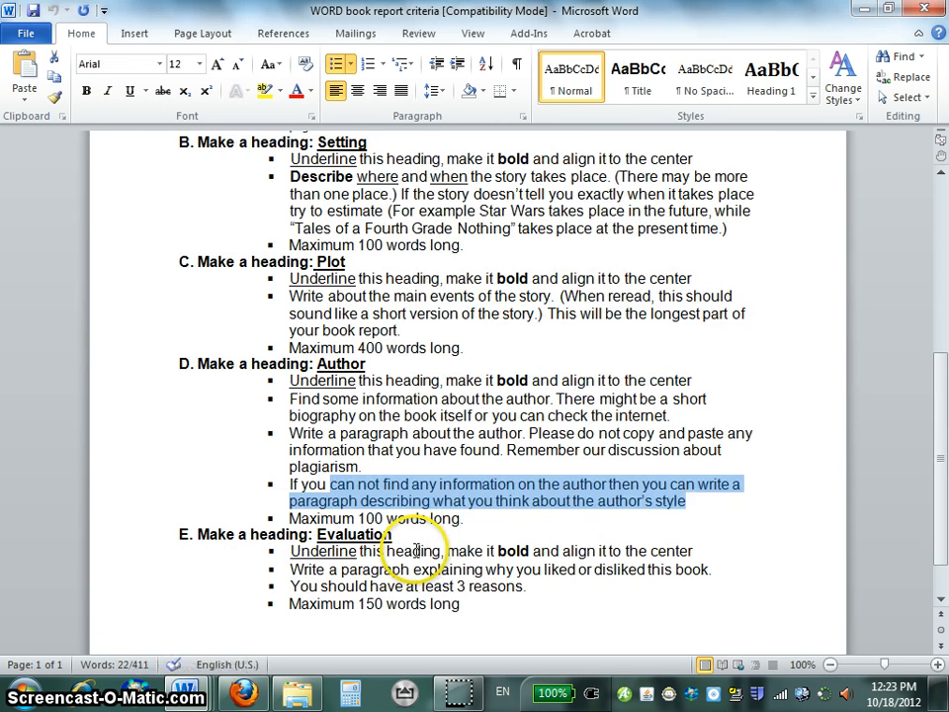
pyautogui.scroll(-1, 415, 550)
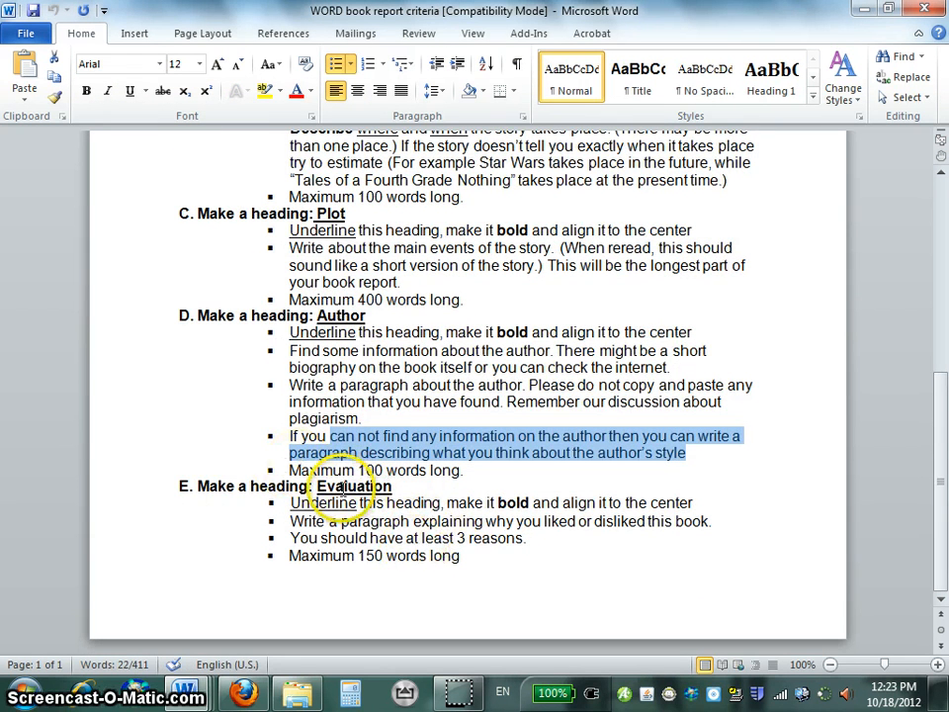
# Back in the report, add the heading "Evaluation" with the text "I think that this book is great because blah blah blah" under it.
pyautogui.hotkey('alt', 'Tab')
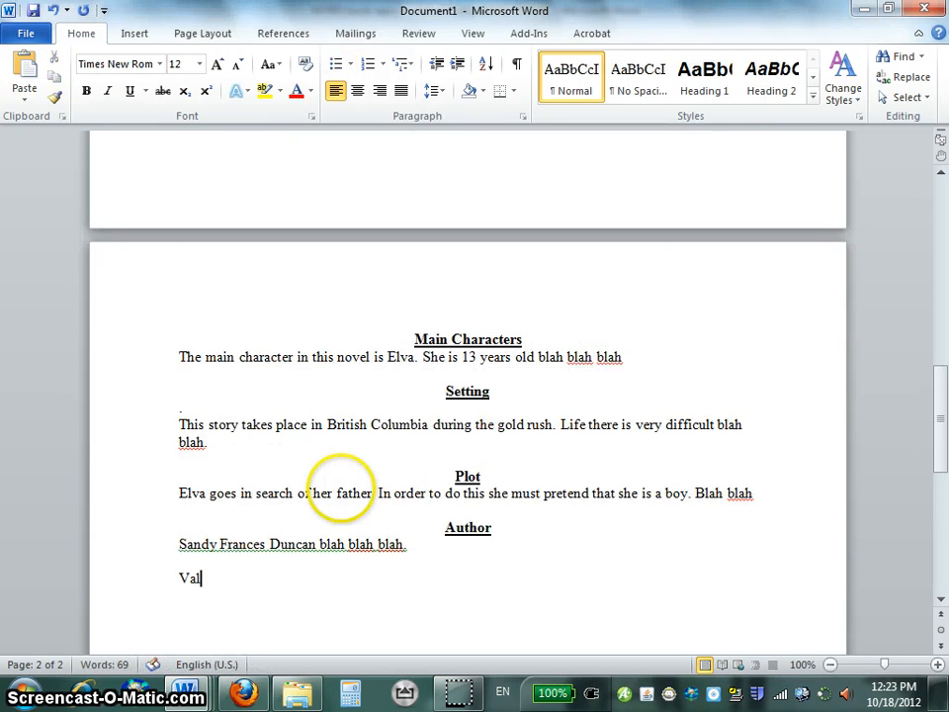
pyautogui.write('Evaluation')
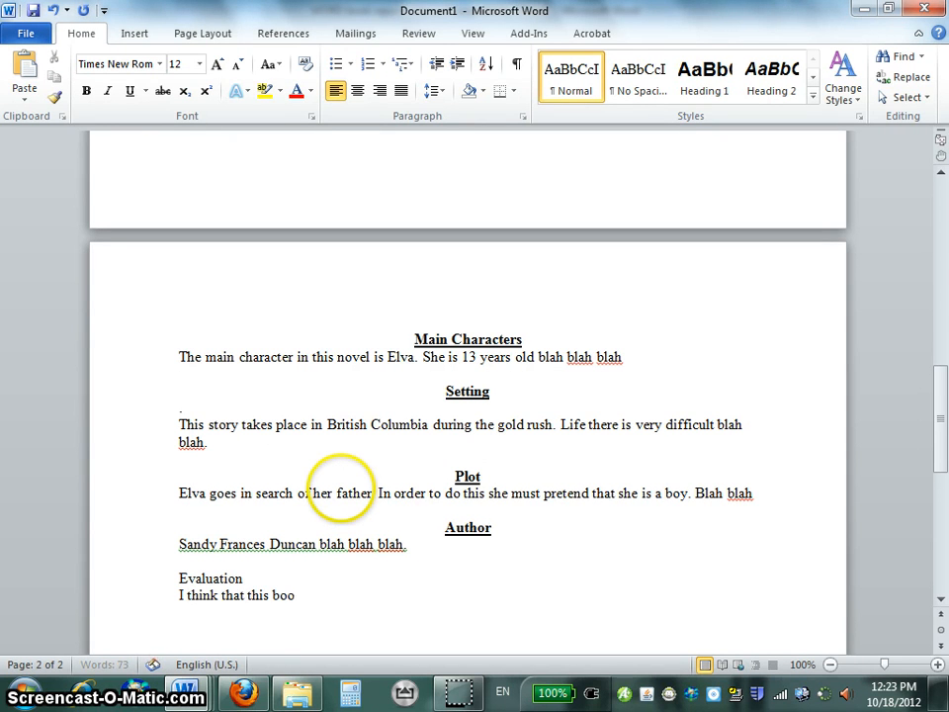
pyautogui.write('k is great')
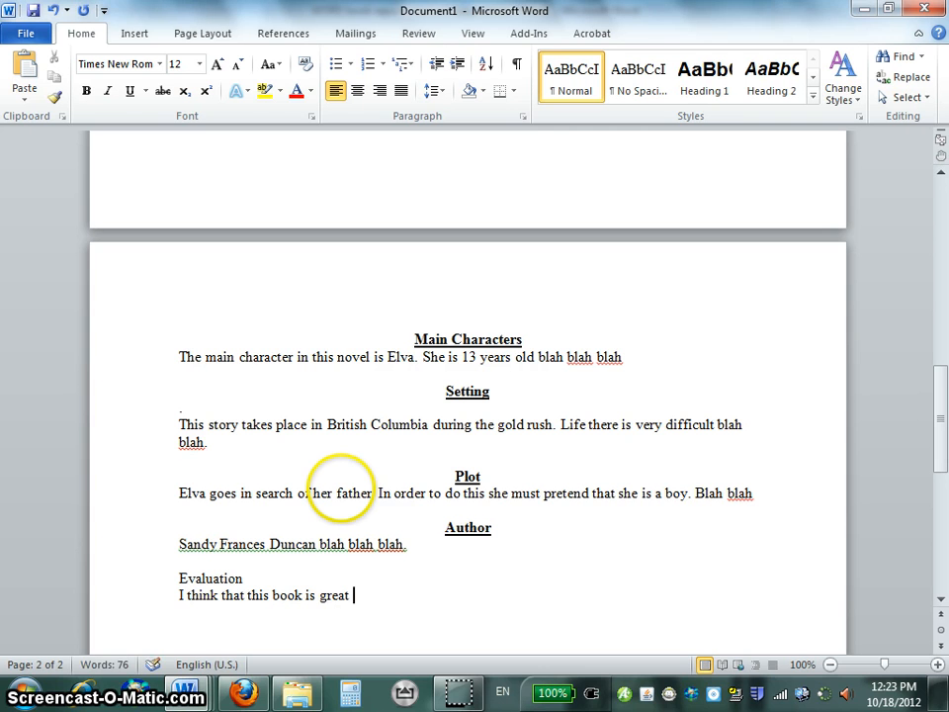
pyautogui.write(' bec')
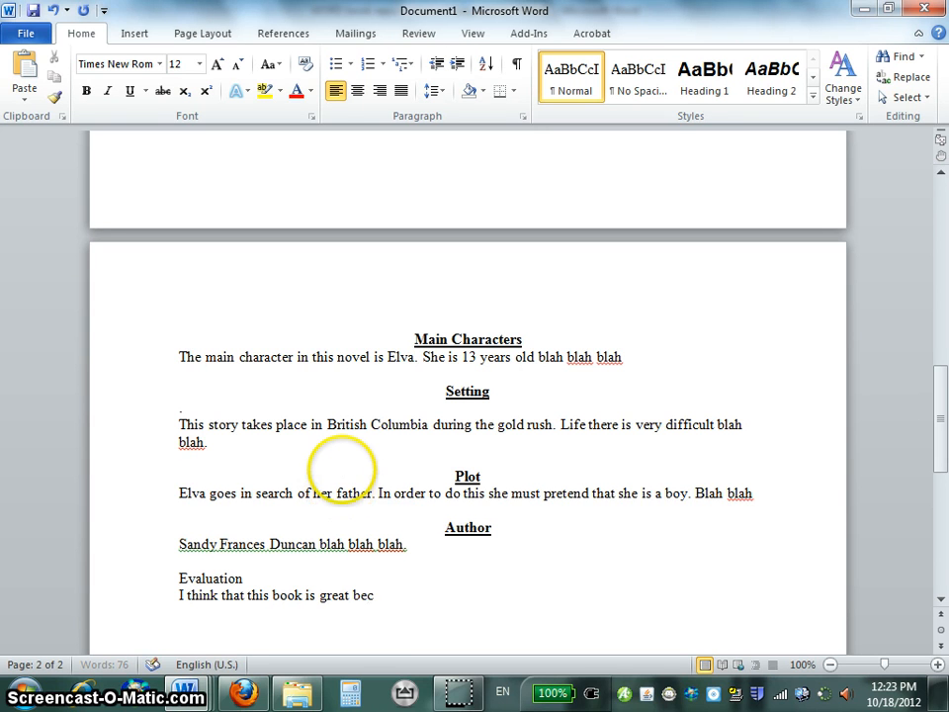
pyautogui.write('ause blah blah blah')
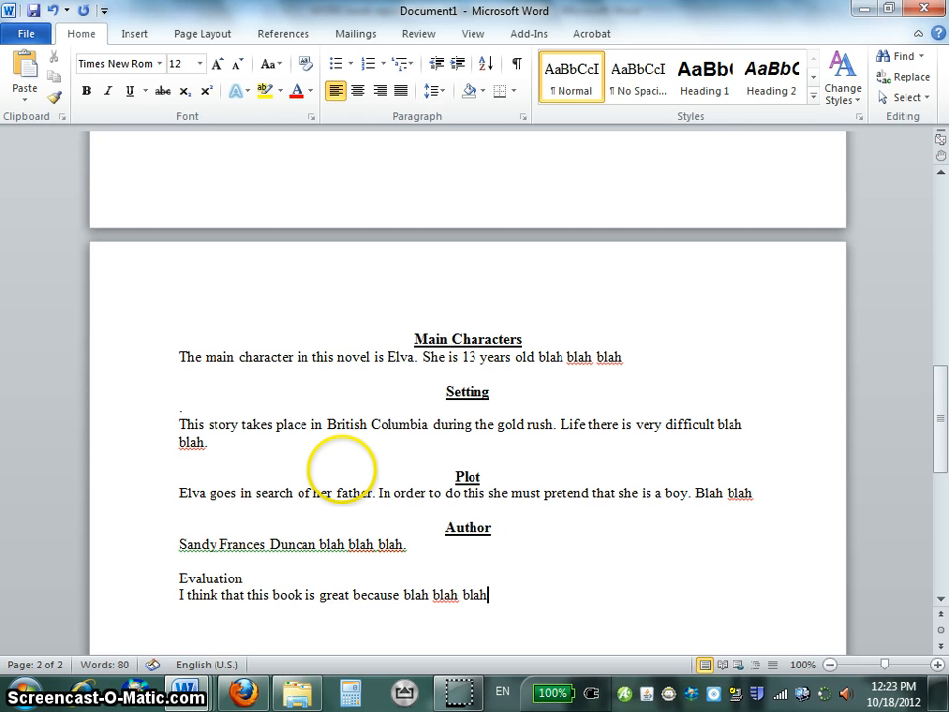
# In the criteria document, highlight the Evaluation requirements: at least 3 reasons, "liked" or "disliked", and the maximum of 150 words.
pyautogui.hotkey('alt', 'Tab')
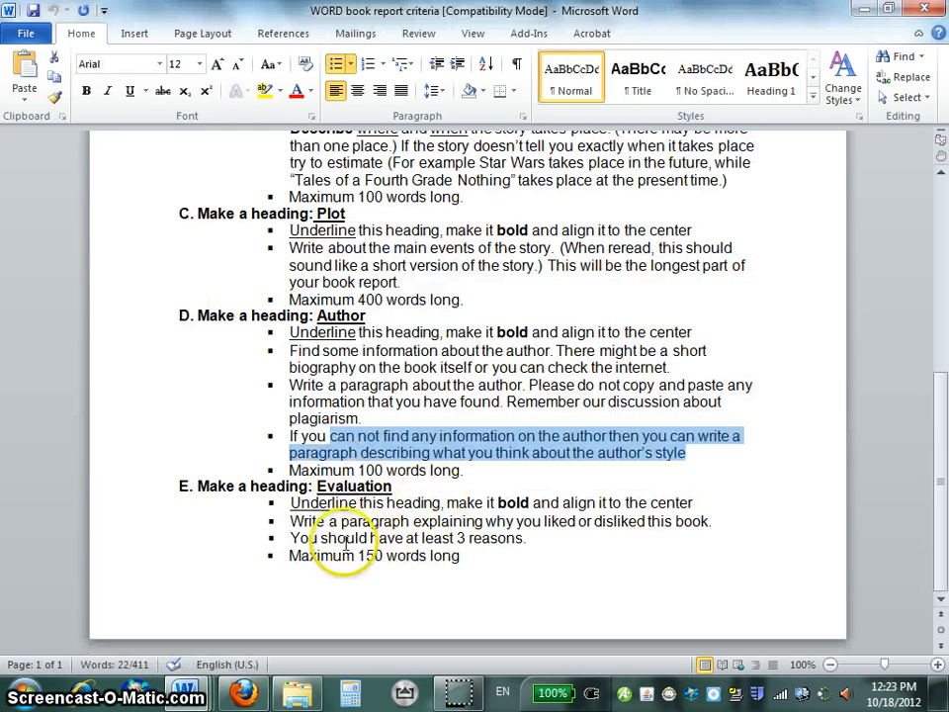
pyautogui.moveTo(360, 535); pyautogui.dragTo(510, 543)
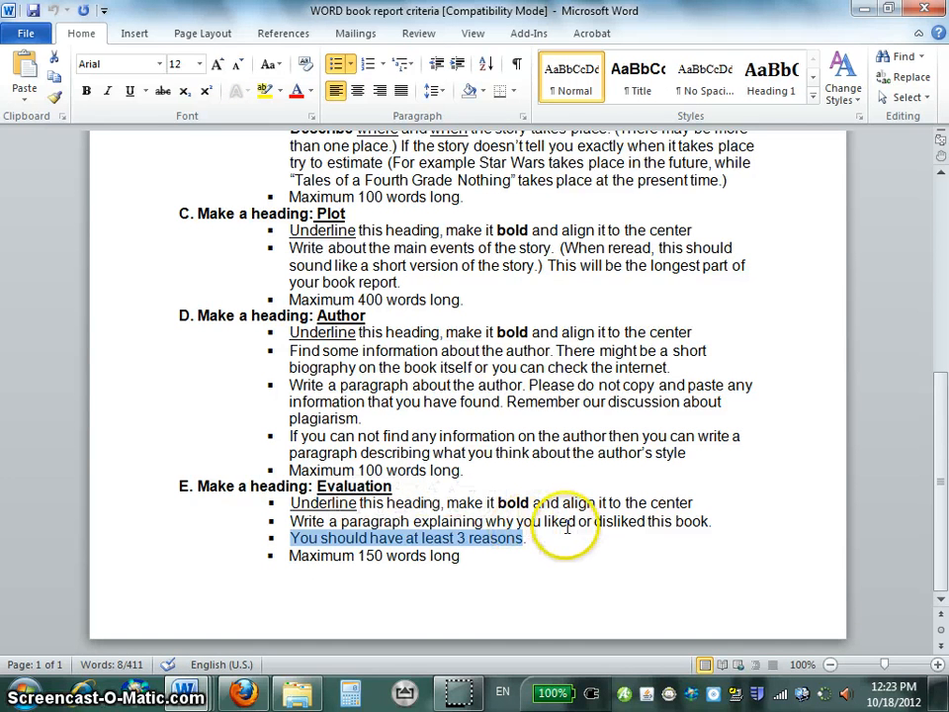
pyautogui.doubleClick(559, 522)
pyautogui.doubleClick(614, 524)
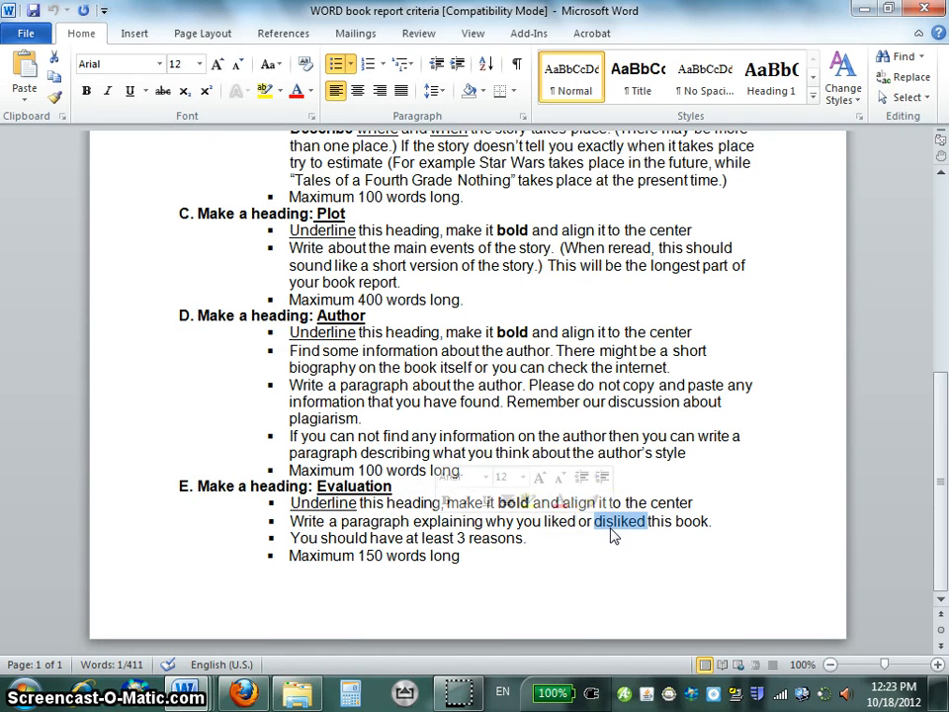
pyautogui.doubleClick(609, 522)
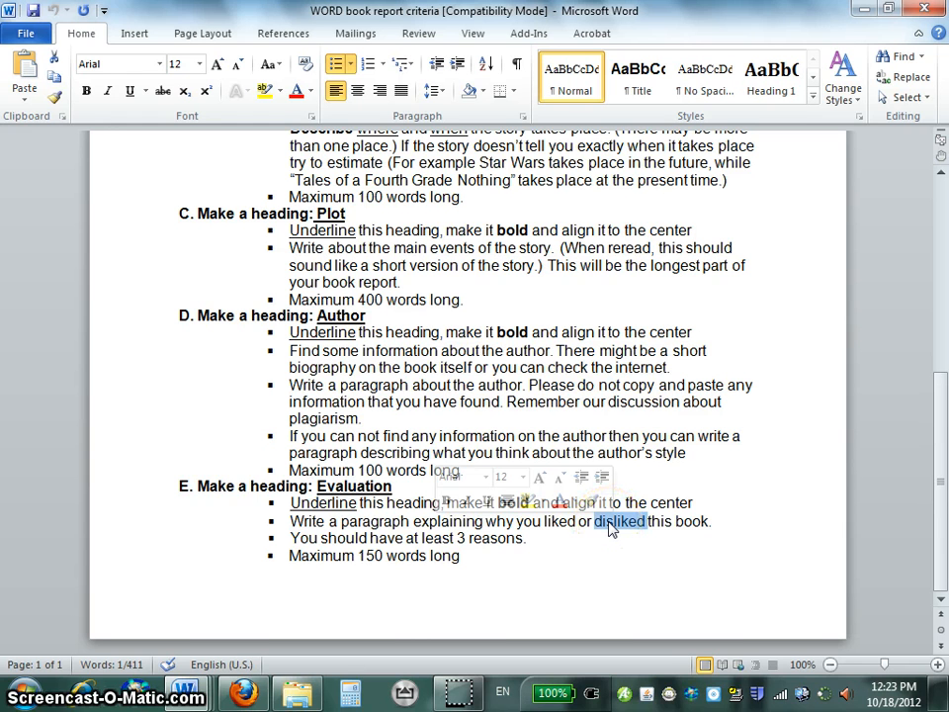
pyautogui.doubleClick(607, 524)
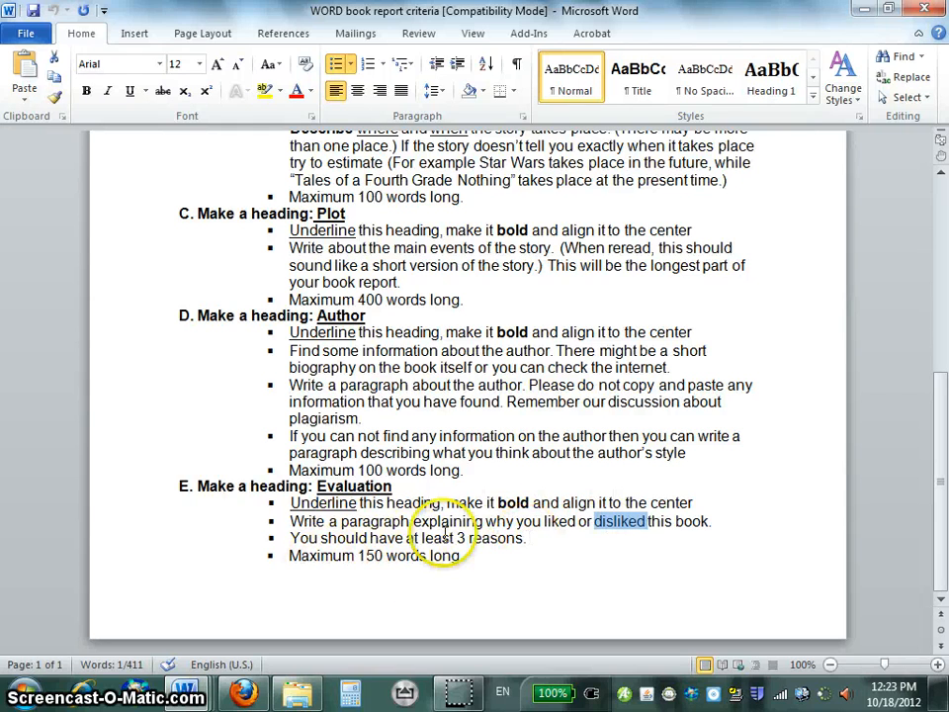
pyautogui.moveTo(313, 552); pyautogui.dragTo(450, 557)
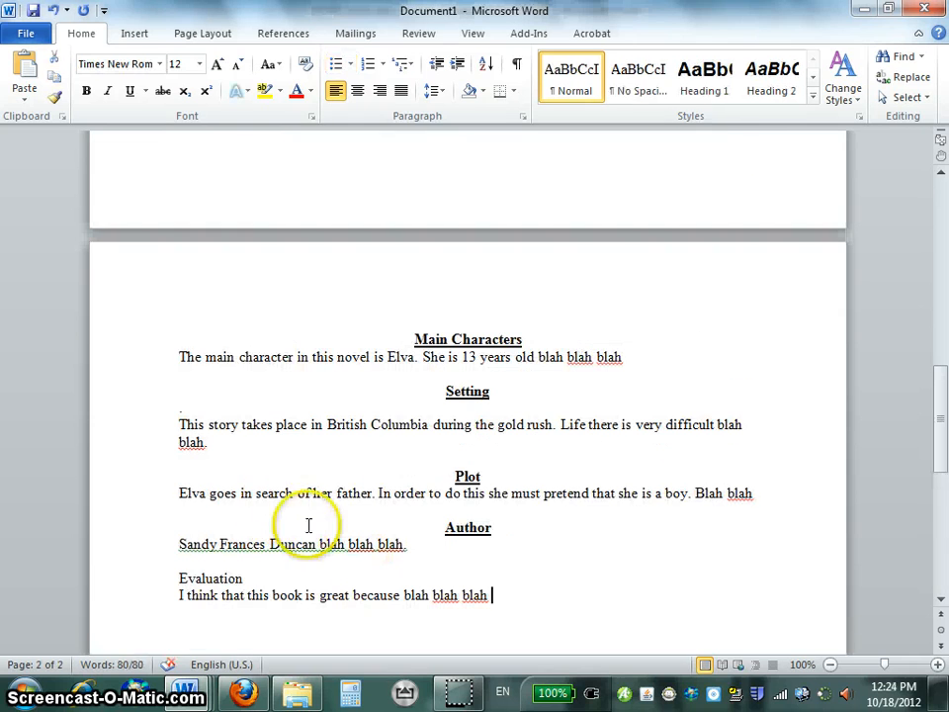
# Return to the book report and center, bold and underline the Evaluation heading.
pyautogui.doubleClick(221, 577)
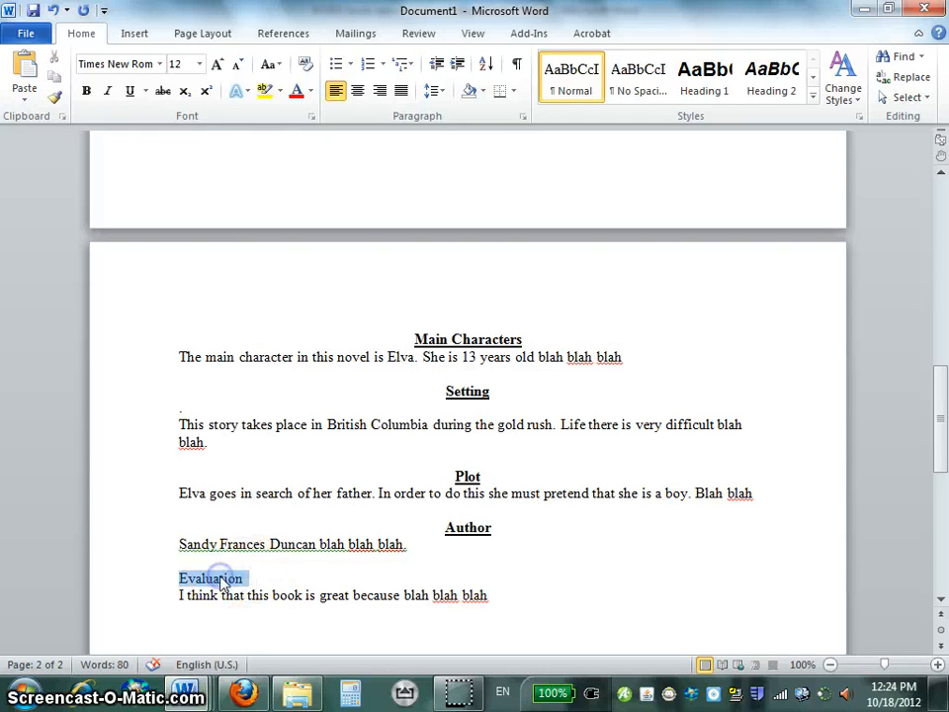
pyautogui.click(357, 91)
pyautogui.click(86, 91)
pyautogui.click(130, 91)
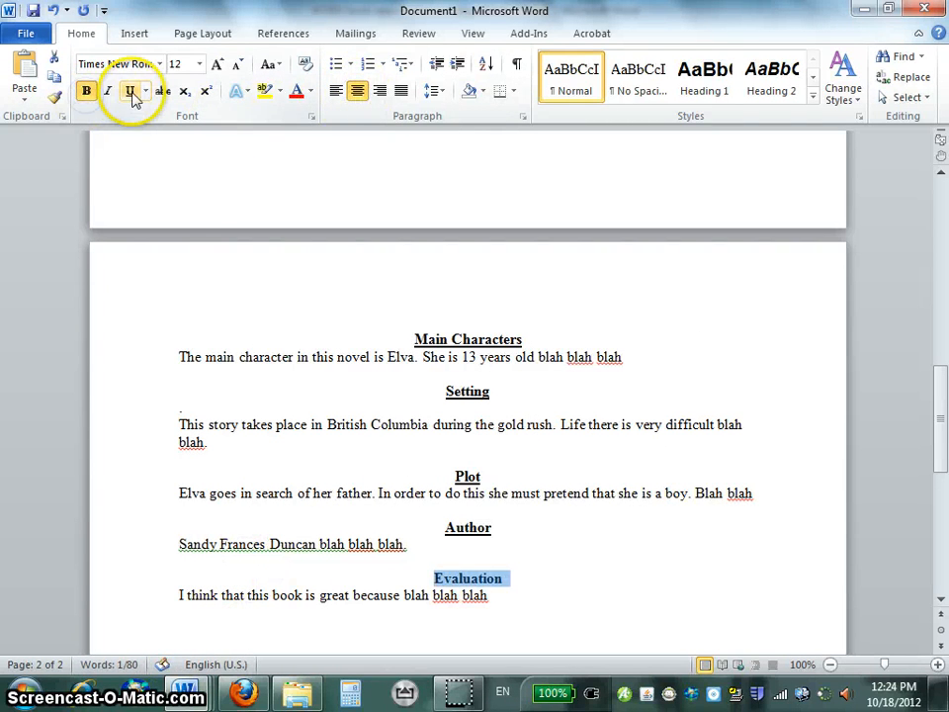
pyautogui.click(501, 597)
# Review the report from the cover picture on the title page through to the Evaluation section.
pyautogui.scroll(-4, 502, 598)
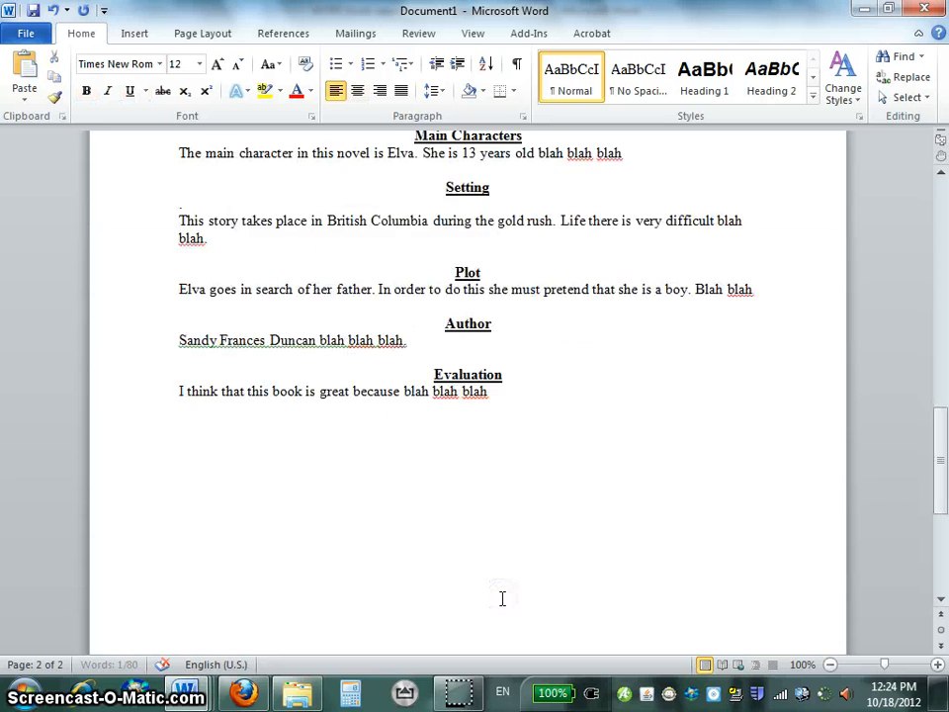
pyautogui.scroll(12, 503, 597)
pyautogui.scroll(5, 502, 599)
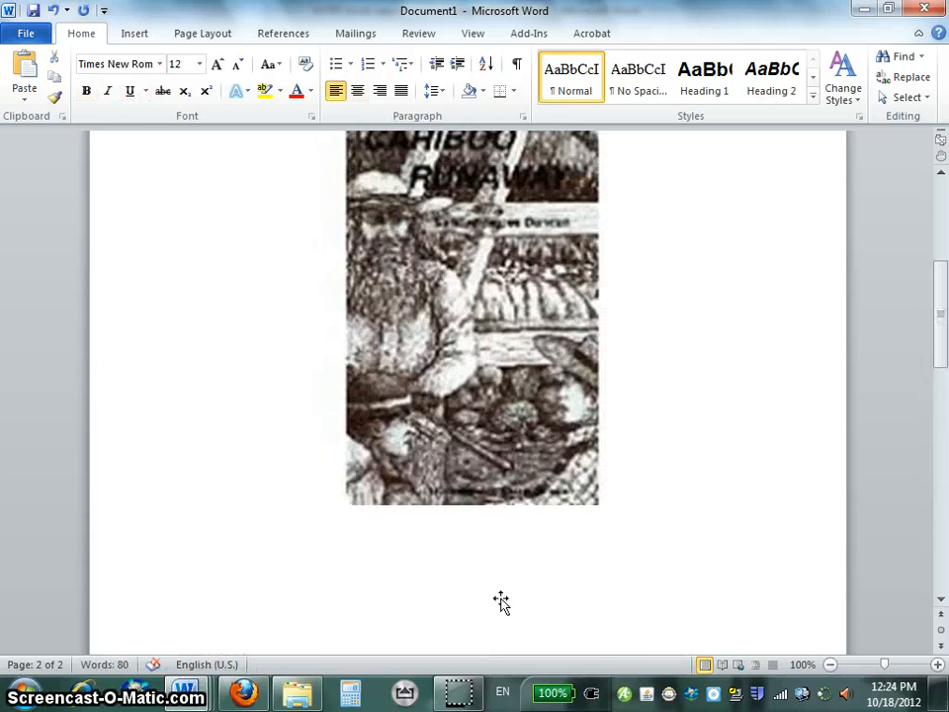
pyautogui.scroll(-8, 403, 392)
pyautogui.scroll(-5, 490, 460)
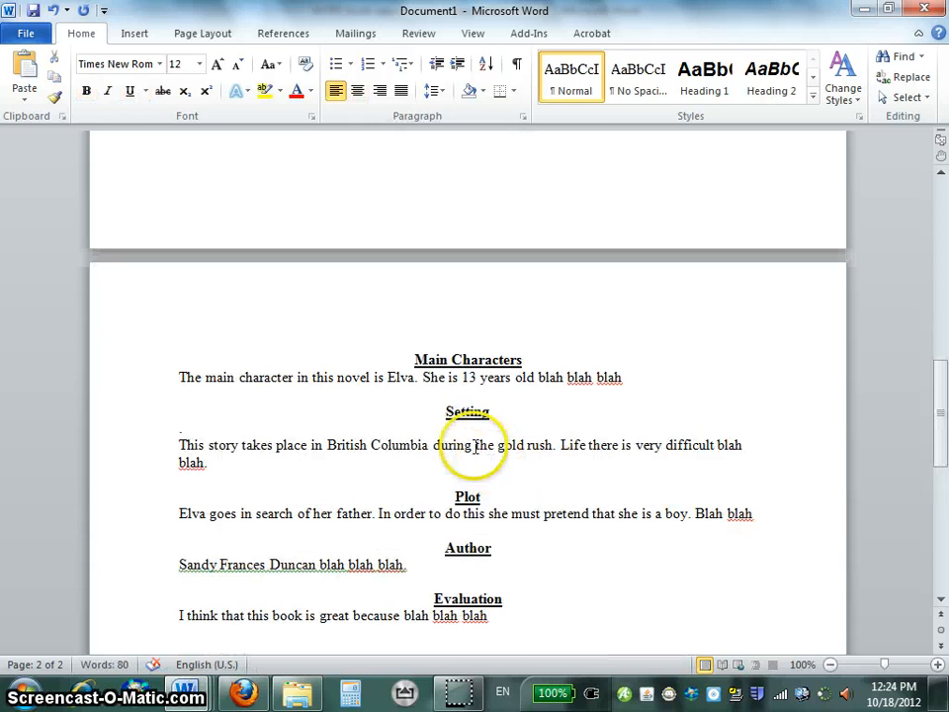
pyautogui.scroll(-2, 471, 579)
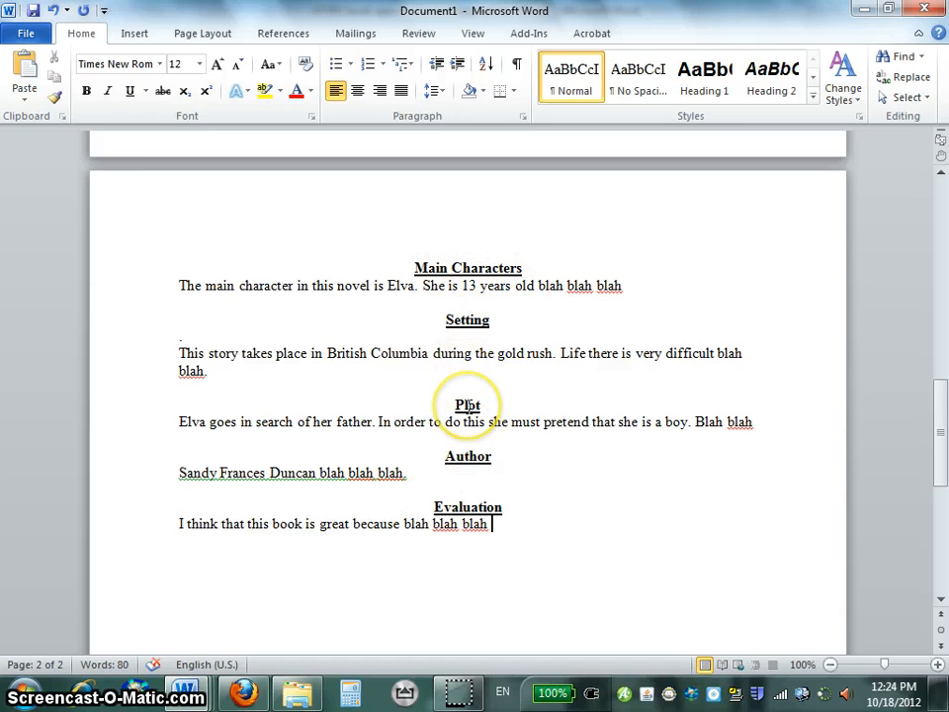
pyautogui.click(485, 523)
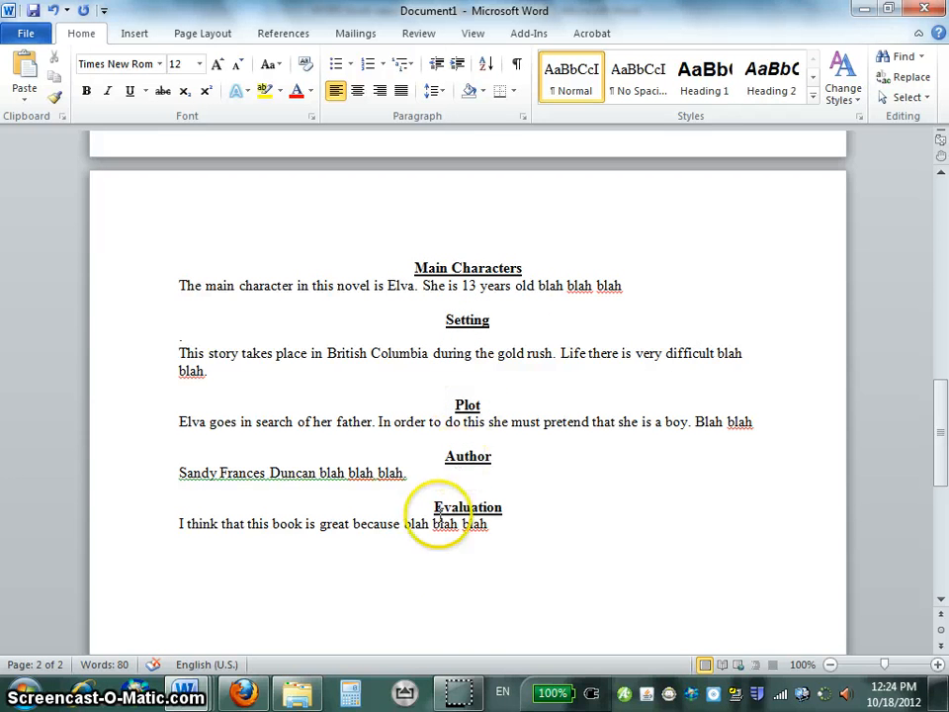
pyautogui.click(458, 688)
pyautogui.moveTo(458, 689)
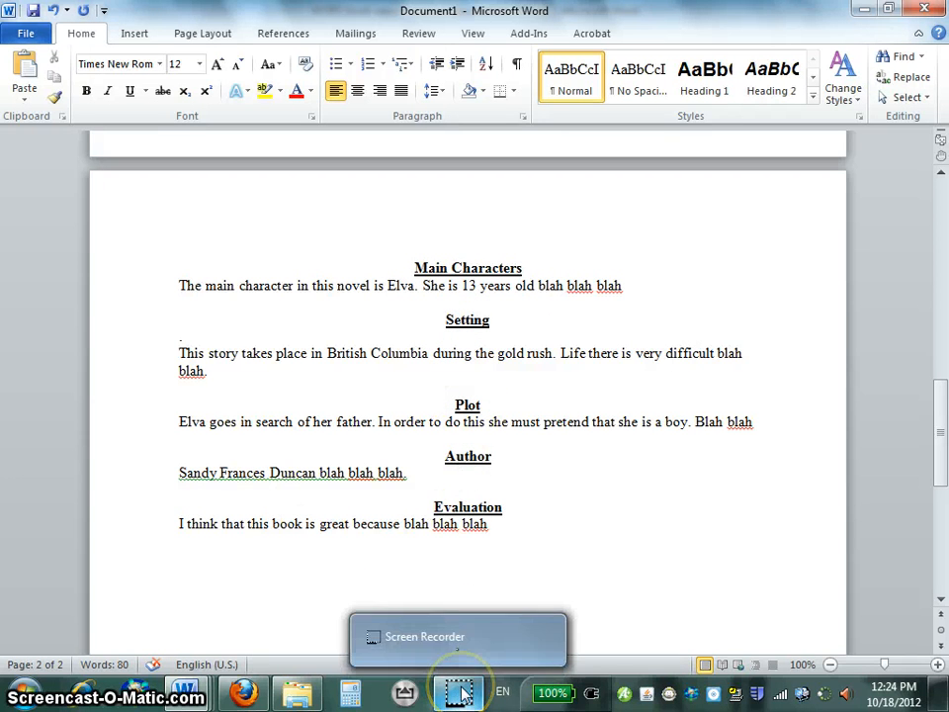